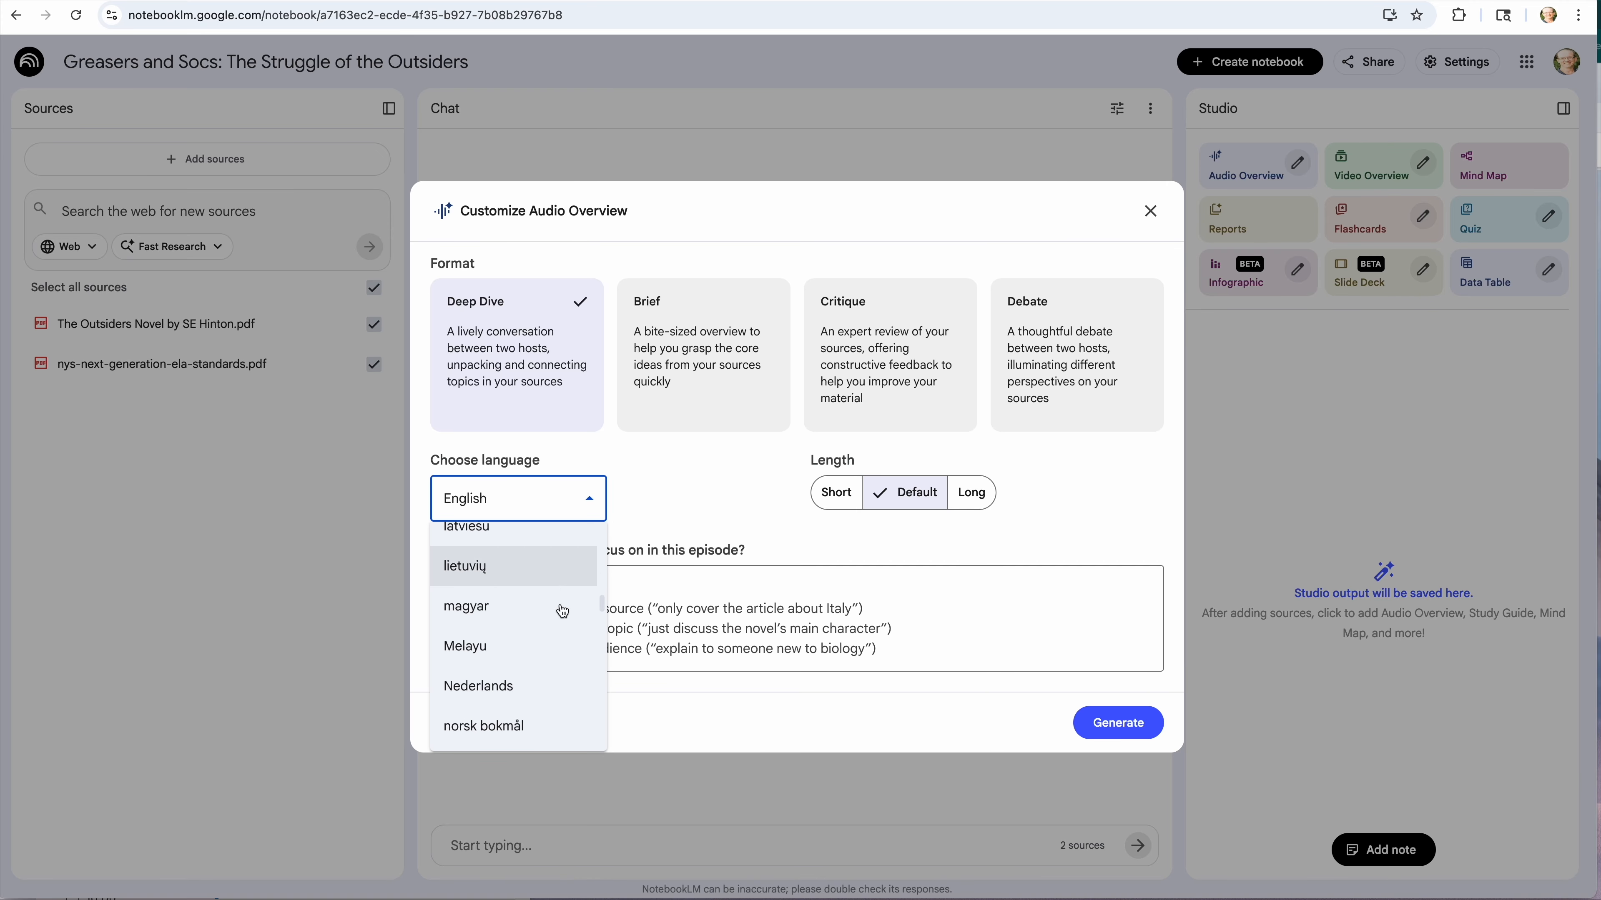
# Step: Generate a Deep Dive audio overview of both sources in English with the length set to Short
pyautogui.scroll(5, 563, 611)
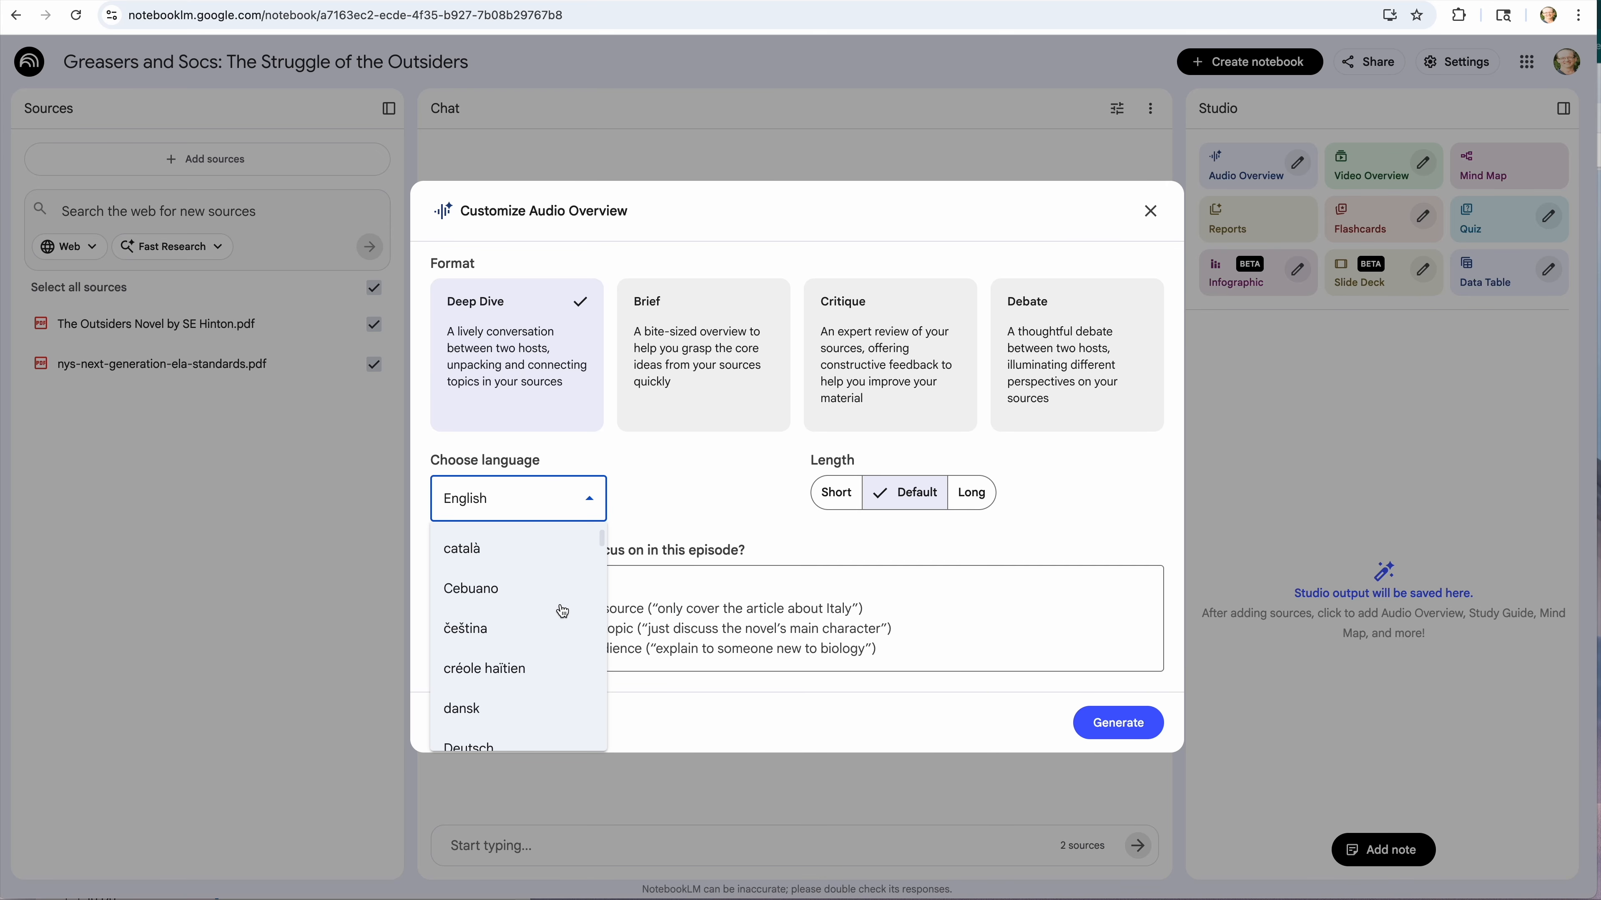
pyautogui.scroll(-1, 571, 610)
pyautogui.click(680, 513)
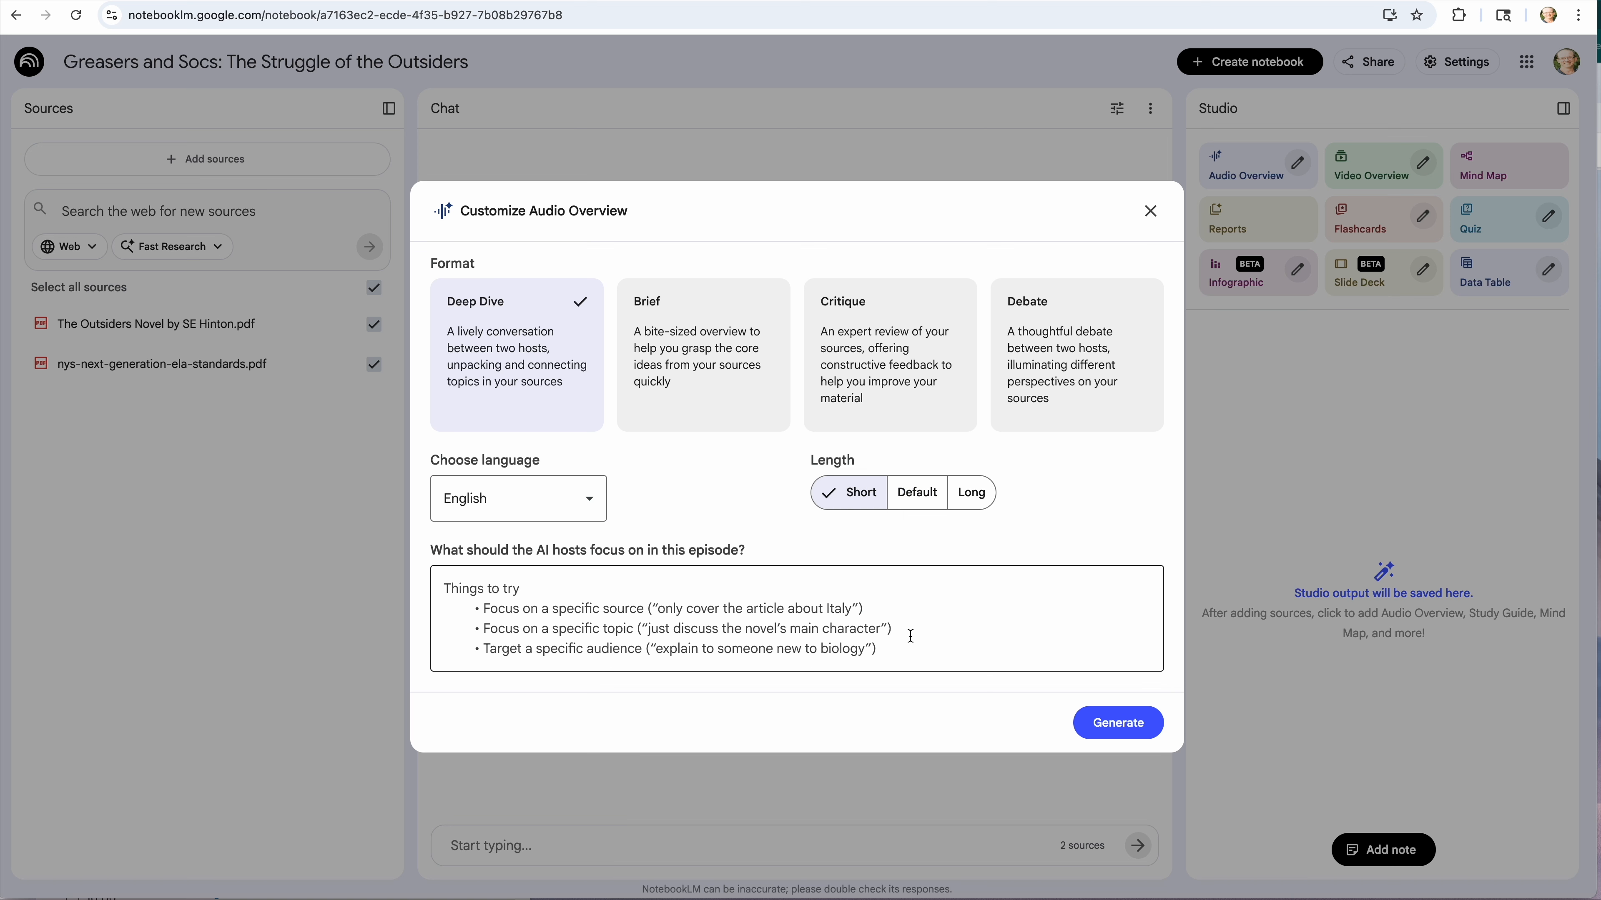
pyautogui.click(1148, 736)
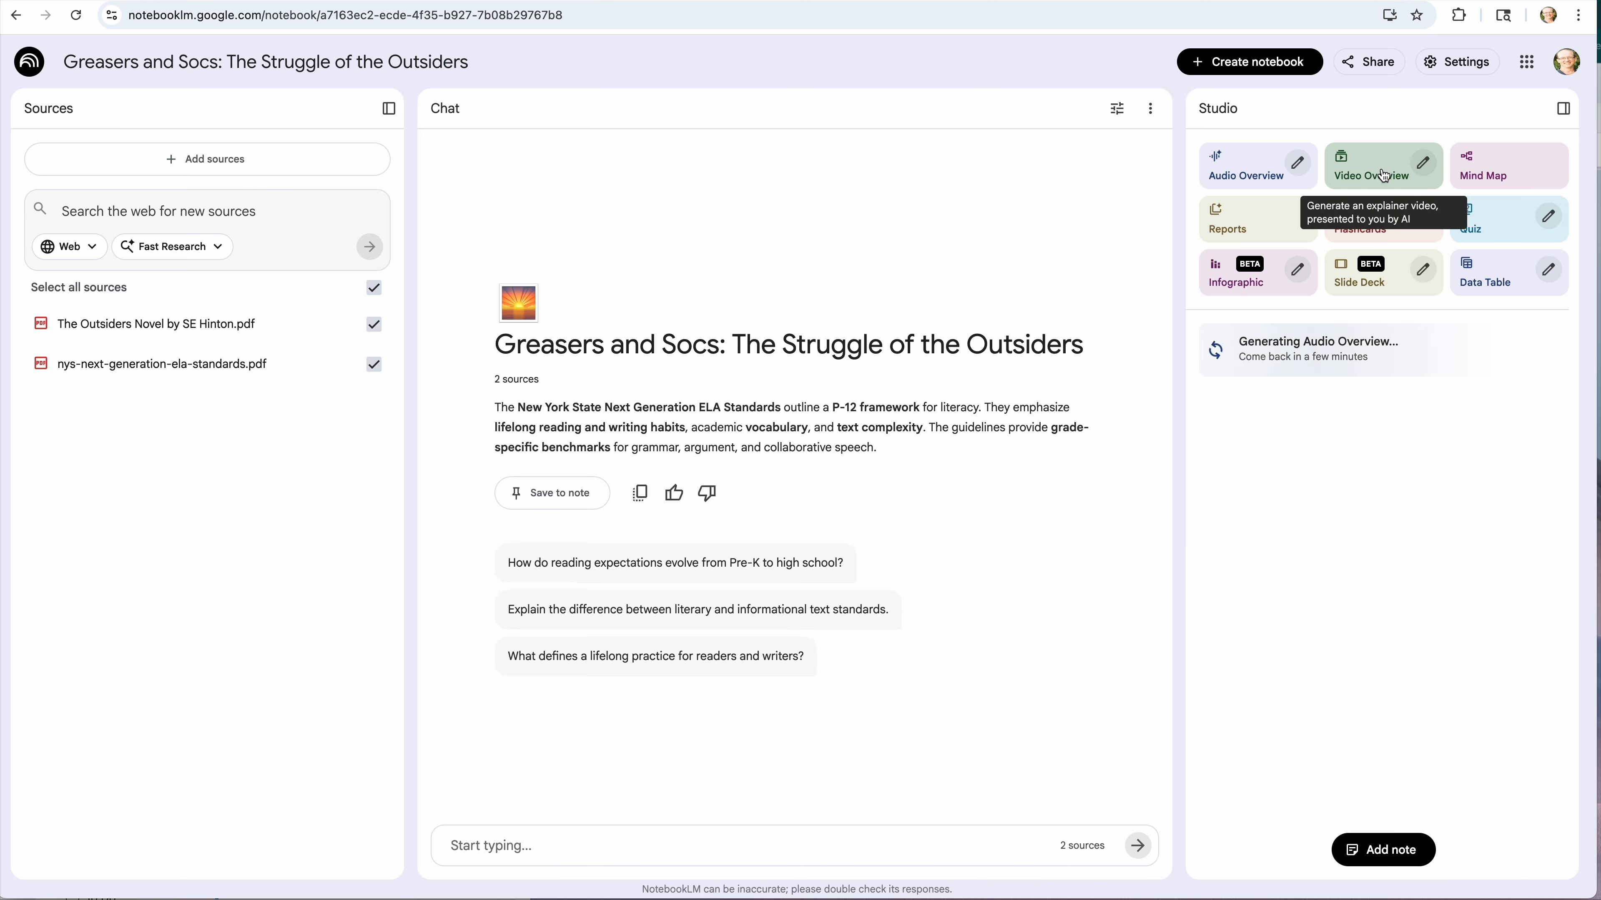
# Step: Generate a video overview in the Brief format, in English, with the Auto-select visual style
pyautogui.click(1422, 171)
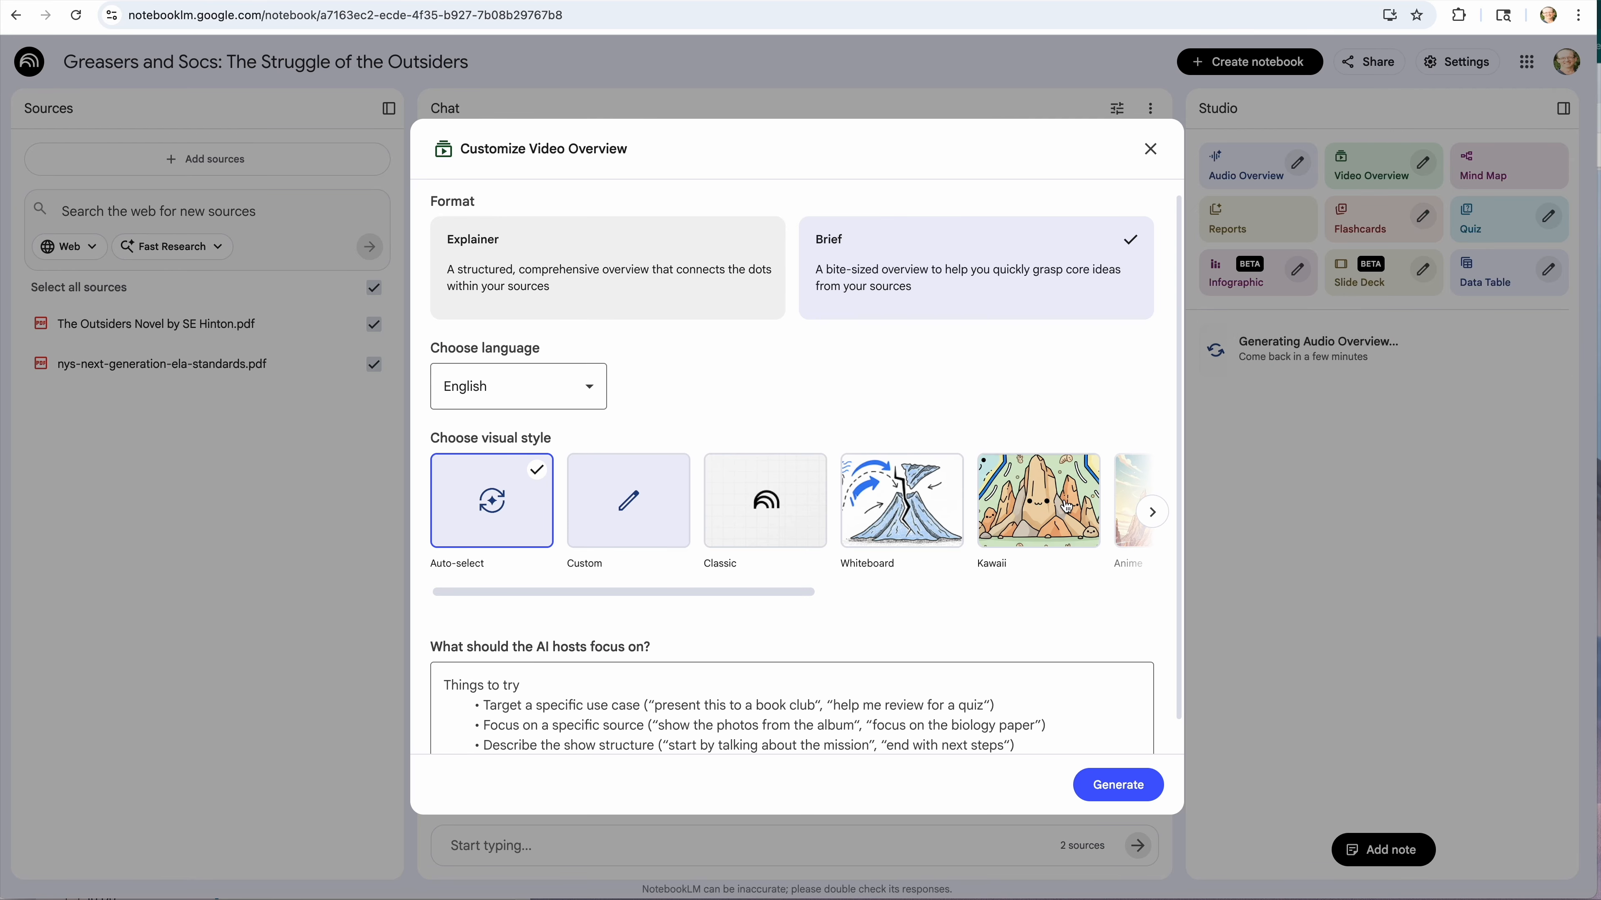
pyautogui.moveTo(754, 599); pyautogui.dragTo(515, 603)
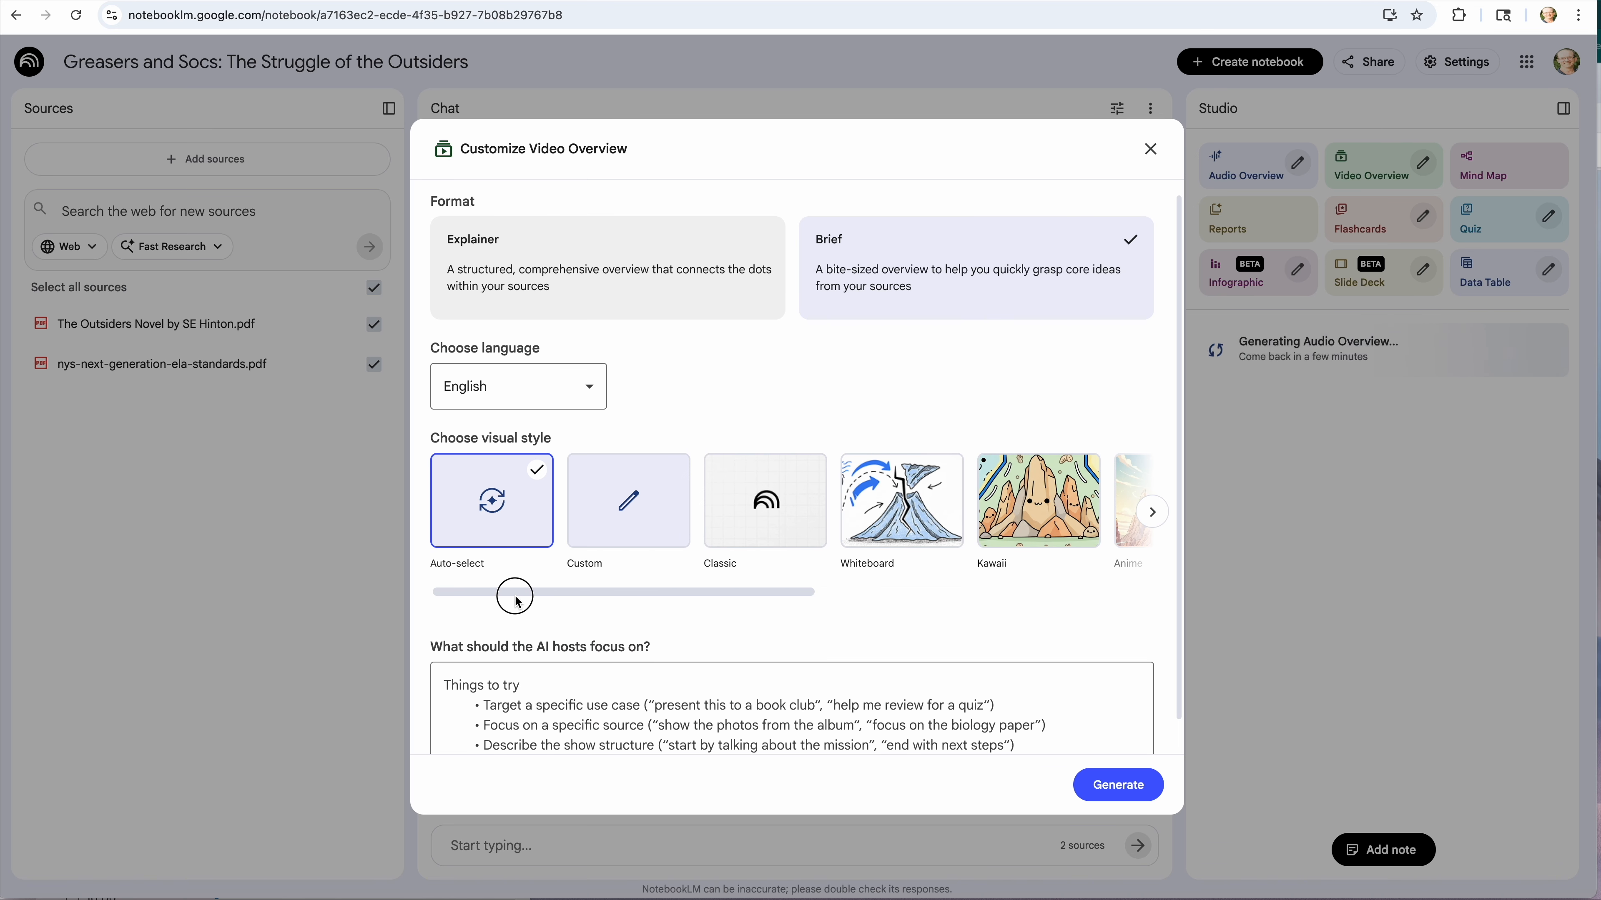
pyautogui.scroll(-1, 740, 669)
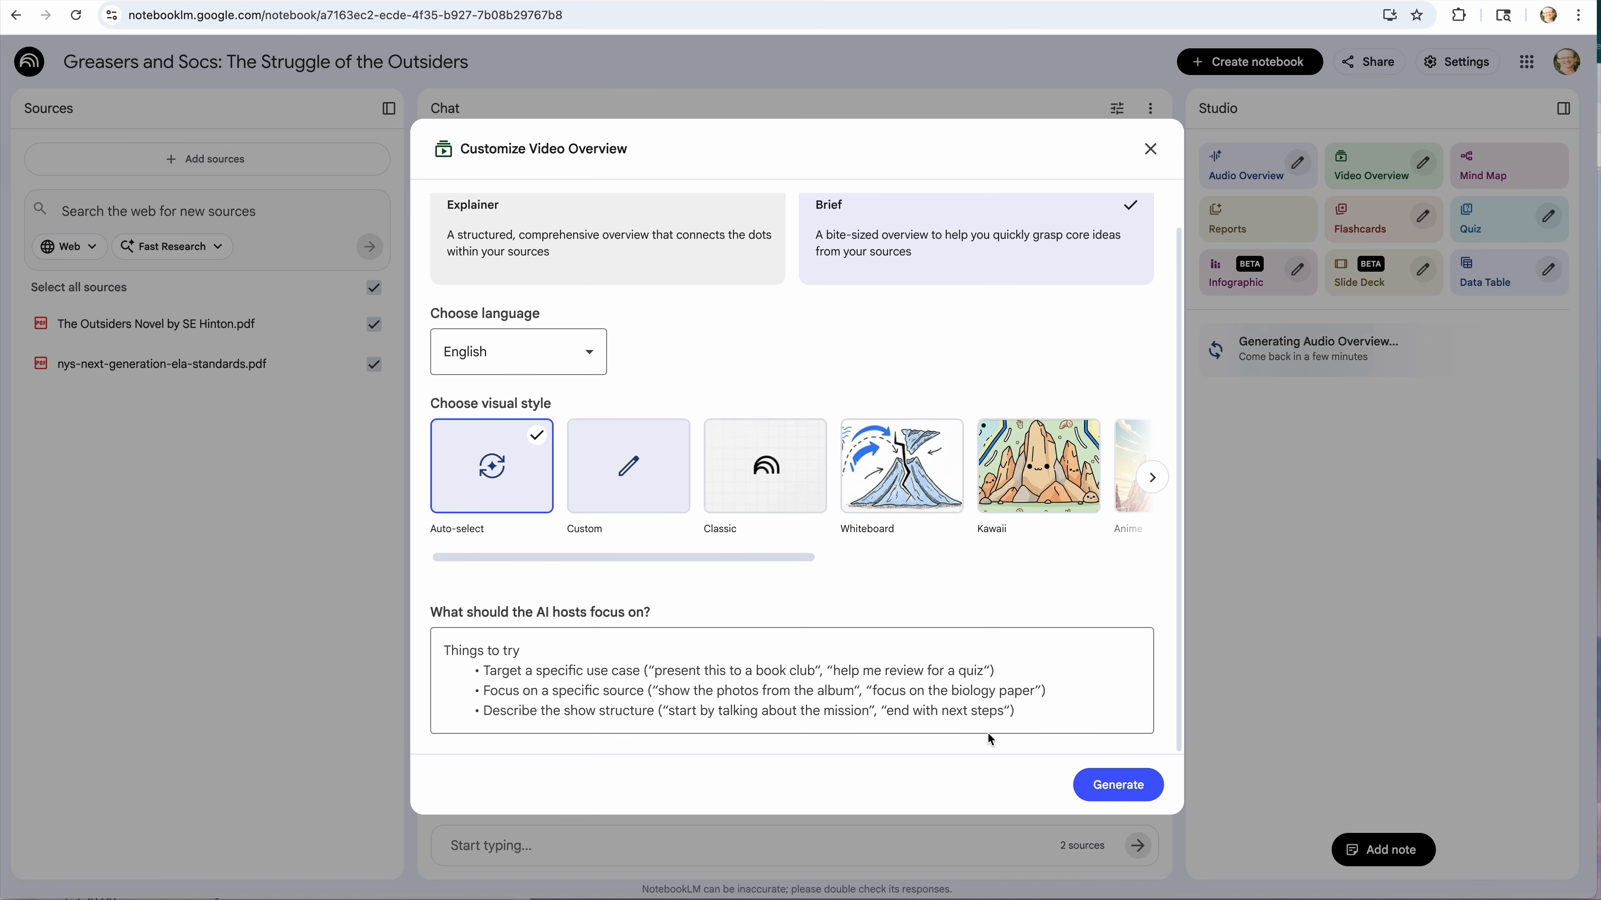
pyautogui.click(1106, 789)
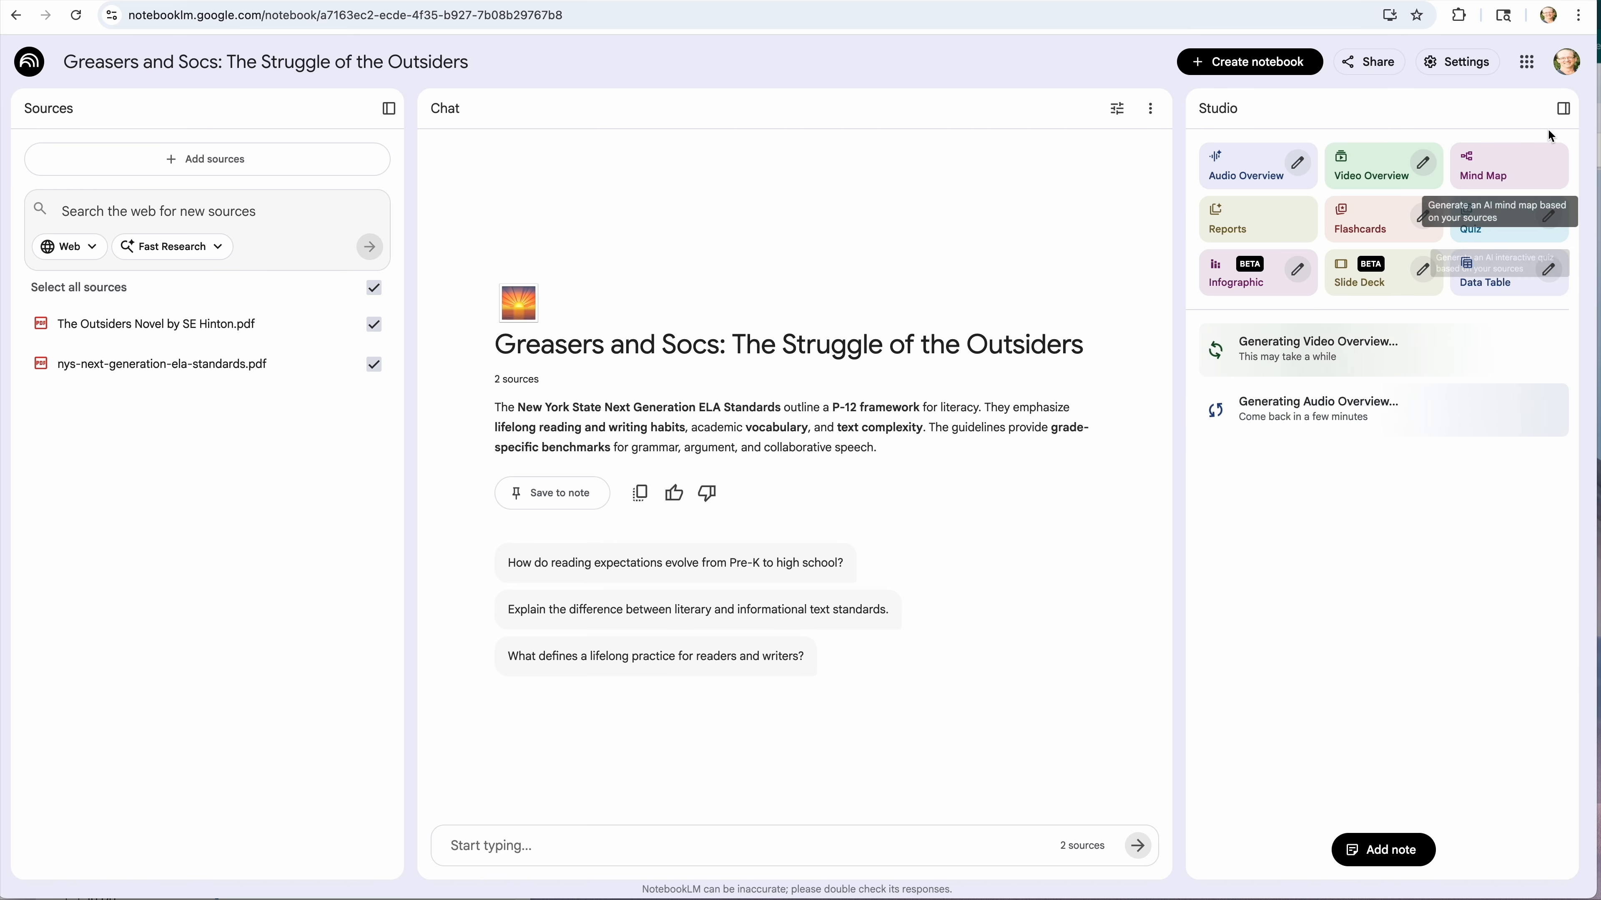
# Step: Generate a mind map from both sources and explore its Themes & Symbols branch through to the chat discussion of sunsets as shared humanity
pyautogui.click(1511, 160)
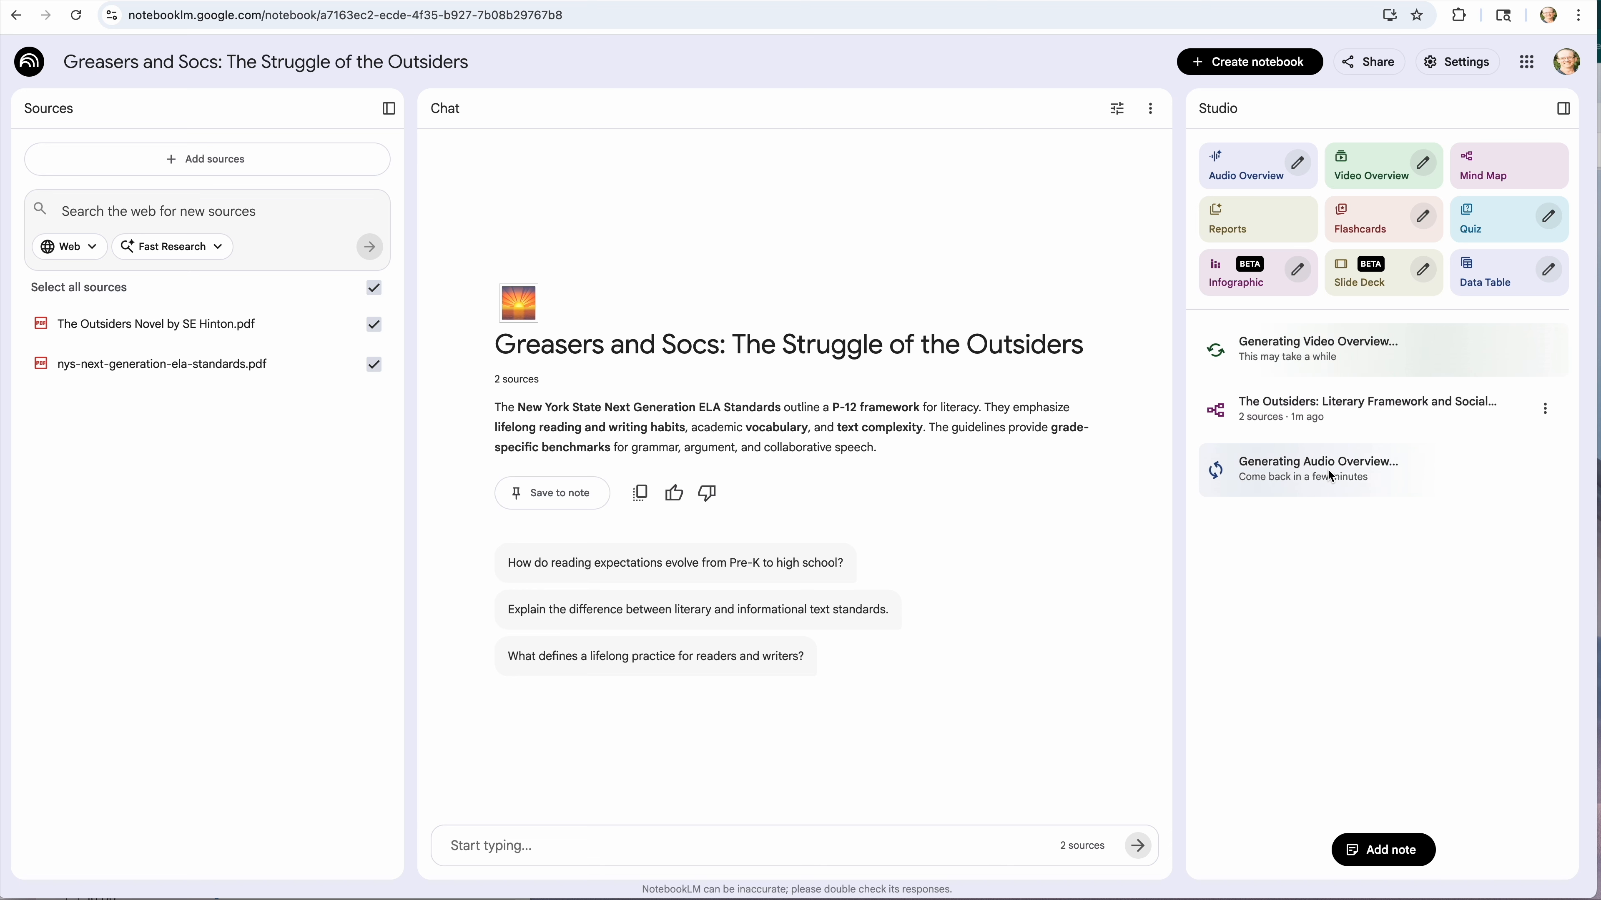
pyautogui.click(1281, 428)
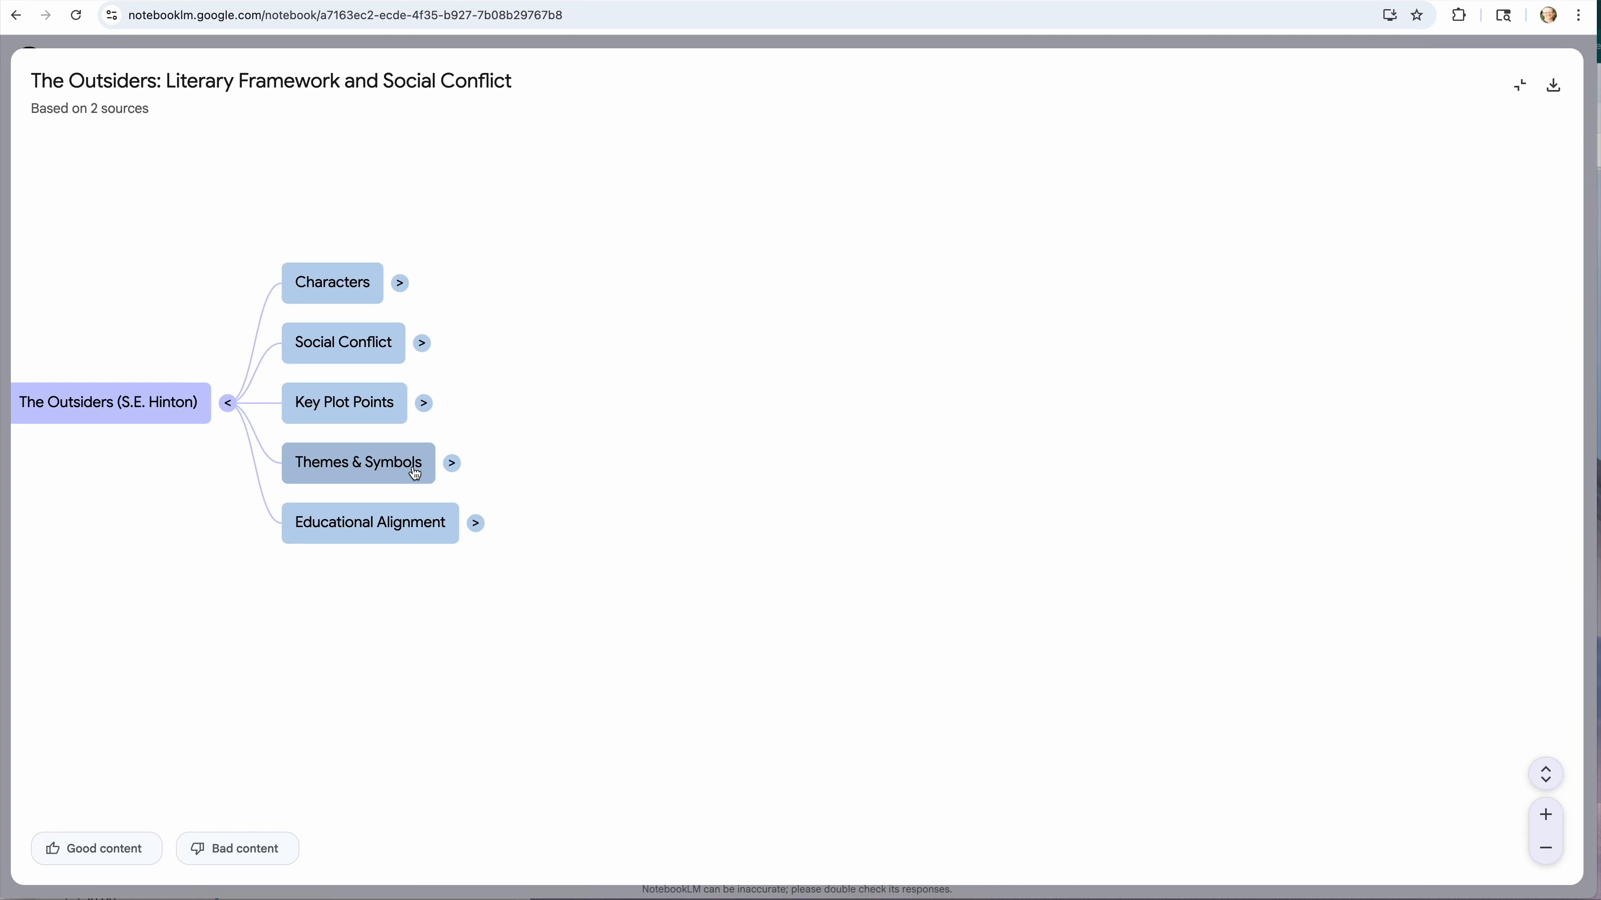
pyautogui.click(450, 466)
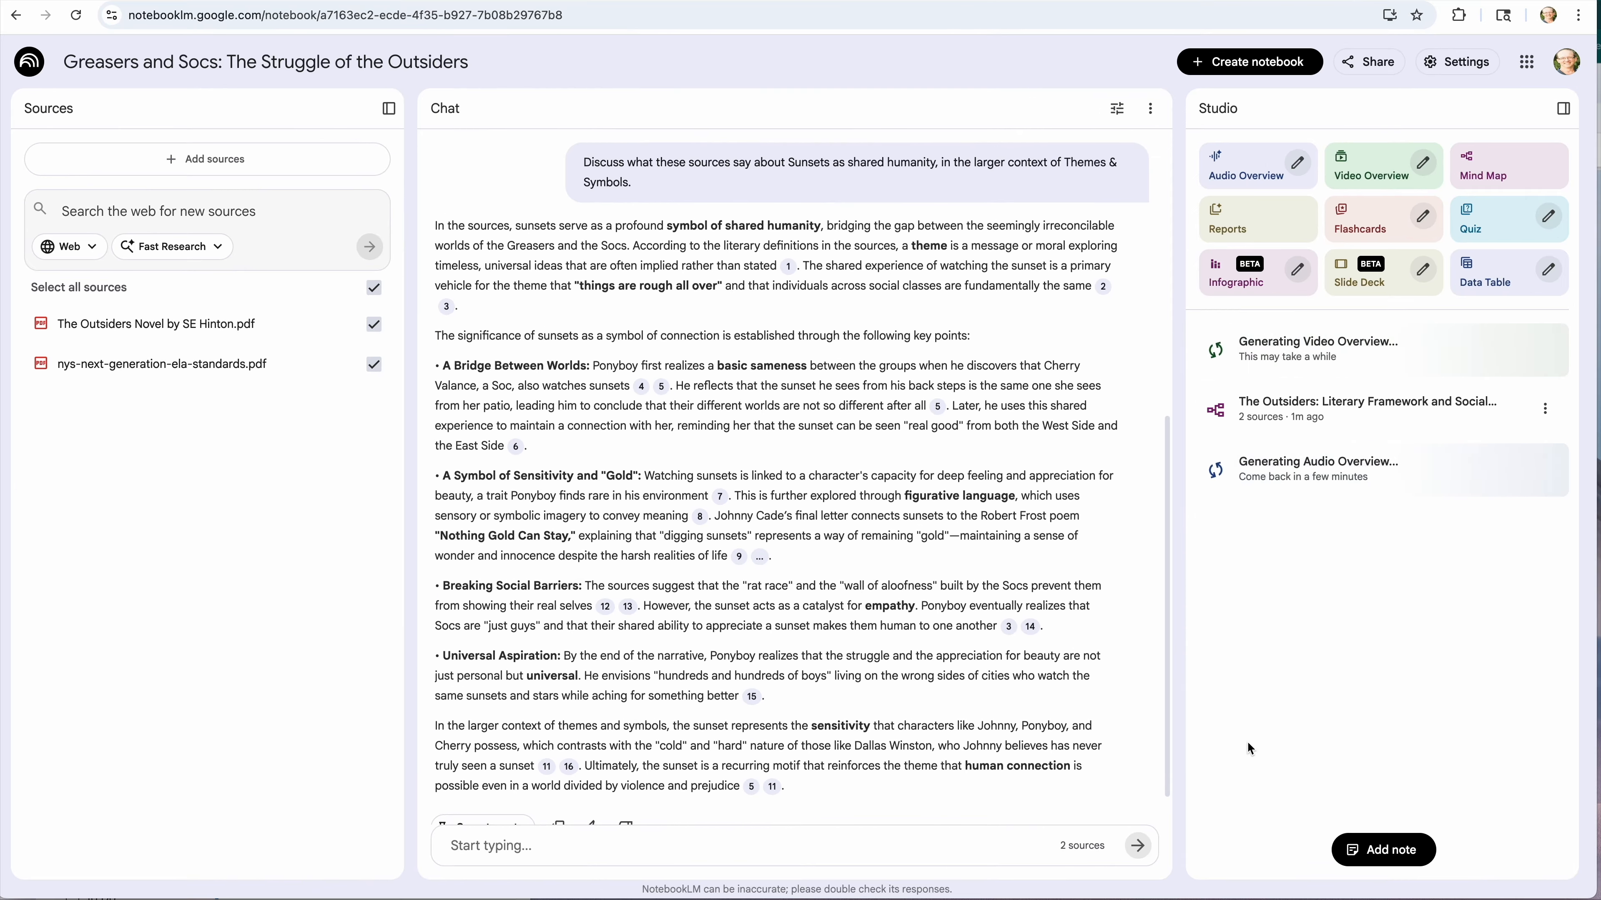
pyautogui.scroll(-1, 636, 512)
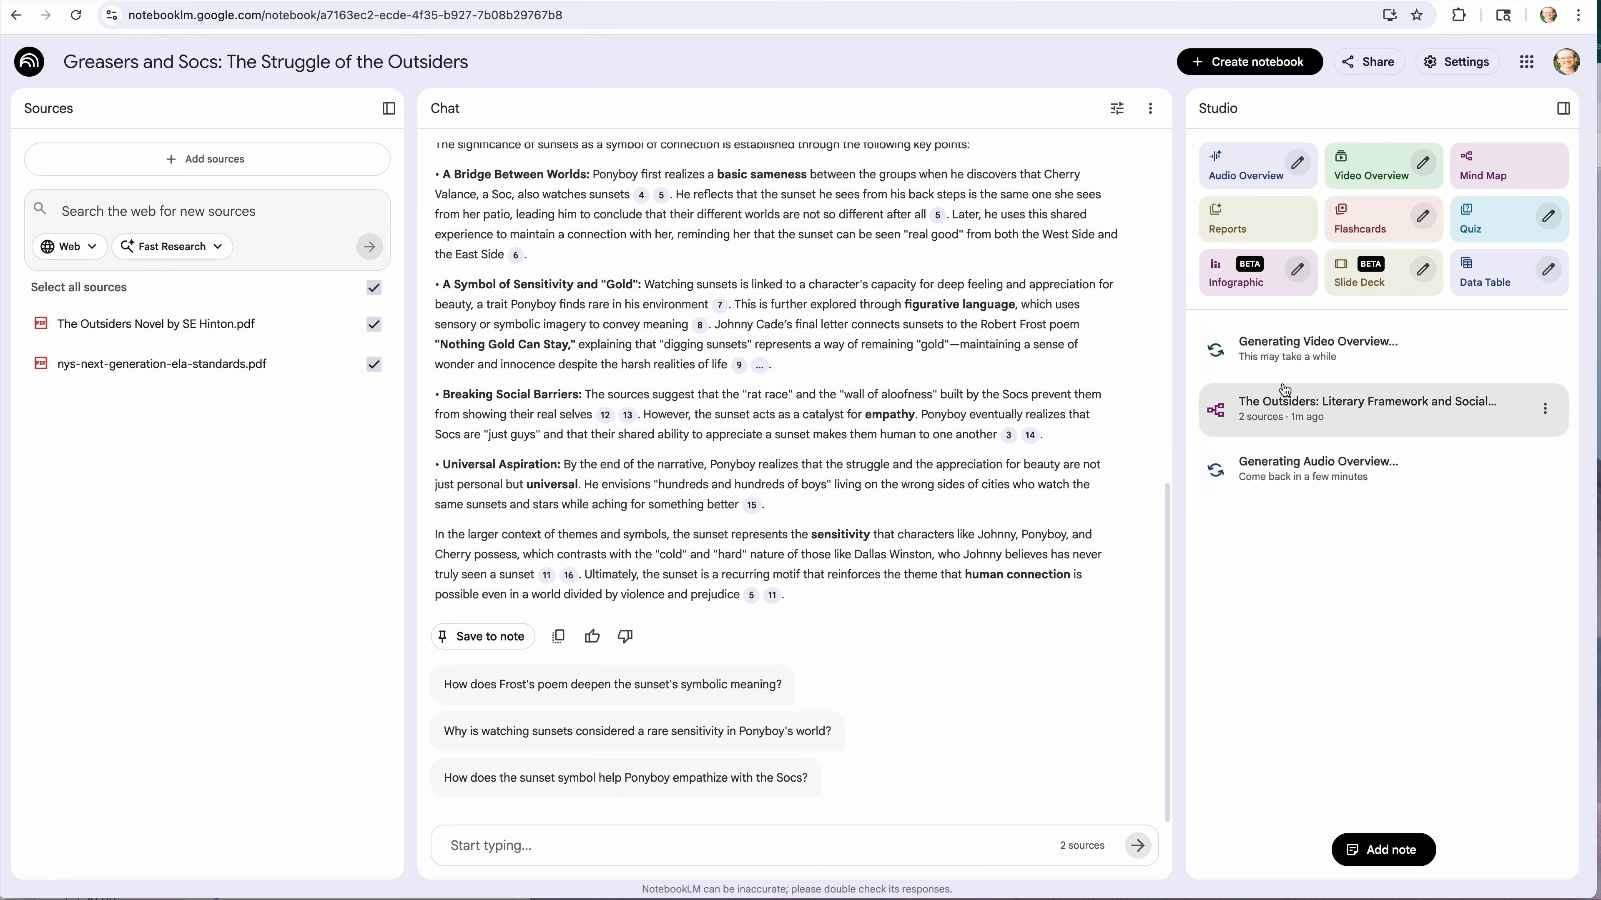
# Step: Generate a Study Guide report from both sources in English (default) with the preset description, and open it for review
pyautogui.click(1261, 226)
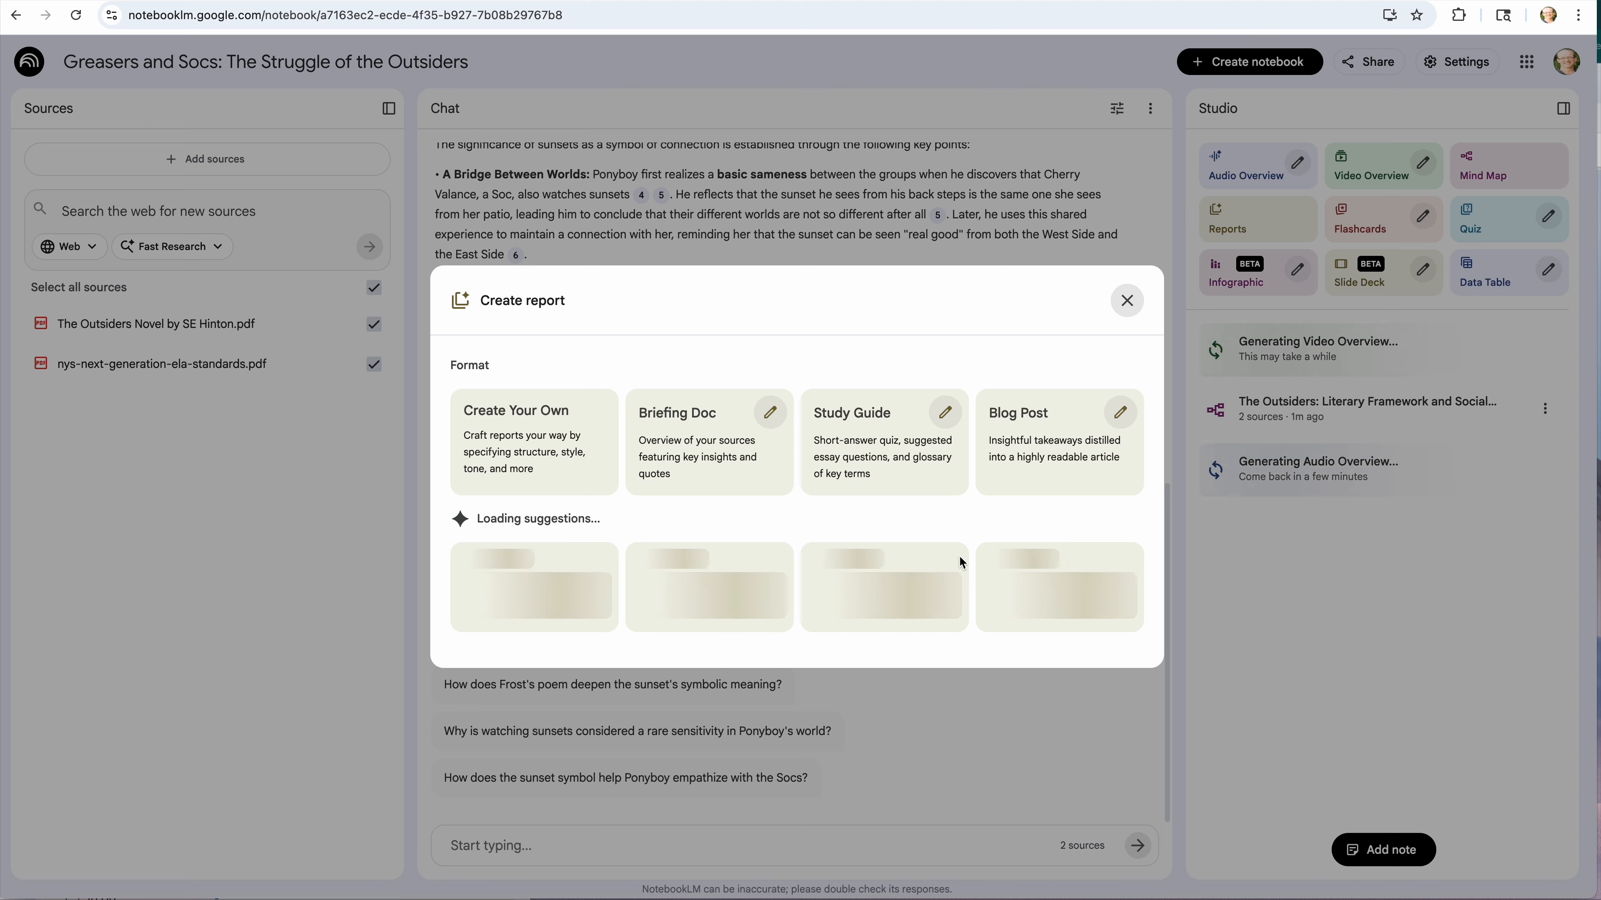
pyautogui.click(946, 415)
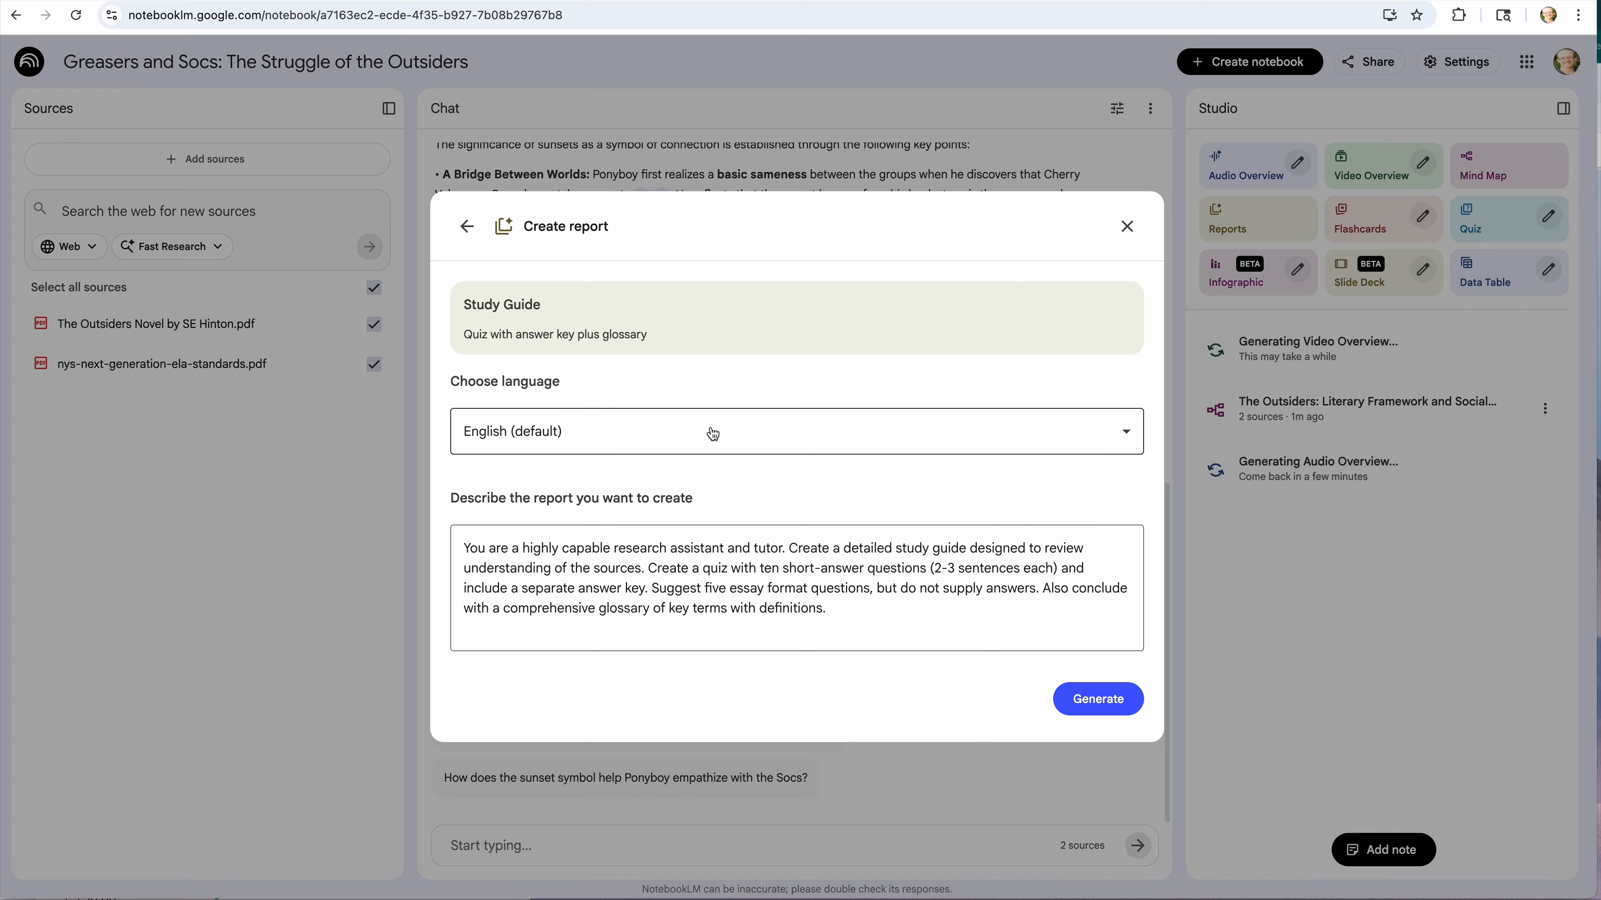
pyautogui.click(1116, 449)
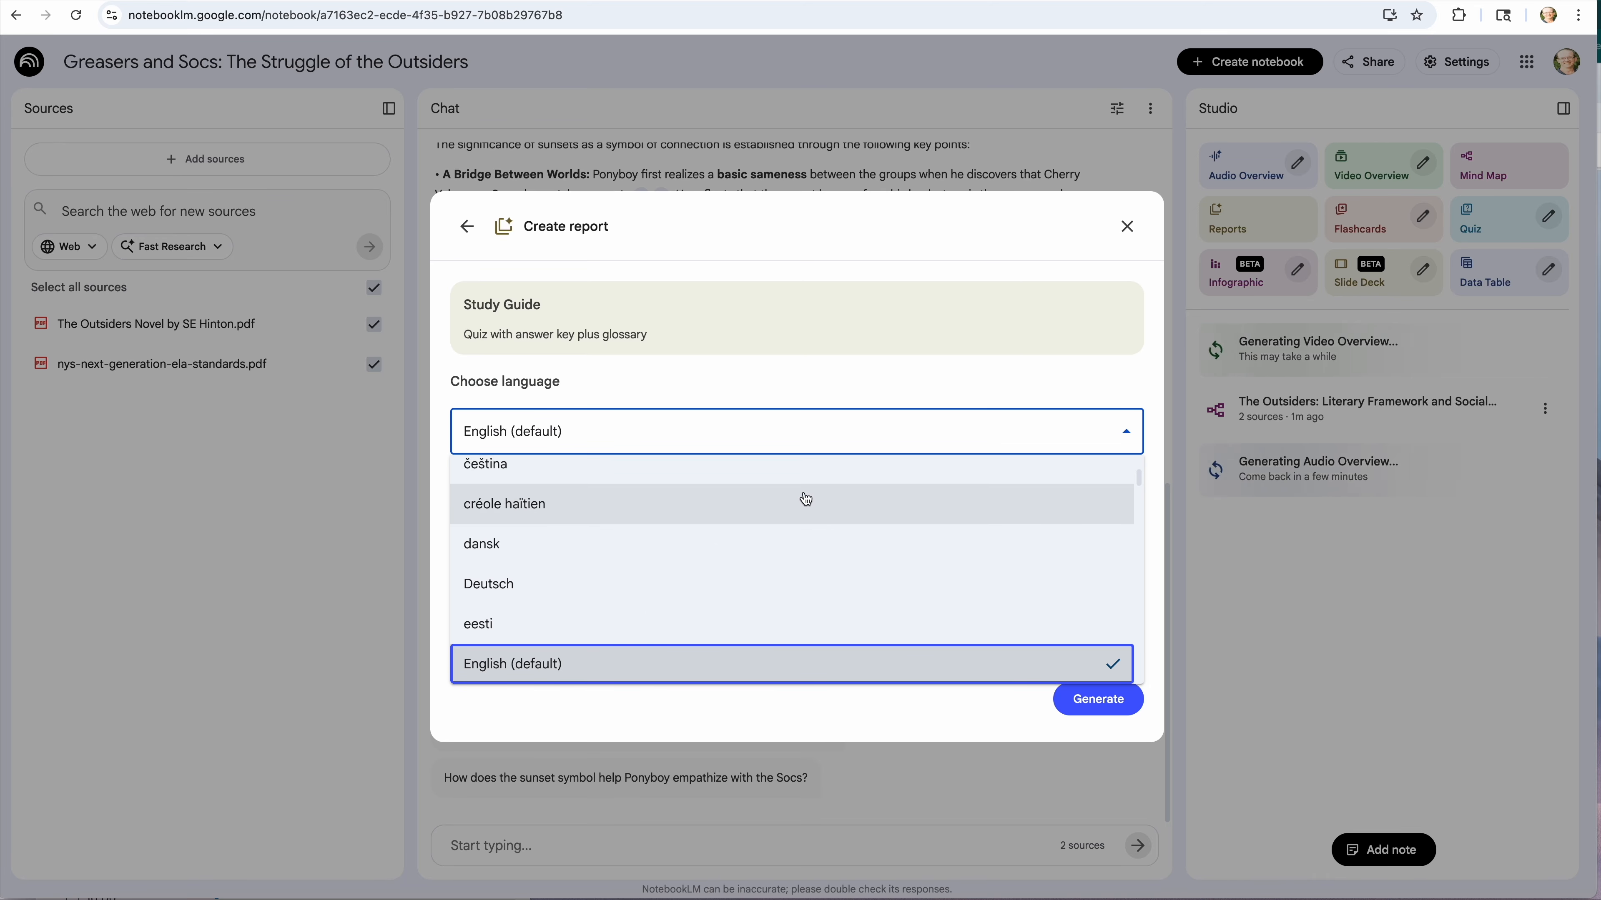
pyautogui.scroll(-10, 819, 495)
pyautogui.click(1069, 431)
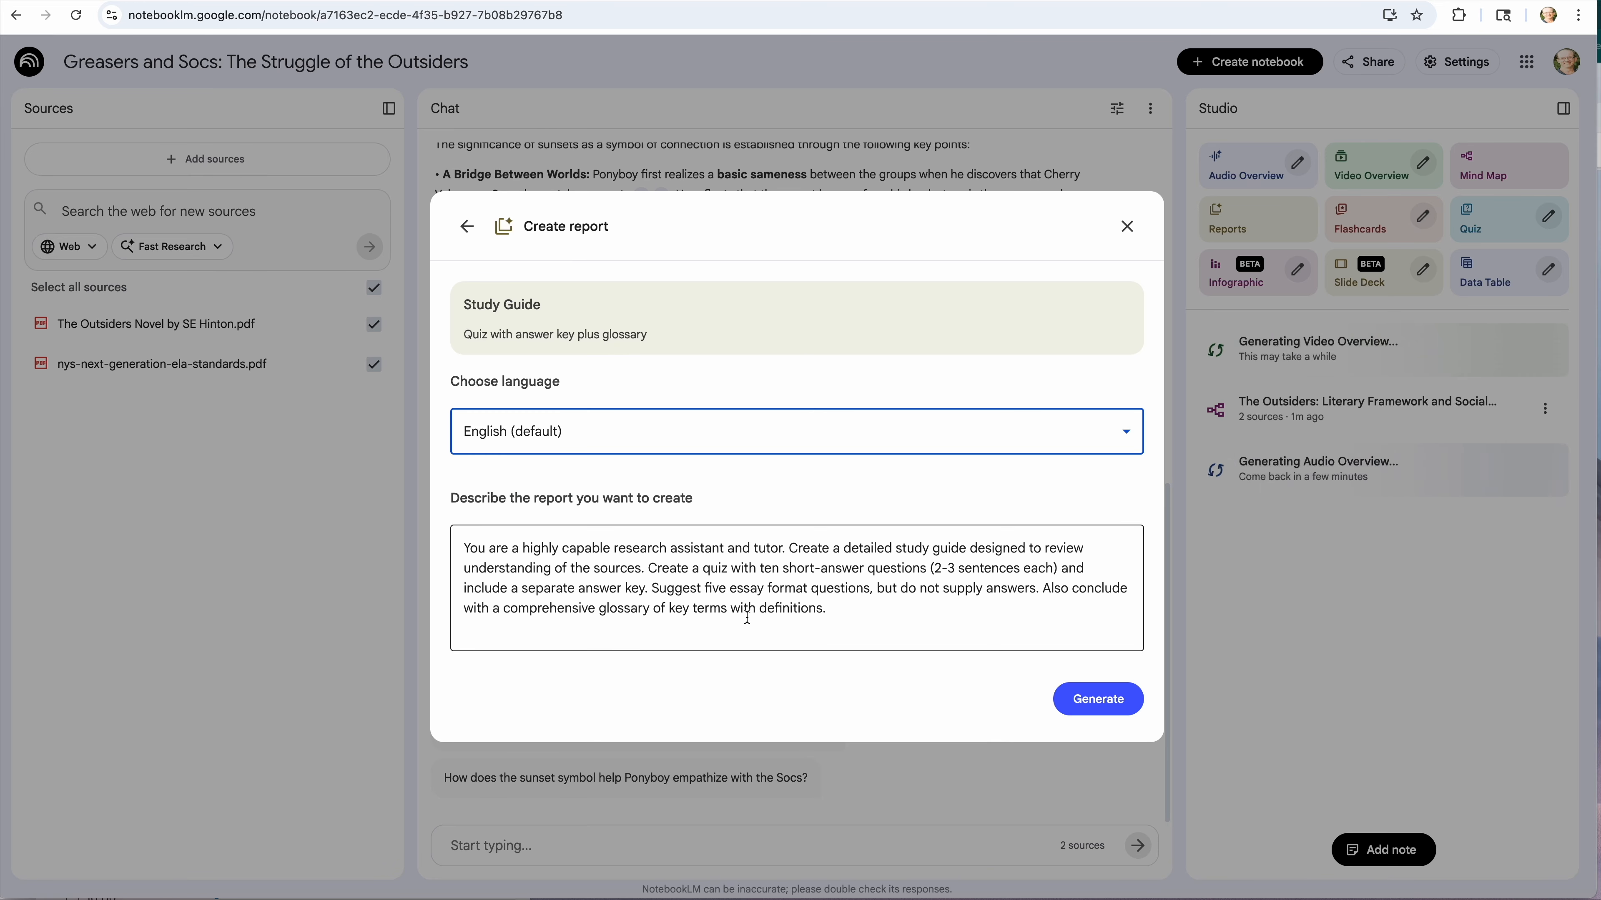
pyautogui.click(1108, 715)
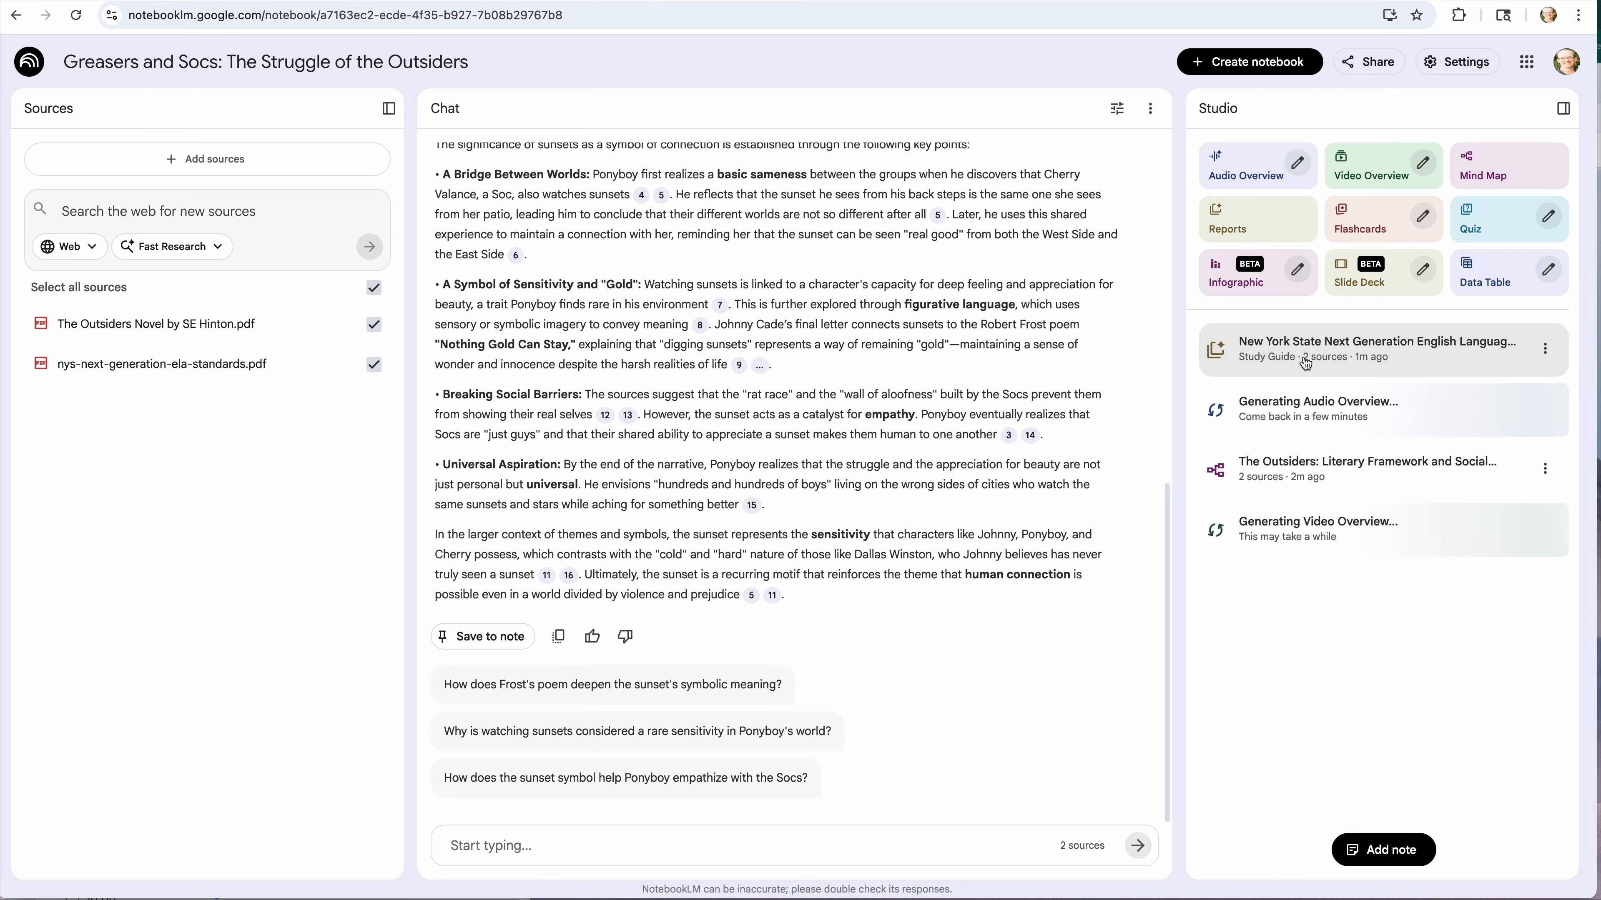
pyautogui.click(1259, 348)
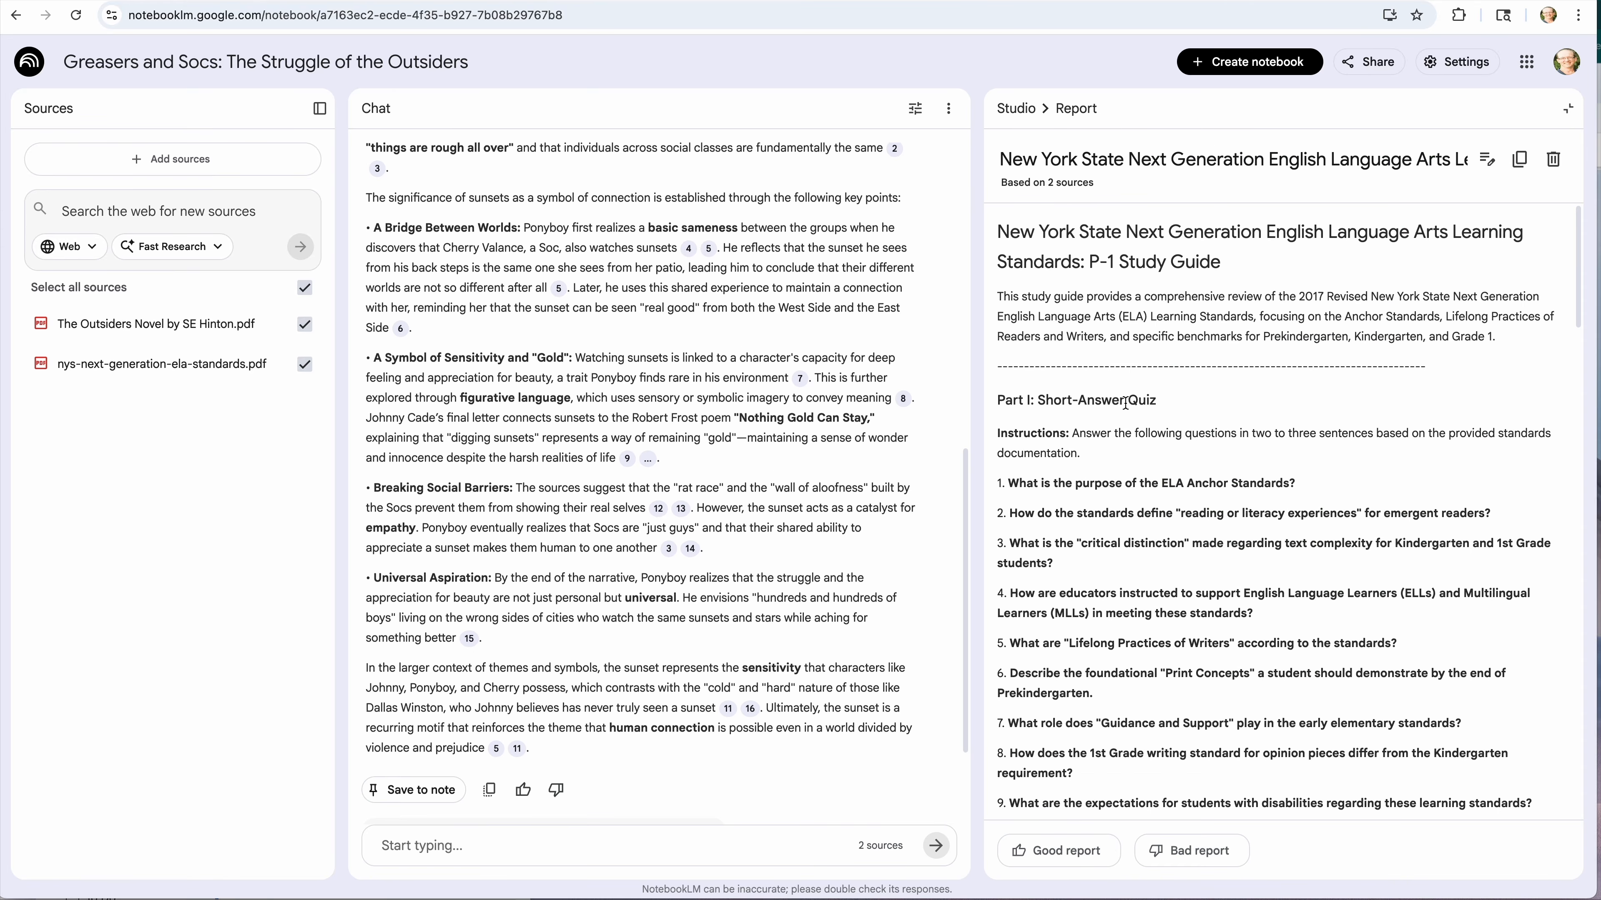
pyautogui.scroll(-3, 1125, 402)
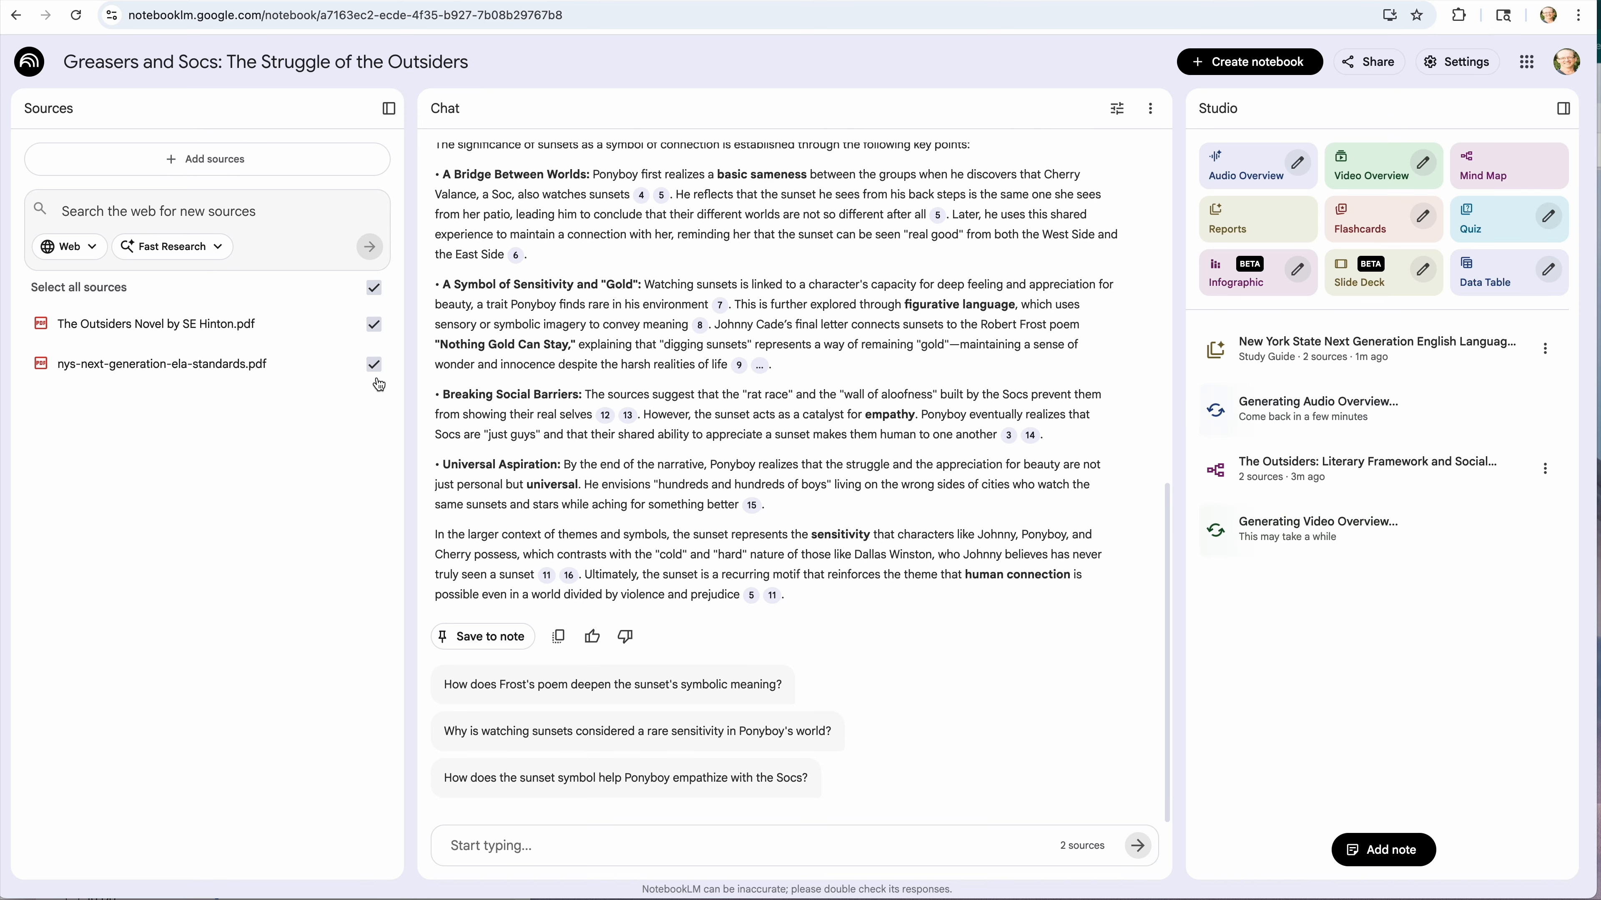
# Step: Exclude nys-next-generation-ela-standards.pdf from the sources and generate a Study Guide report based only on the novel
pyautogui.click(374, 364)
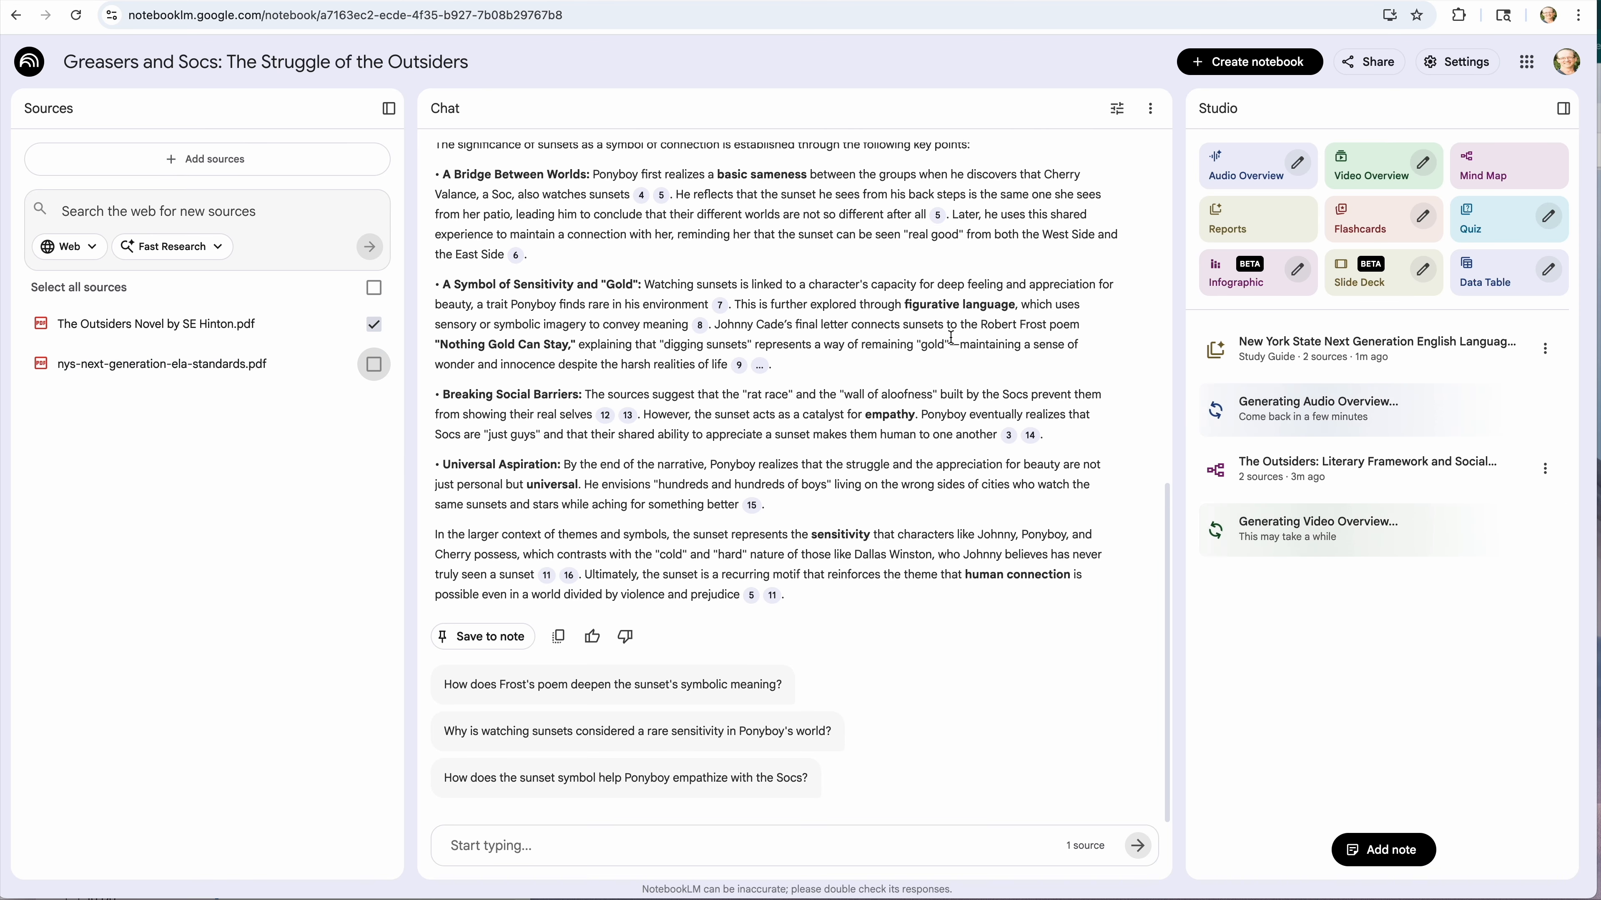
pyautogui.click(1251, 224)
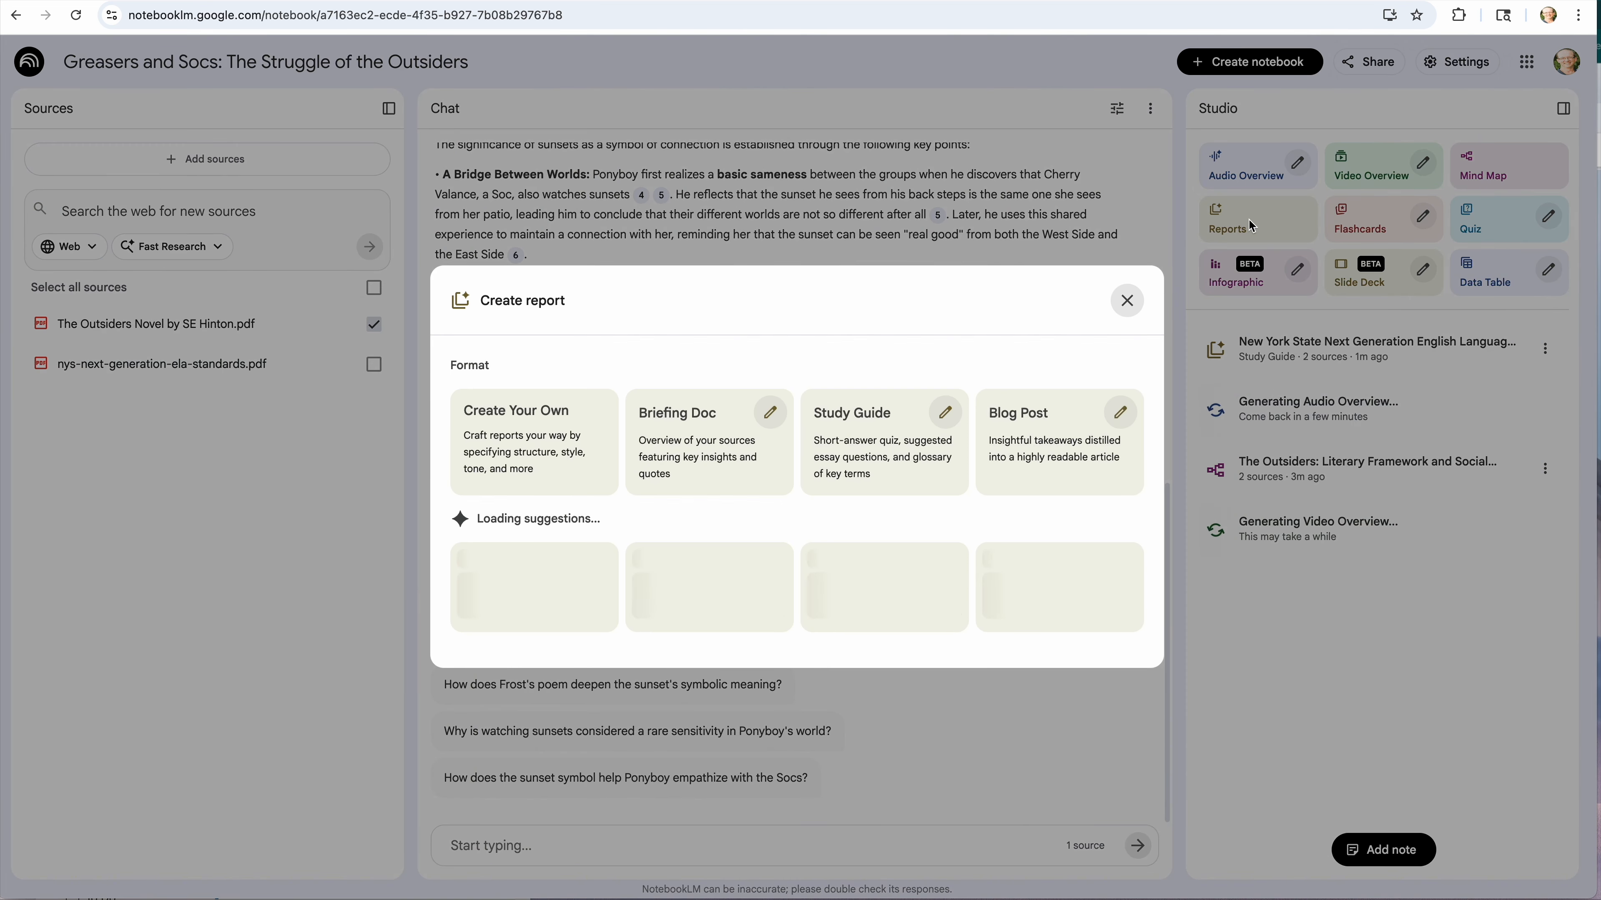
pyautogui.click(885, 437)
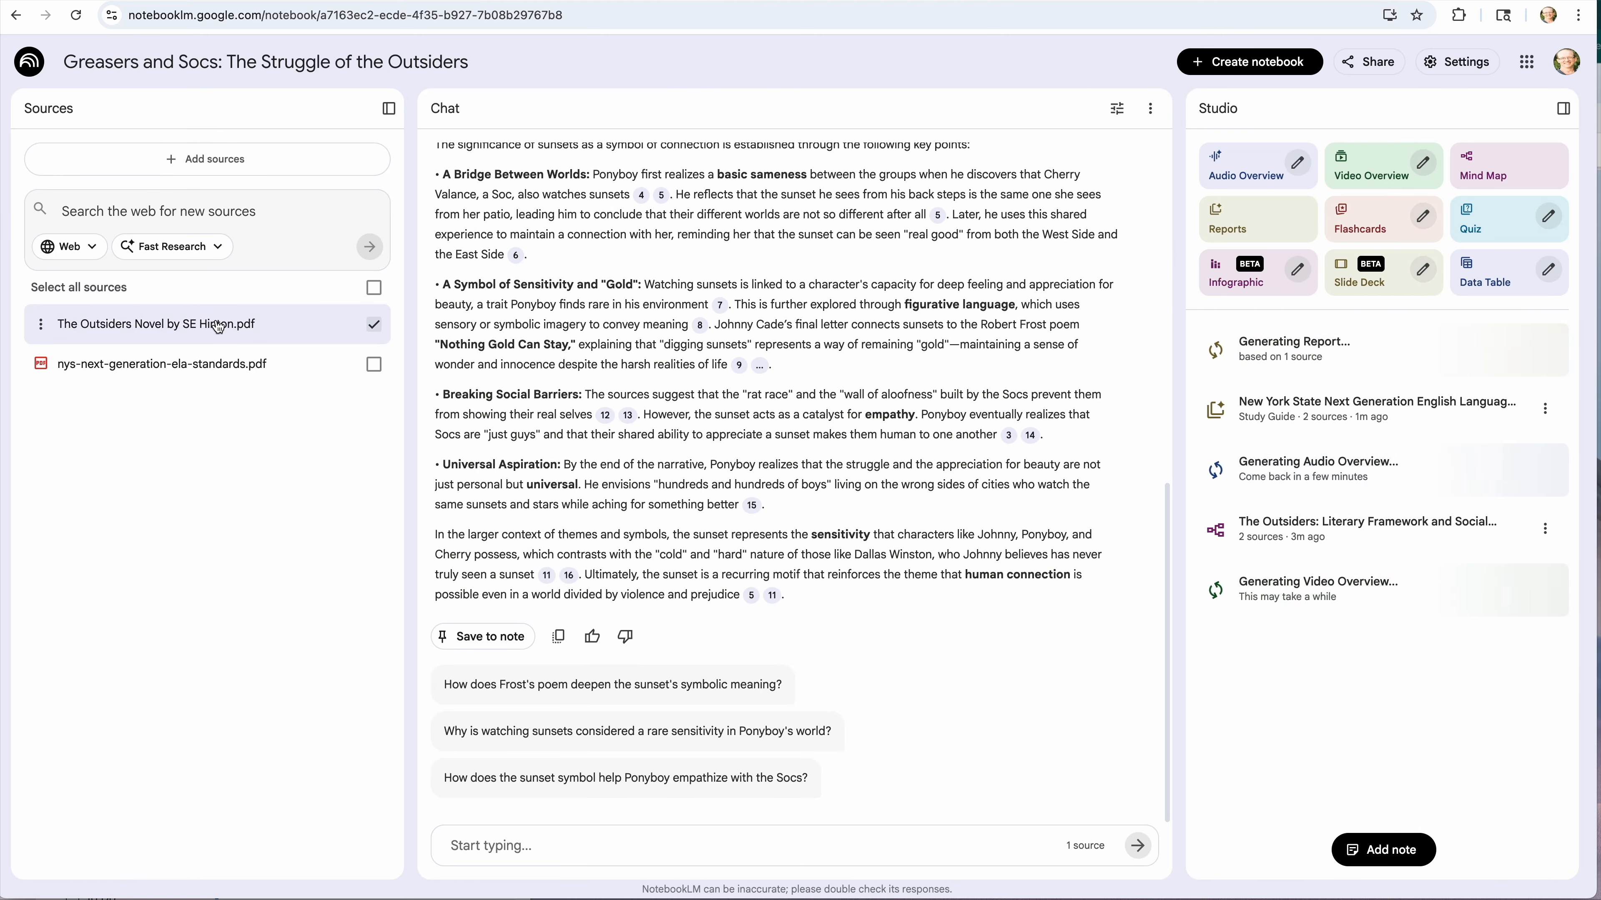
# Step: Generate flashcards from the novel with the default settings, and check the flashcard customization options
pyautogui.click(1391, 228)
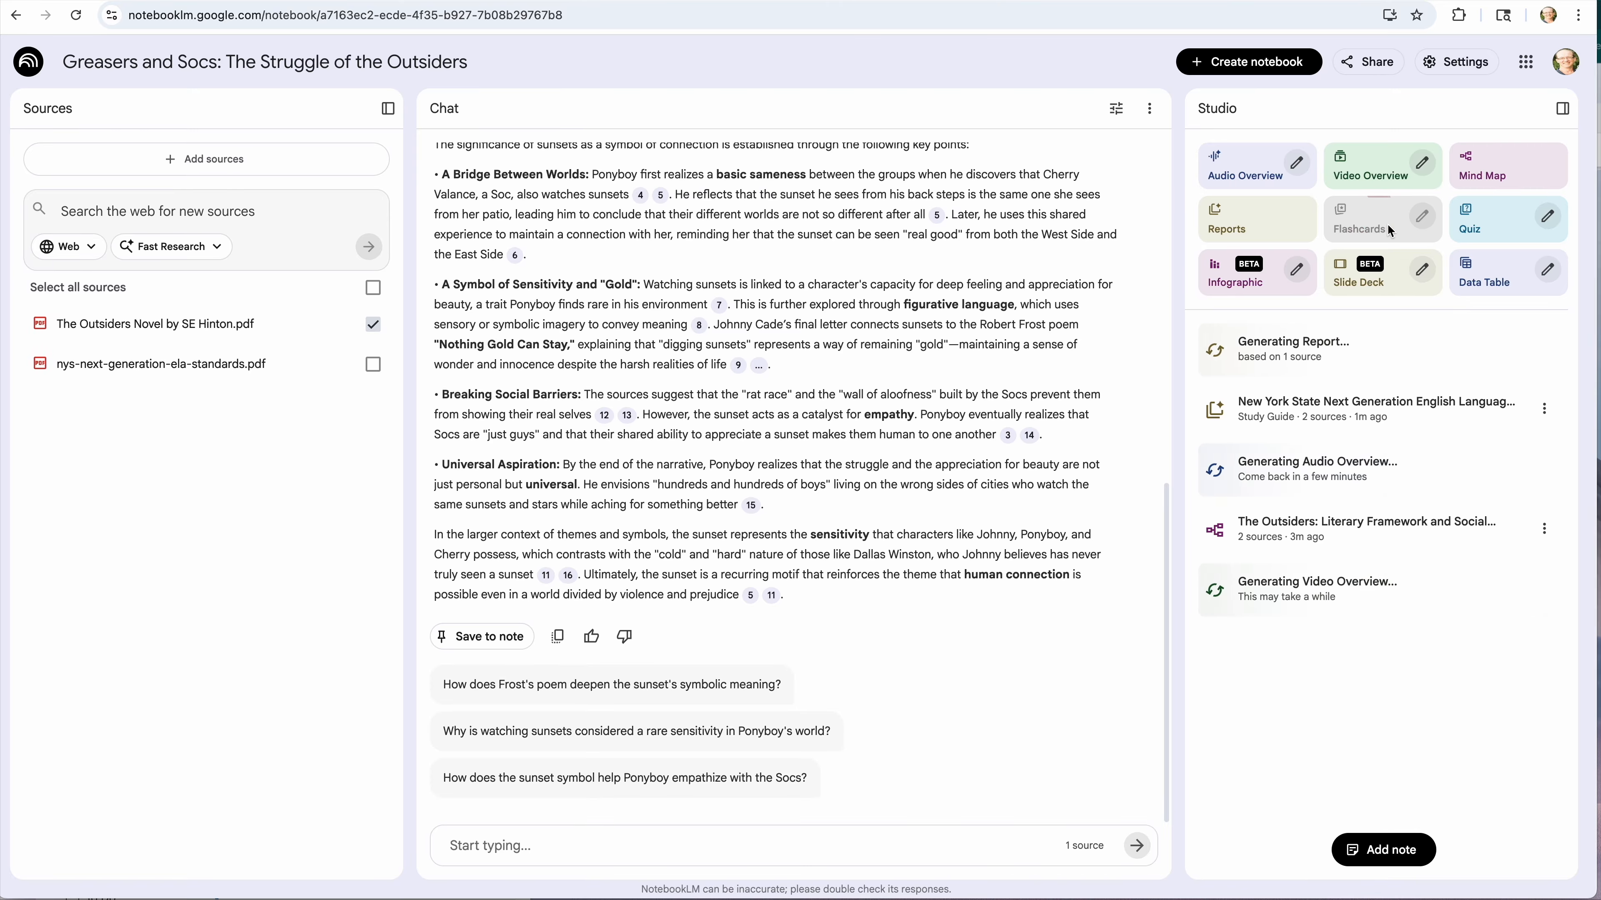
pyautogui.click(1422, 216)
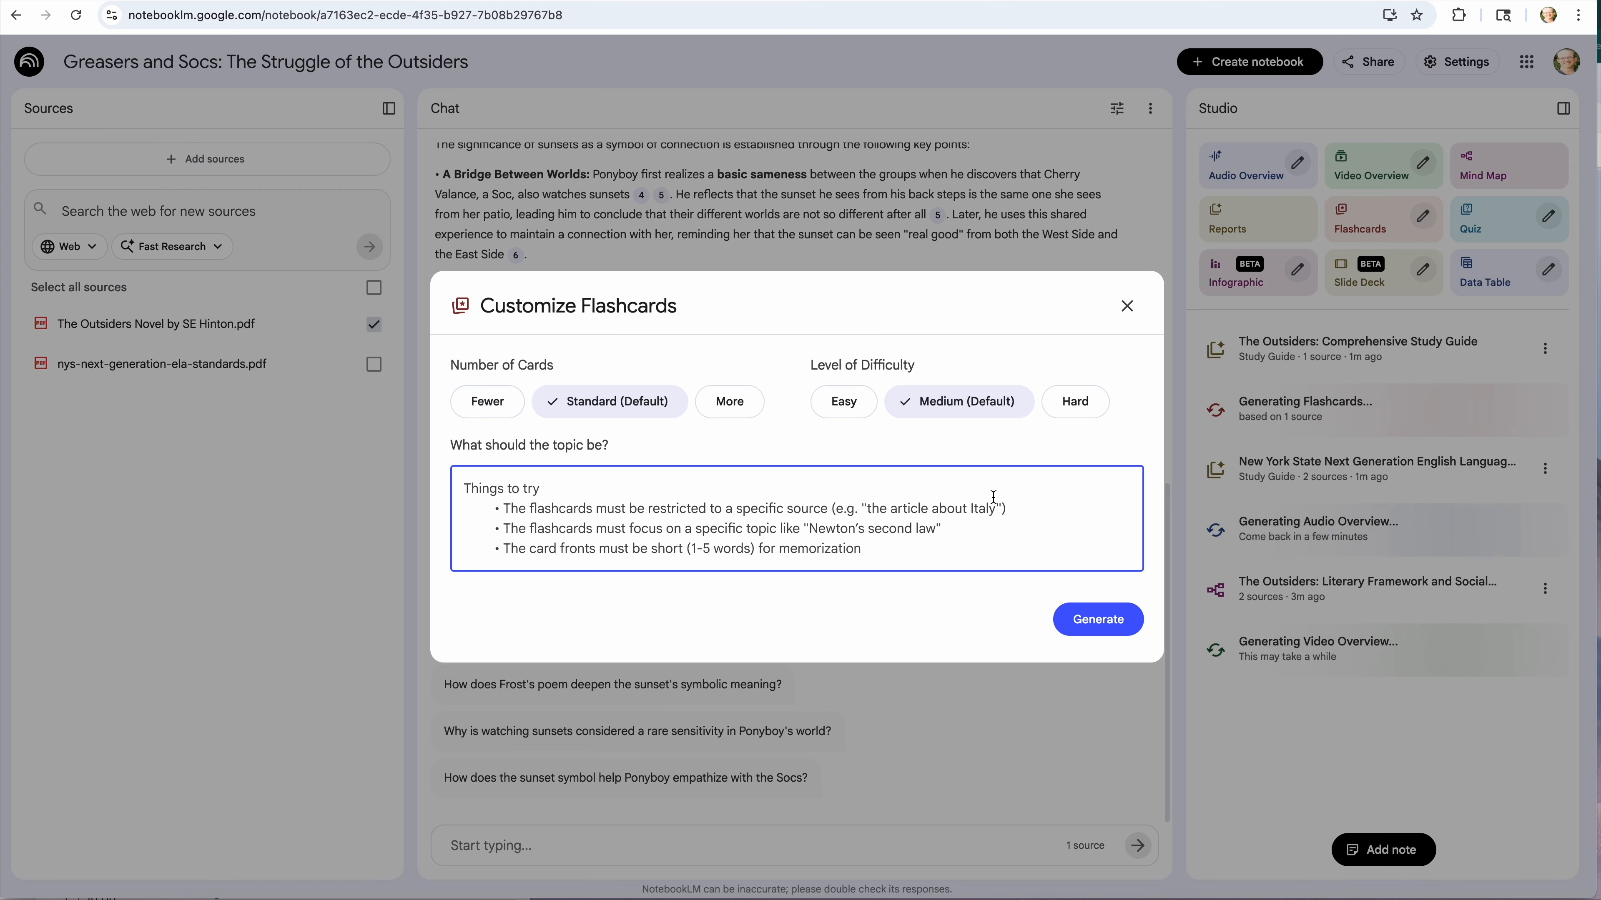
pyautogui.click(1136, 319)
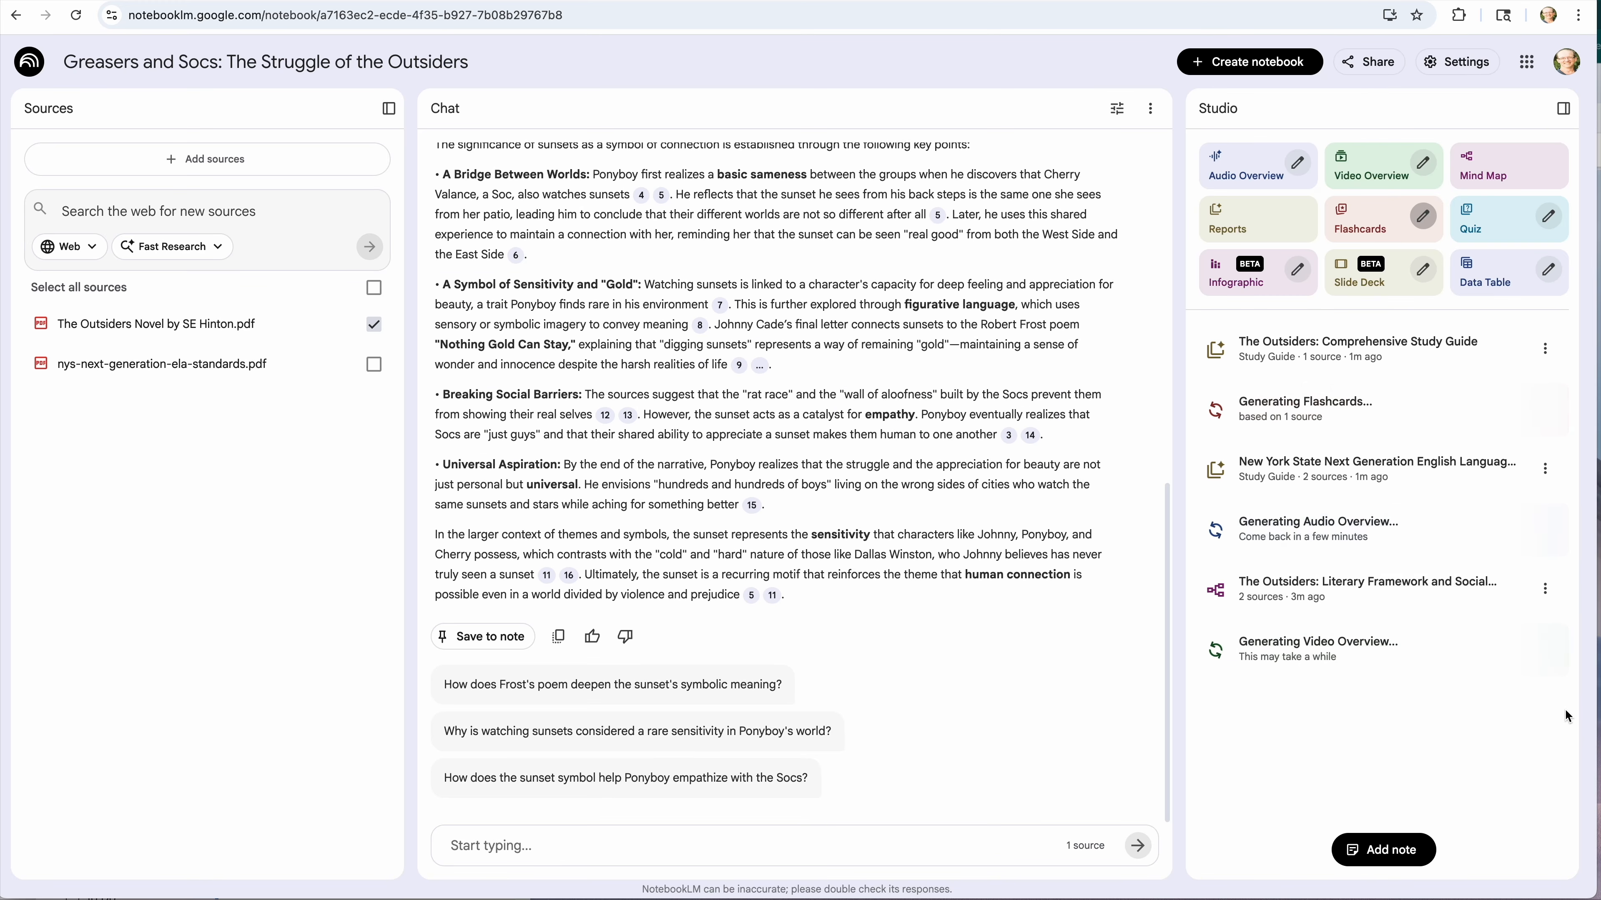
# Step: Open the Outsiders comprehensive study guide, read through it, and return to the Studio overview
pyautogui.click(1294, 362)
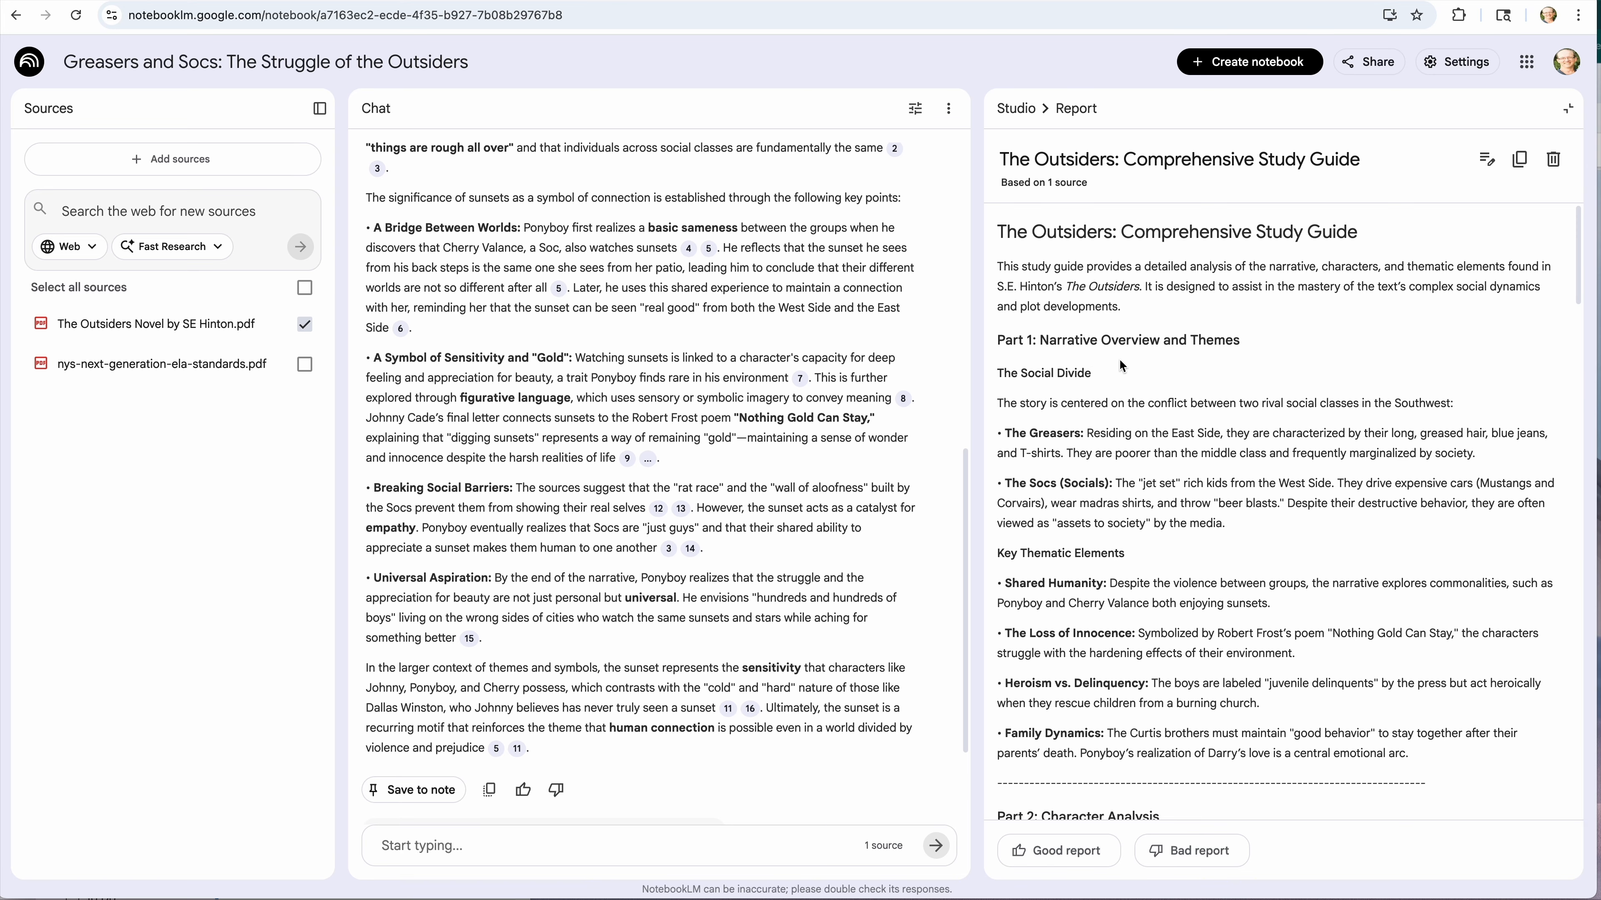
pyautogui.scroll(-6, 1129, 381)
pyautogui.scroll(-7, 1129, 381)
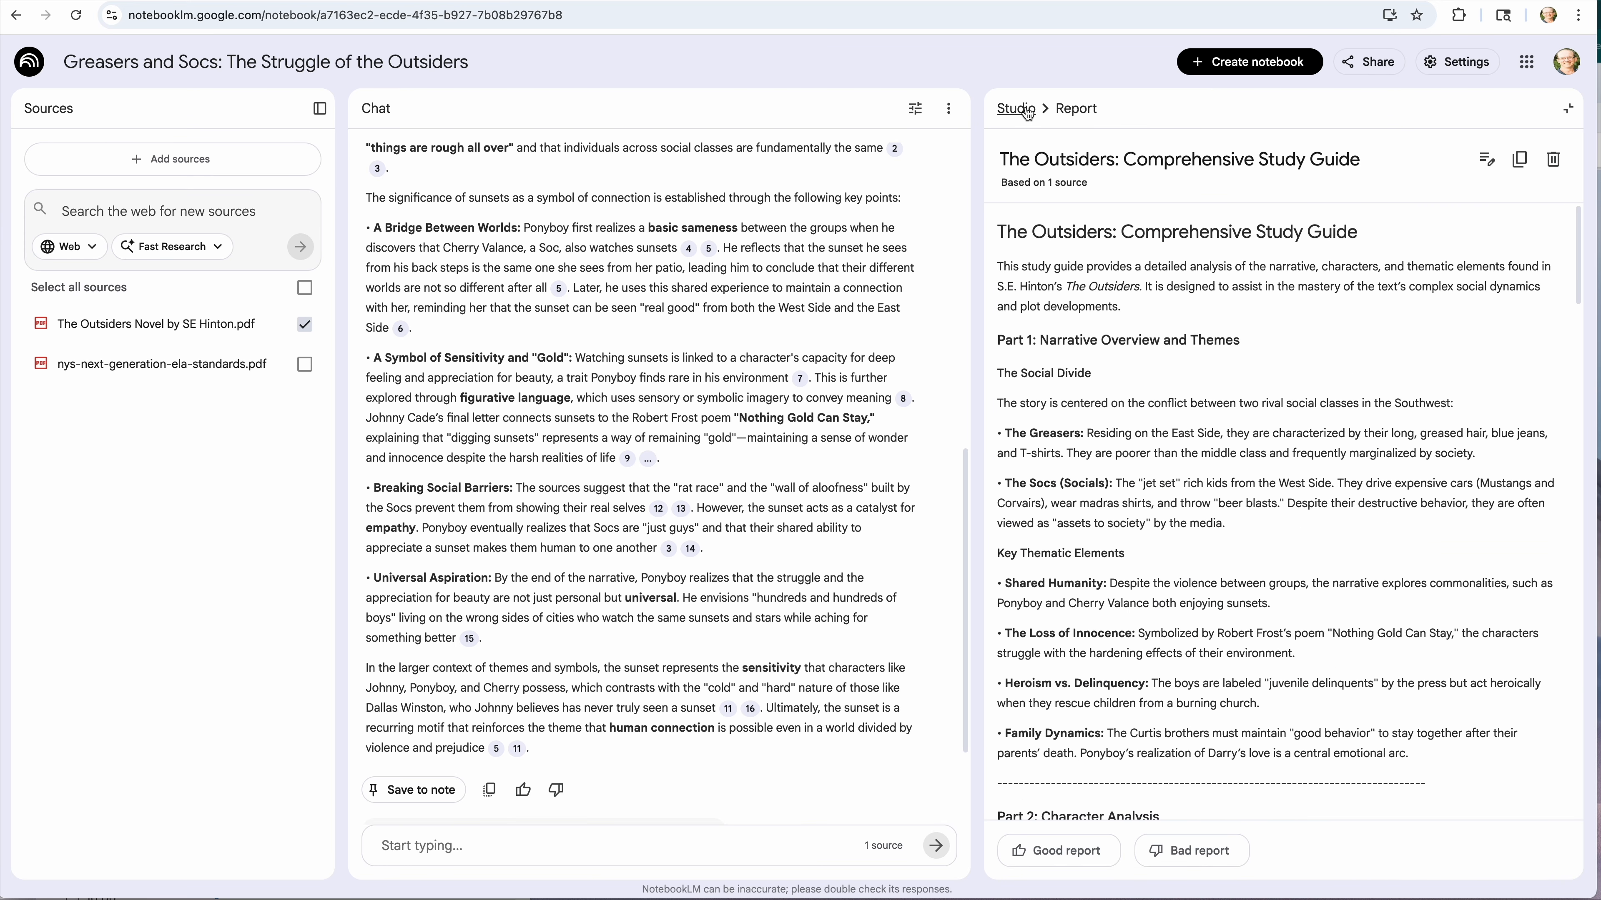
pyautogui.click(1026, 109)
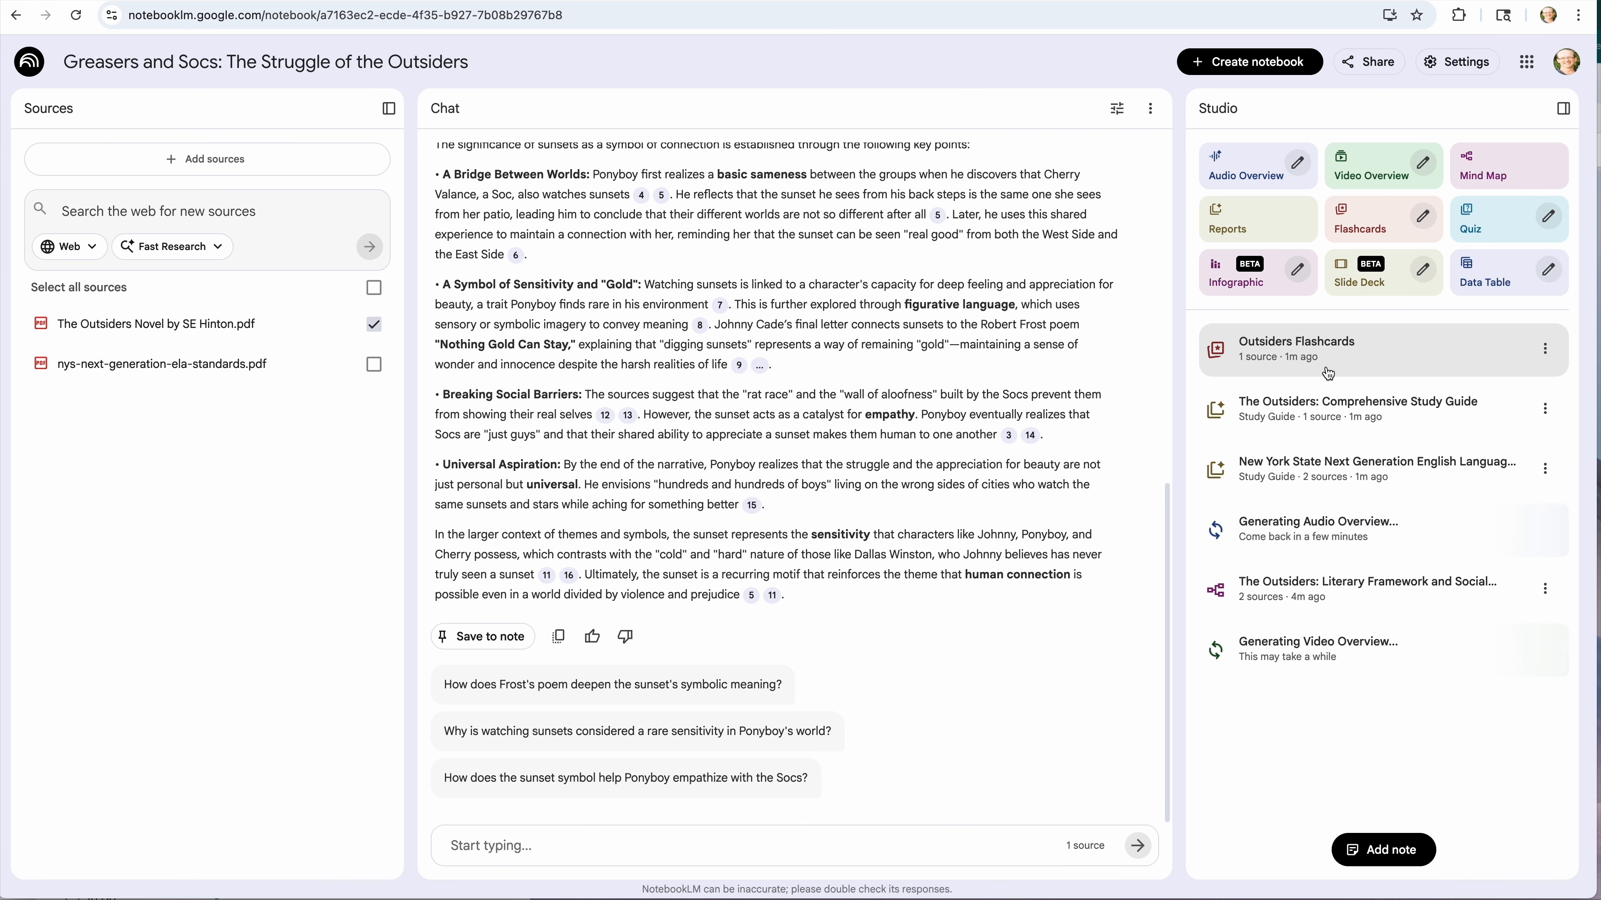
# Step: Open the Outsiders flashcards and go through the first cards, flipping them to see their answers
pyautogui.click(1337, 373)
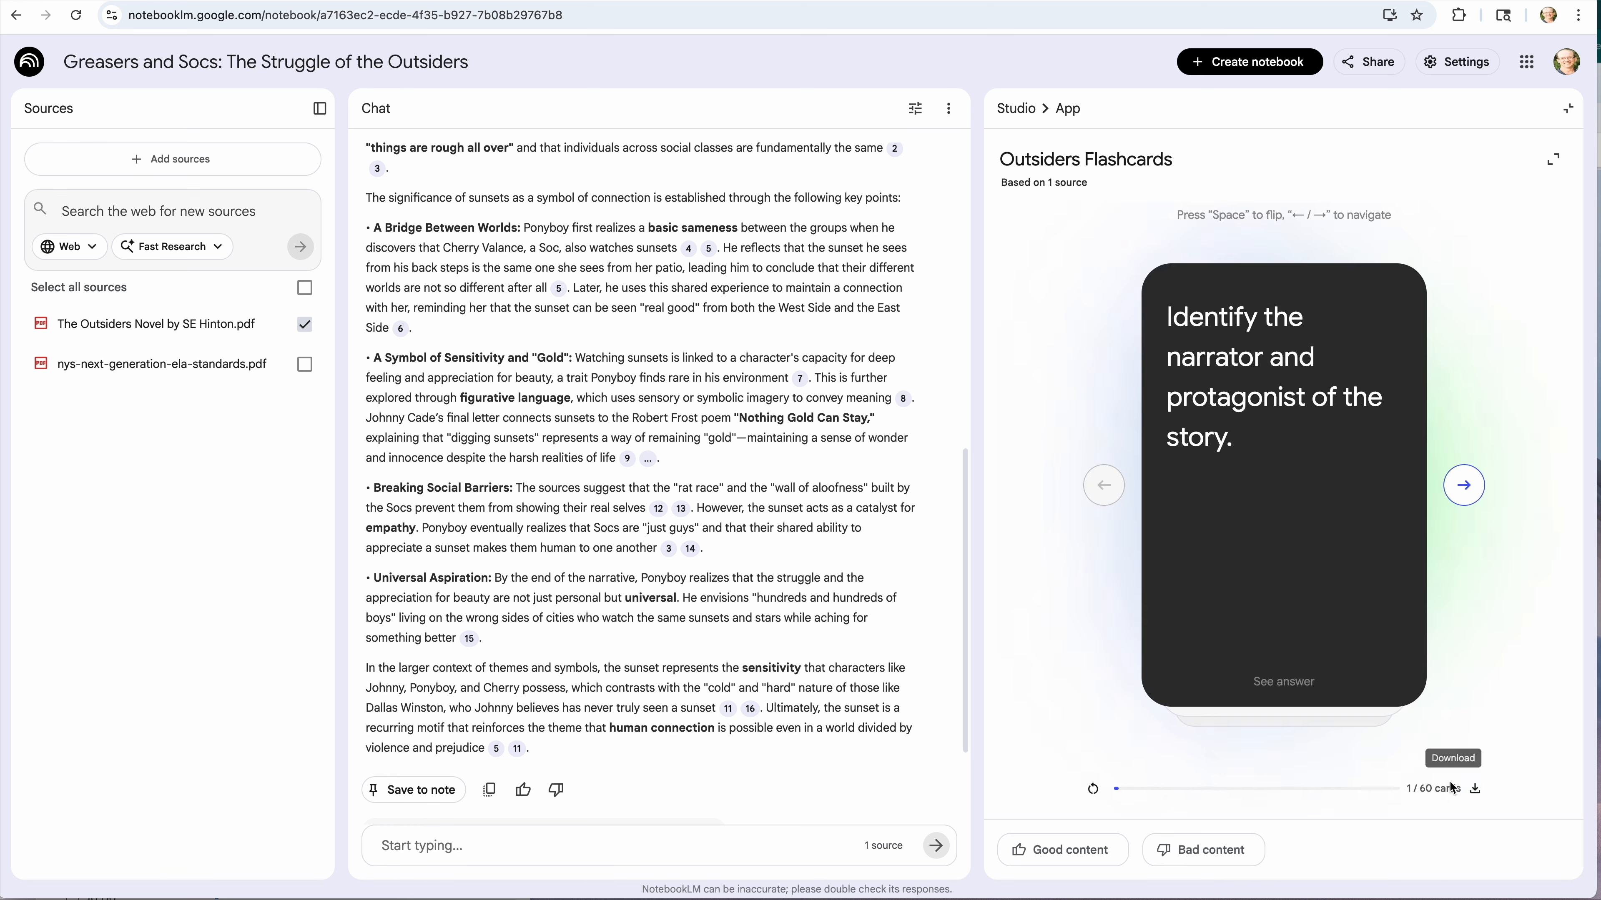
pyautogui.click(1351, 560)
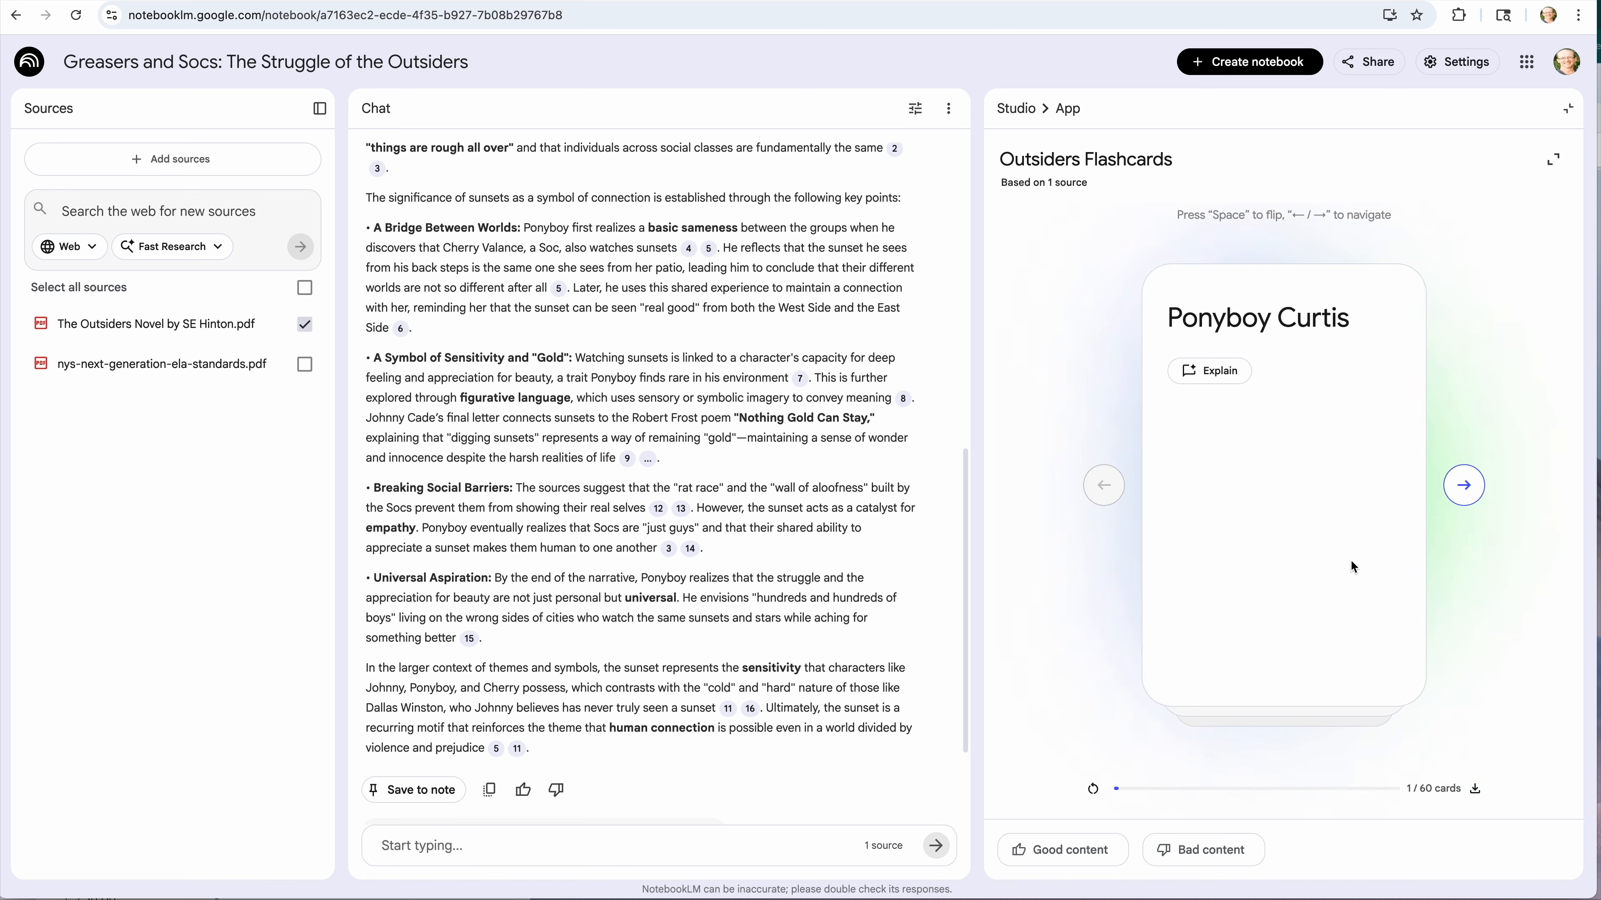
pyautogui.click(1464, 486)
pyautogui.click(1405, 512)
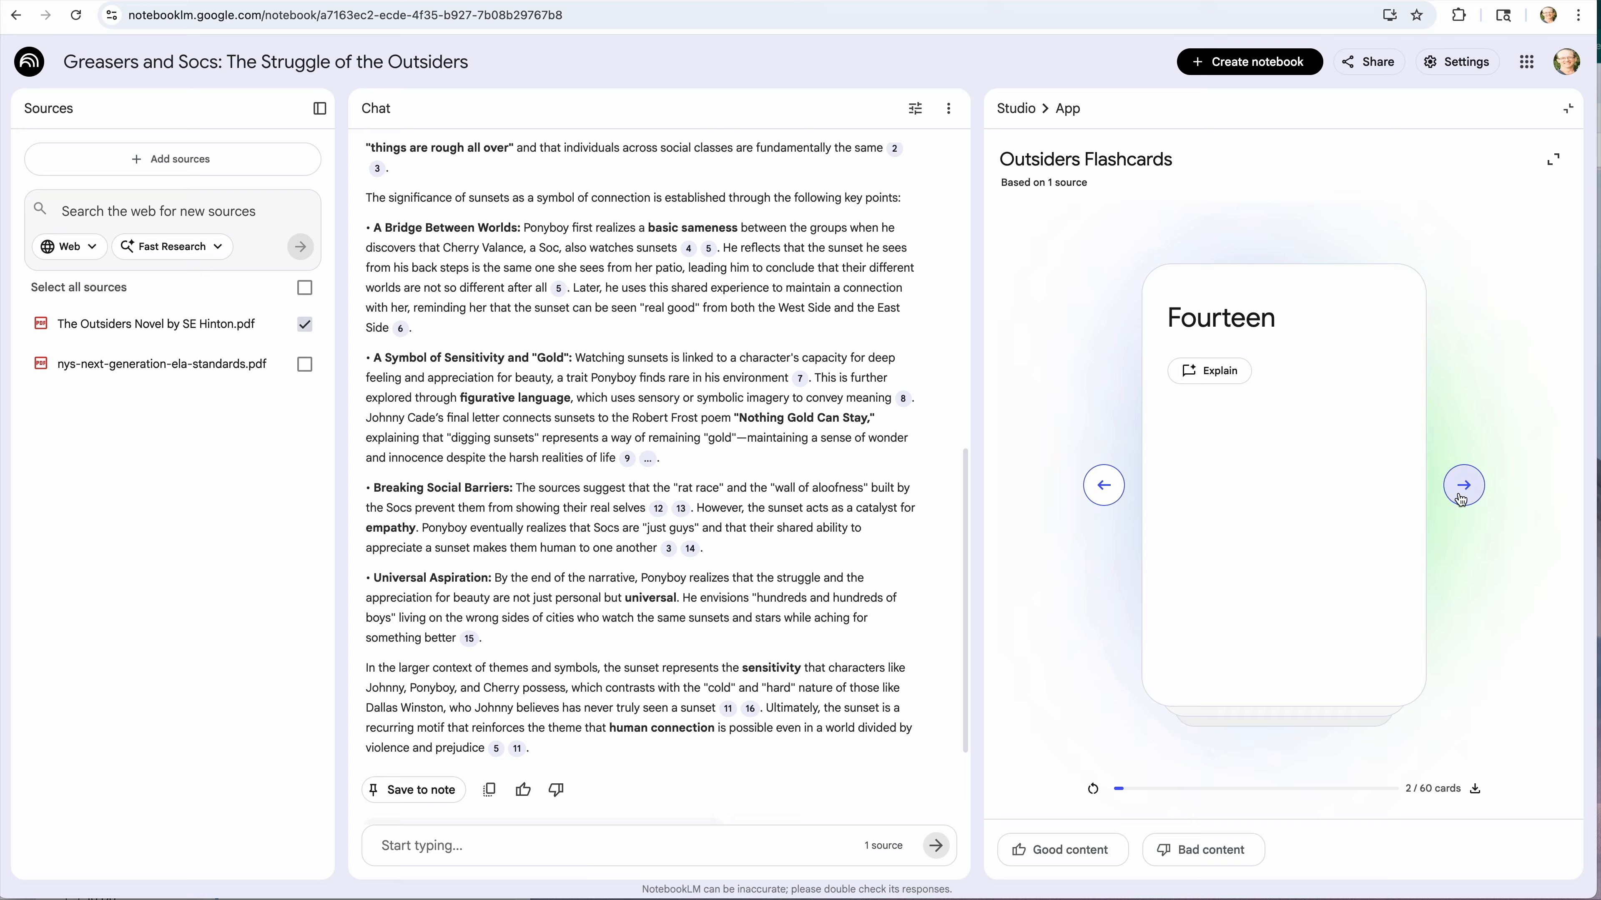
pyautogui.click(1463, 486)
pyautogui.click(1358, 508)
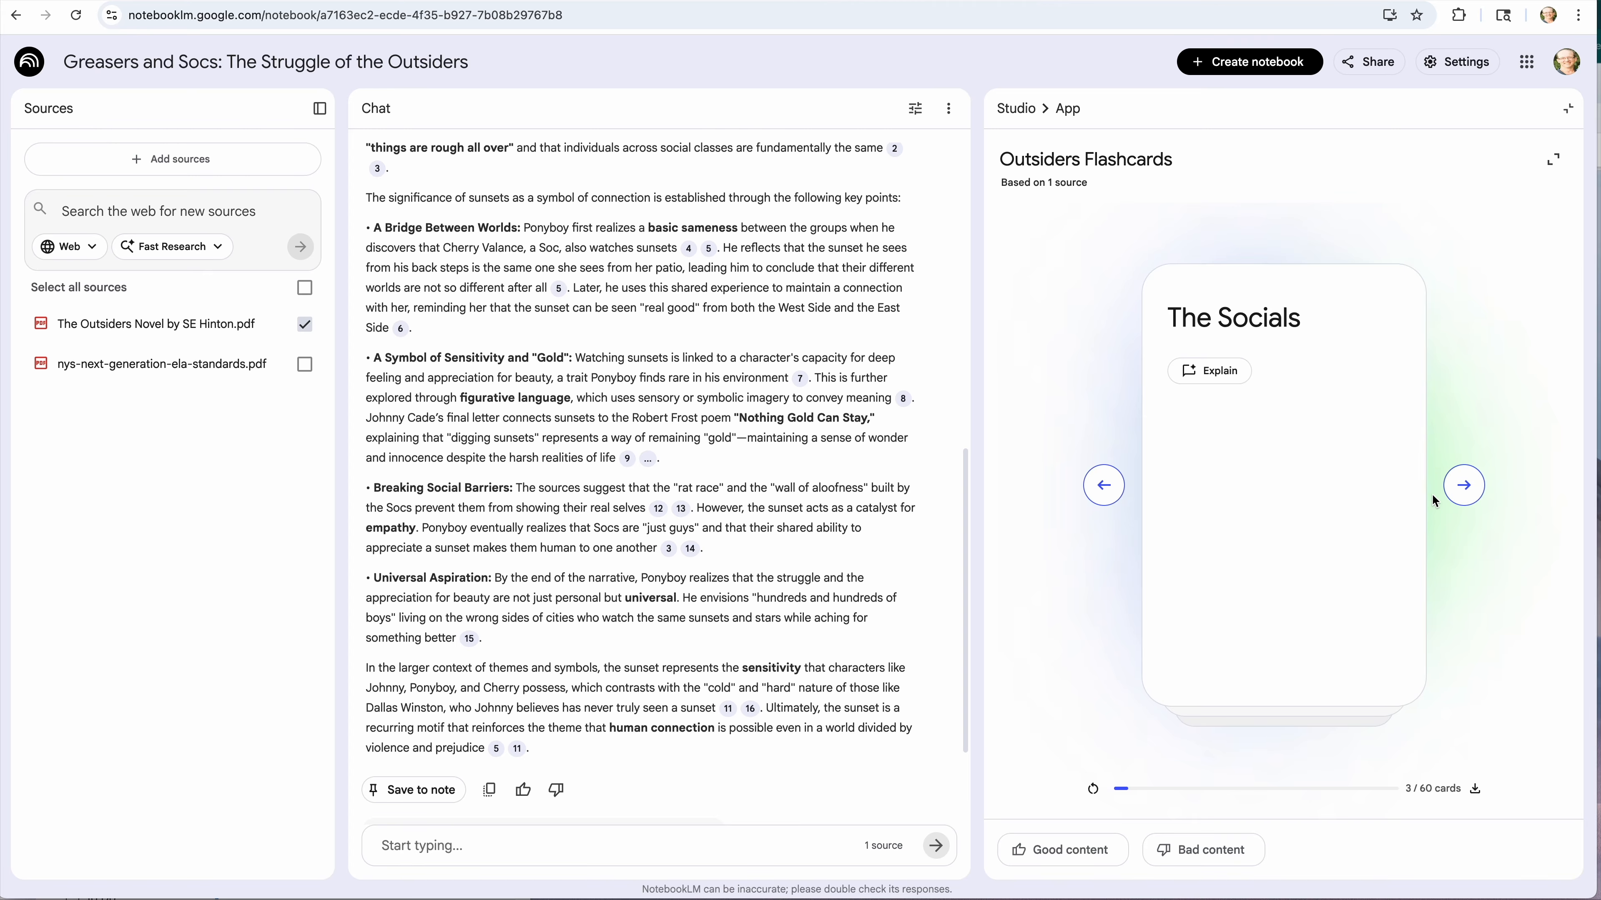
pyautogui.click(1463, 487)
pyautogui.click(1462, 487)
pyautogui.click(1462, 489)
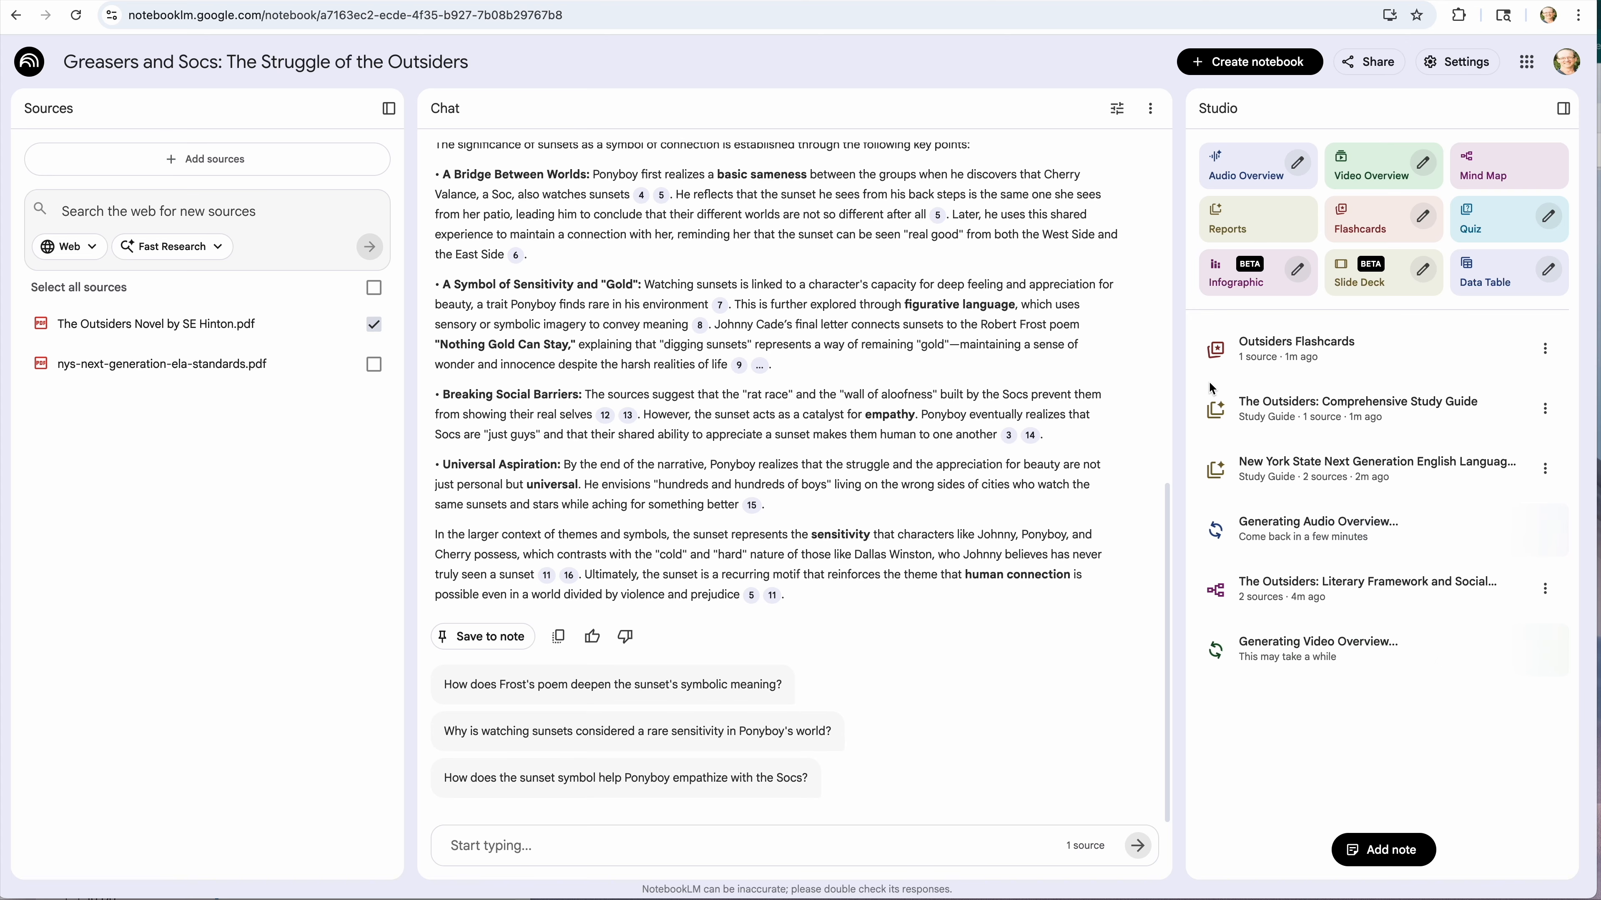
# Step: Generate a slide deck from the novel as a Detailed Deck in English with the length set to Short
pyautogui.click(1421, 271)
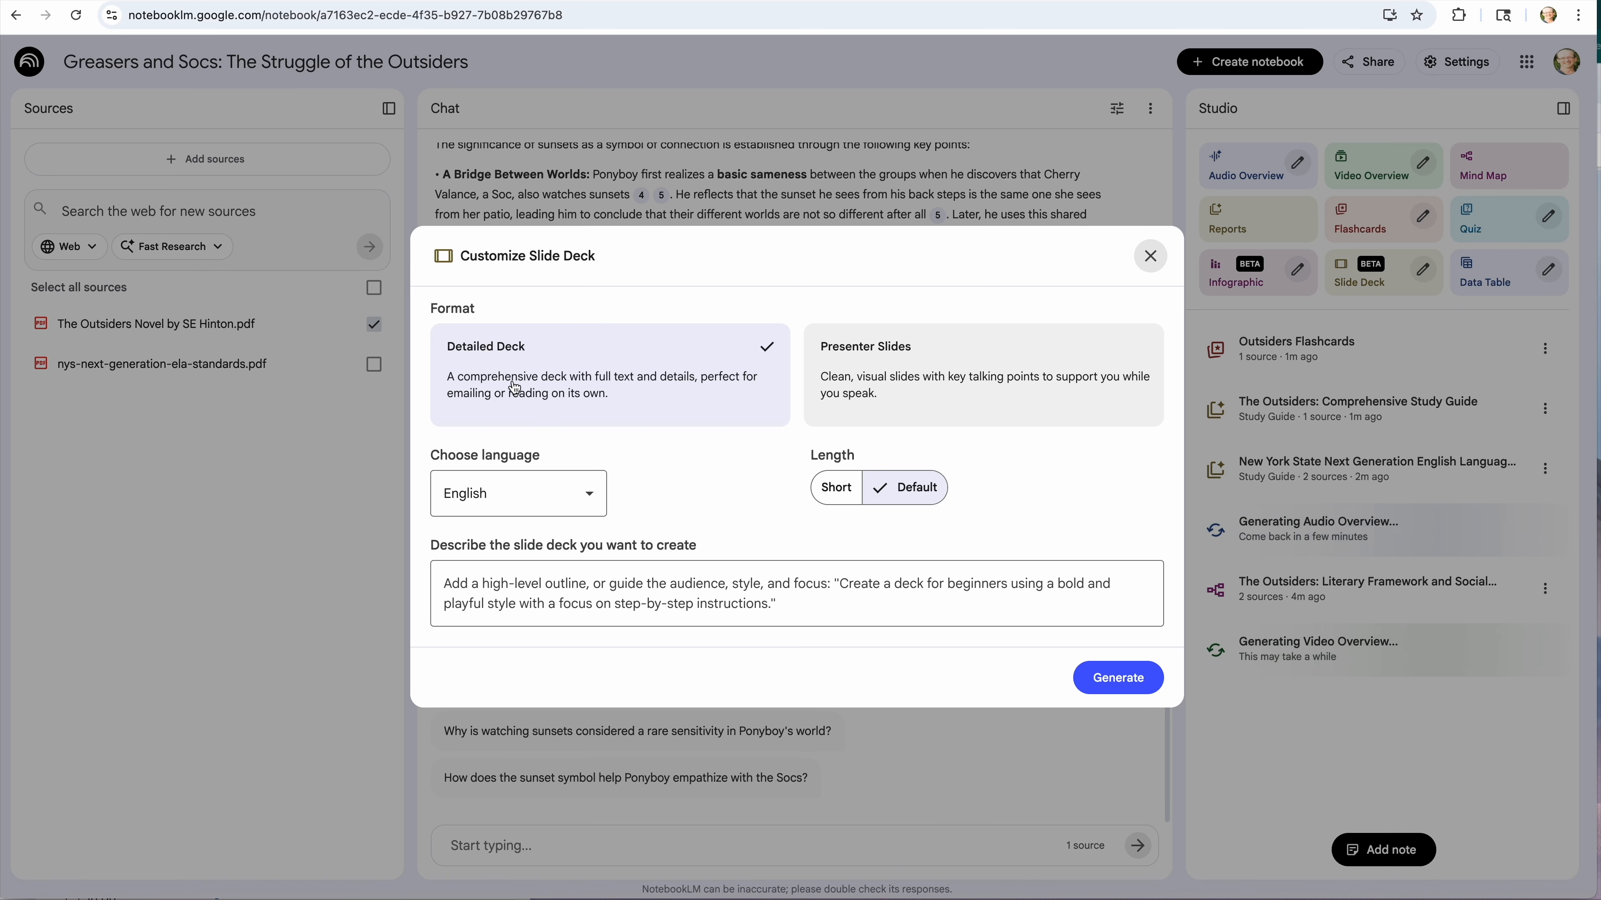
pyautogui.click(838, 498)
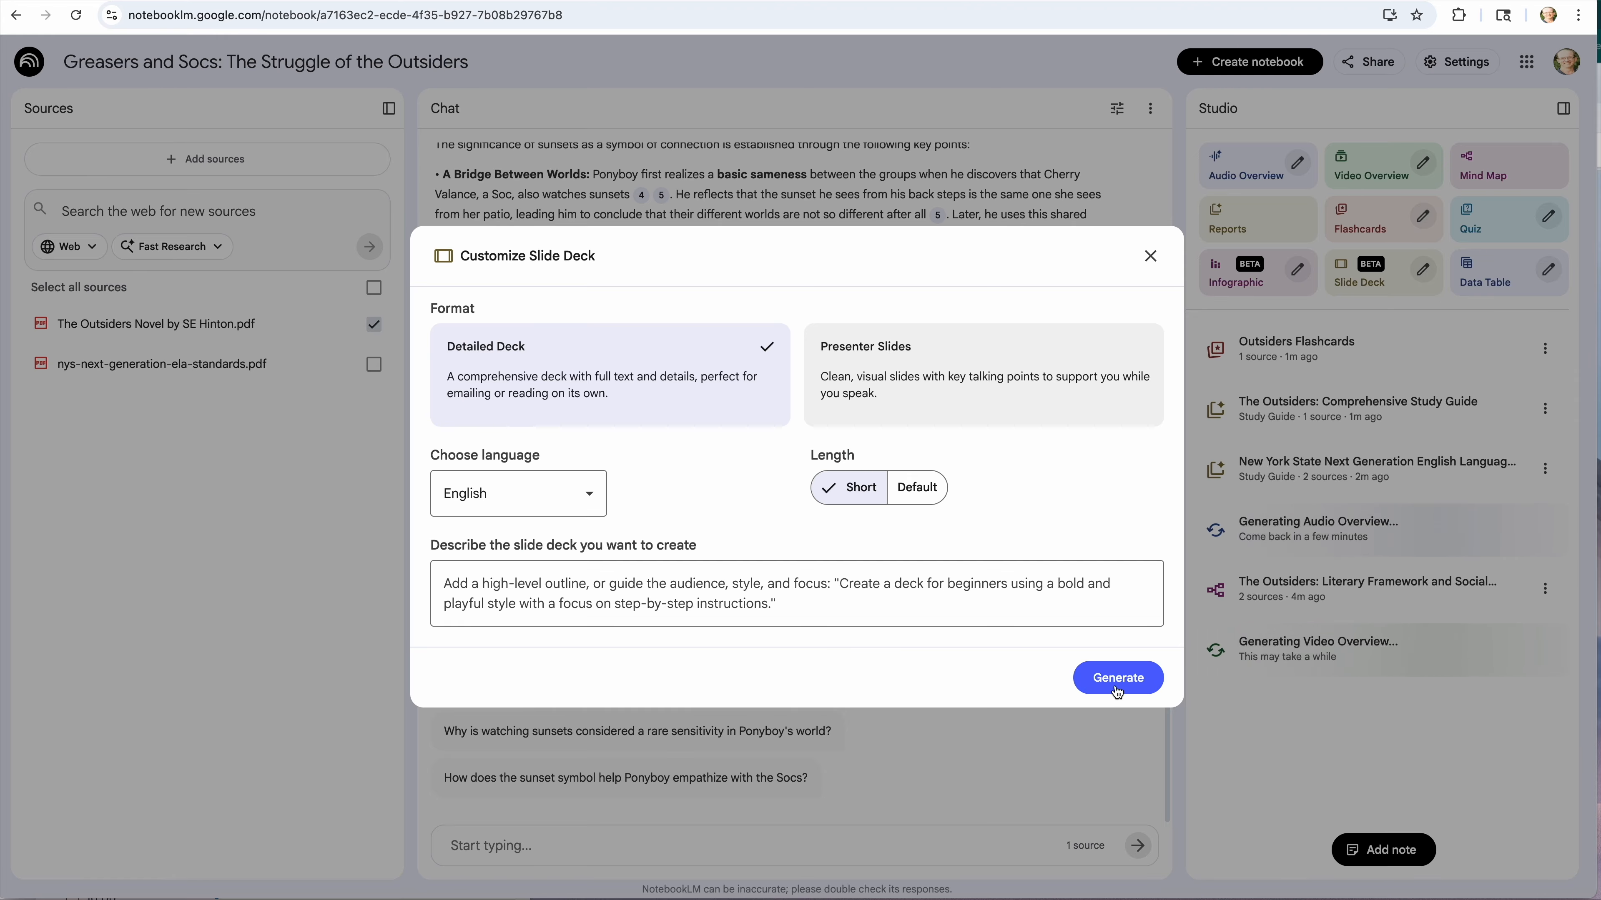
pyautogui.click(1090, 679)
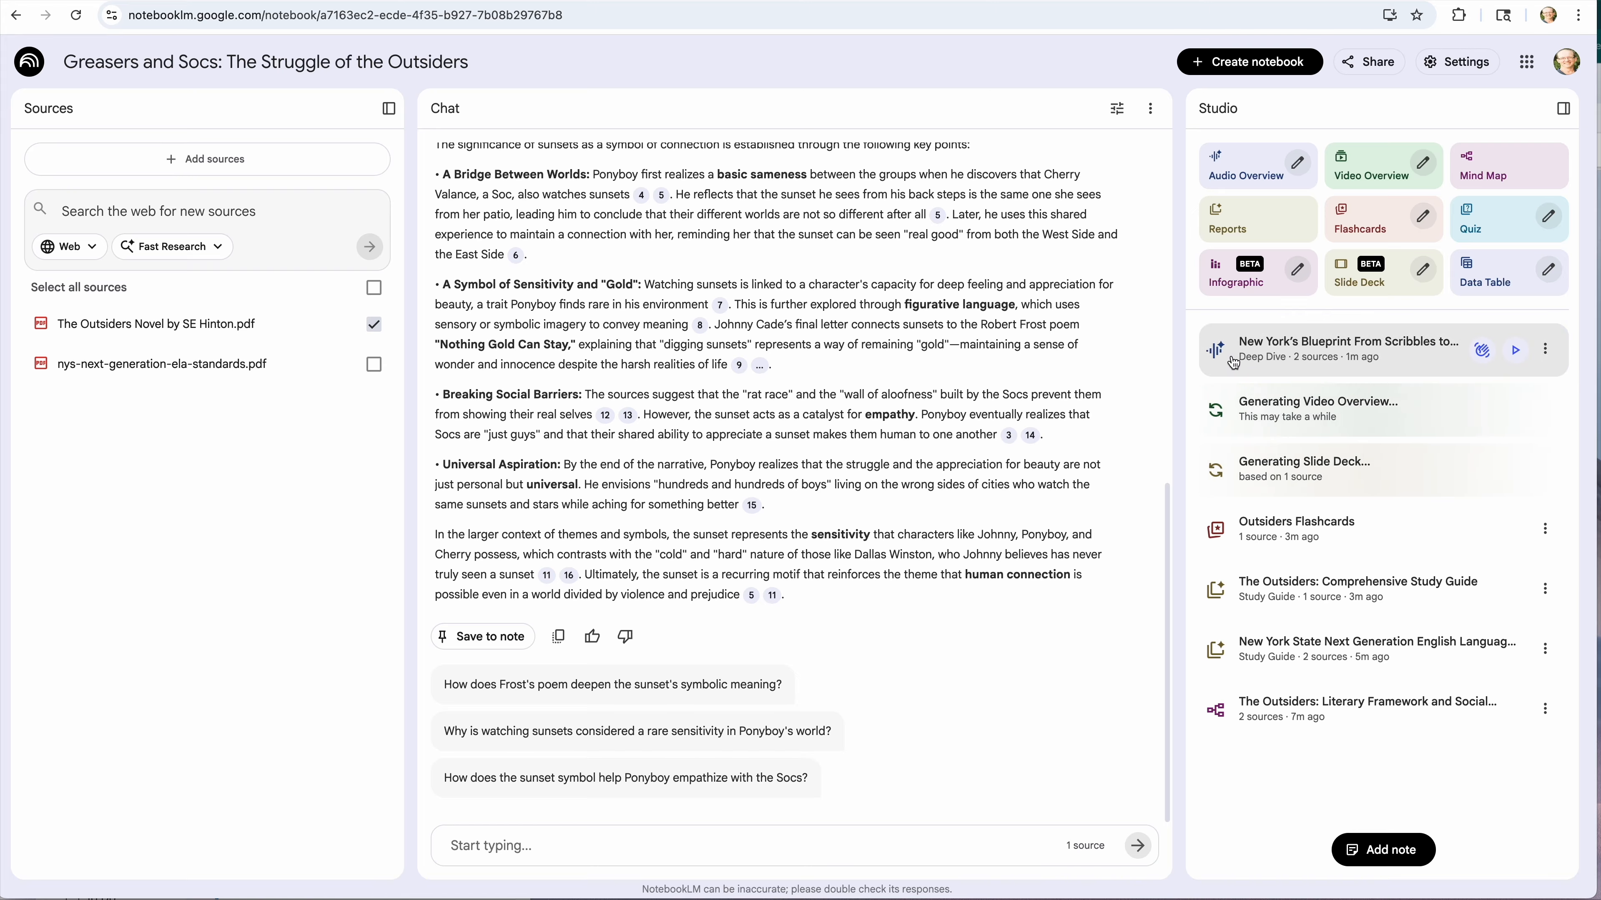
# Step: Play the New York's Blueprint audio overview and skip ahead to about 0:39
pyautogui.click(1498, 363)
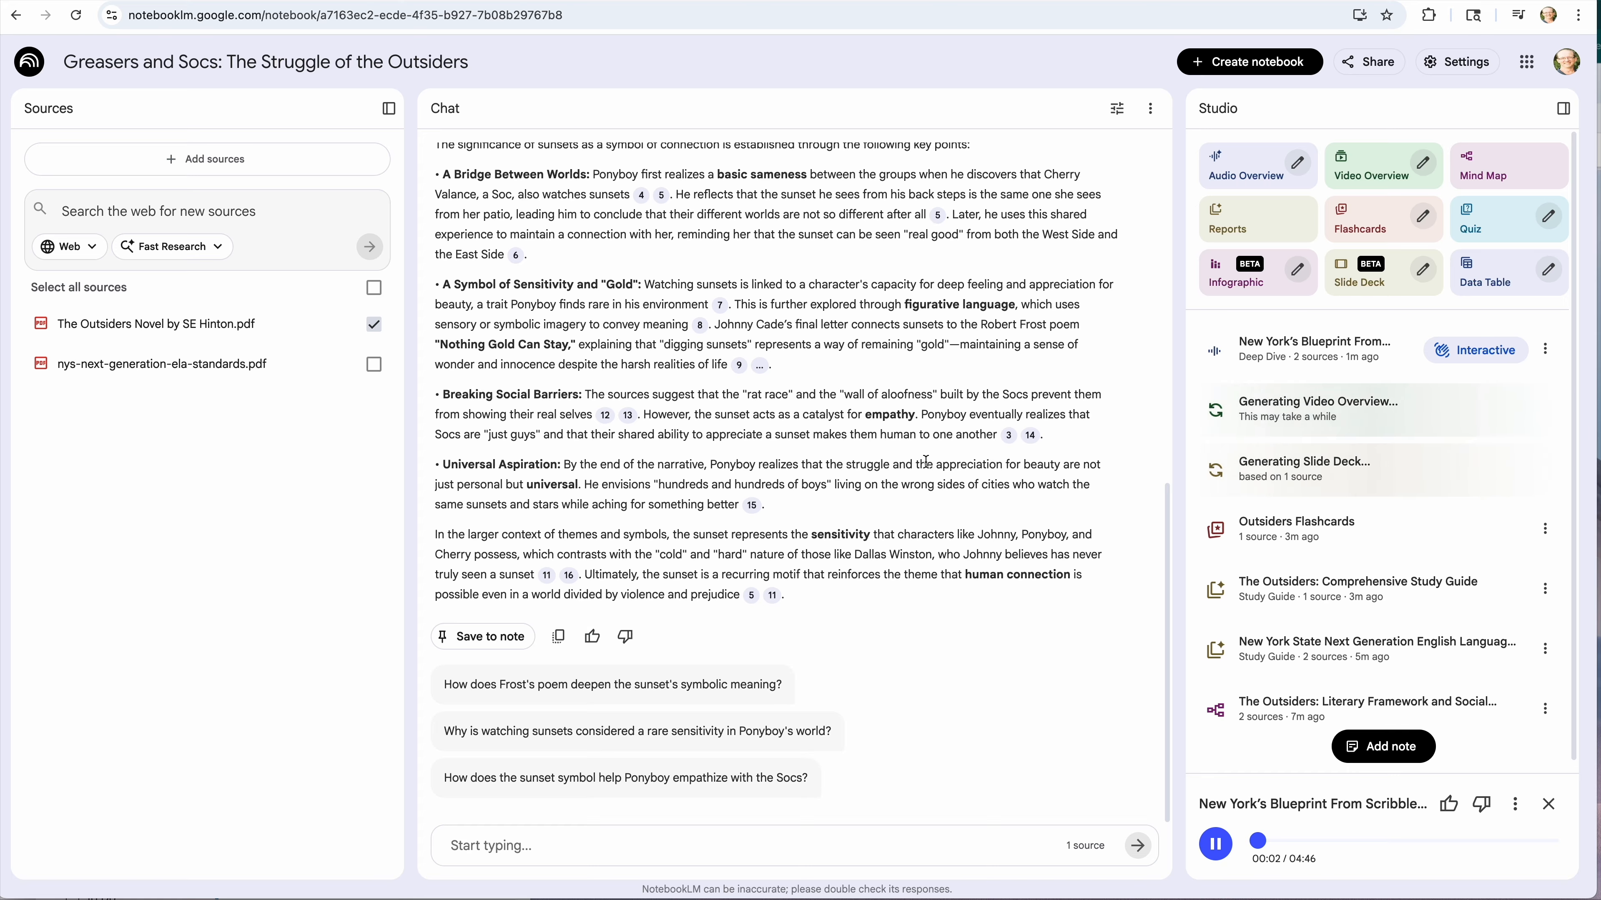
pyautogui.press('XF86AudioRaiseVolume')
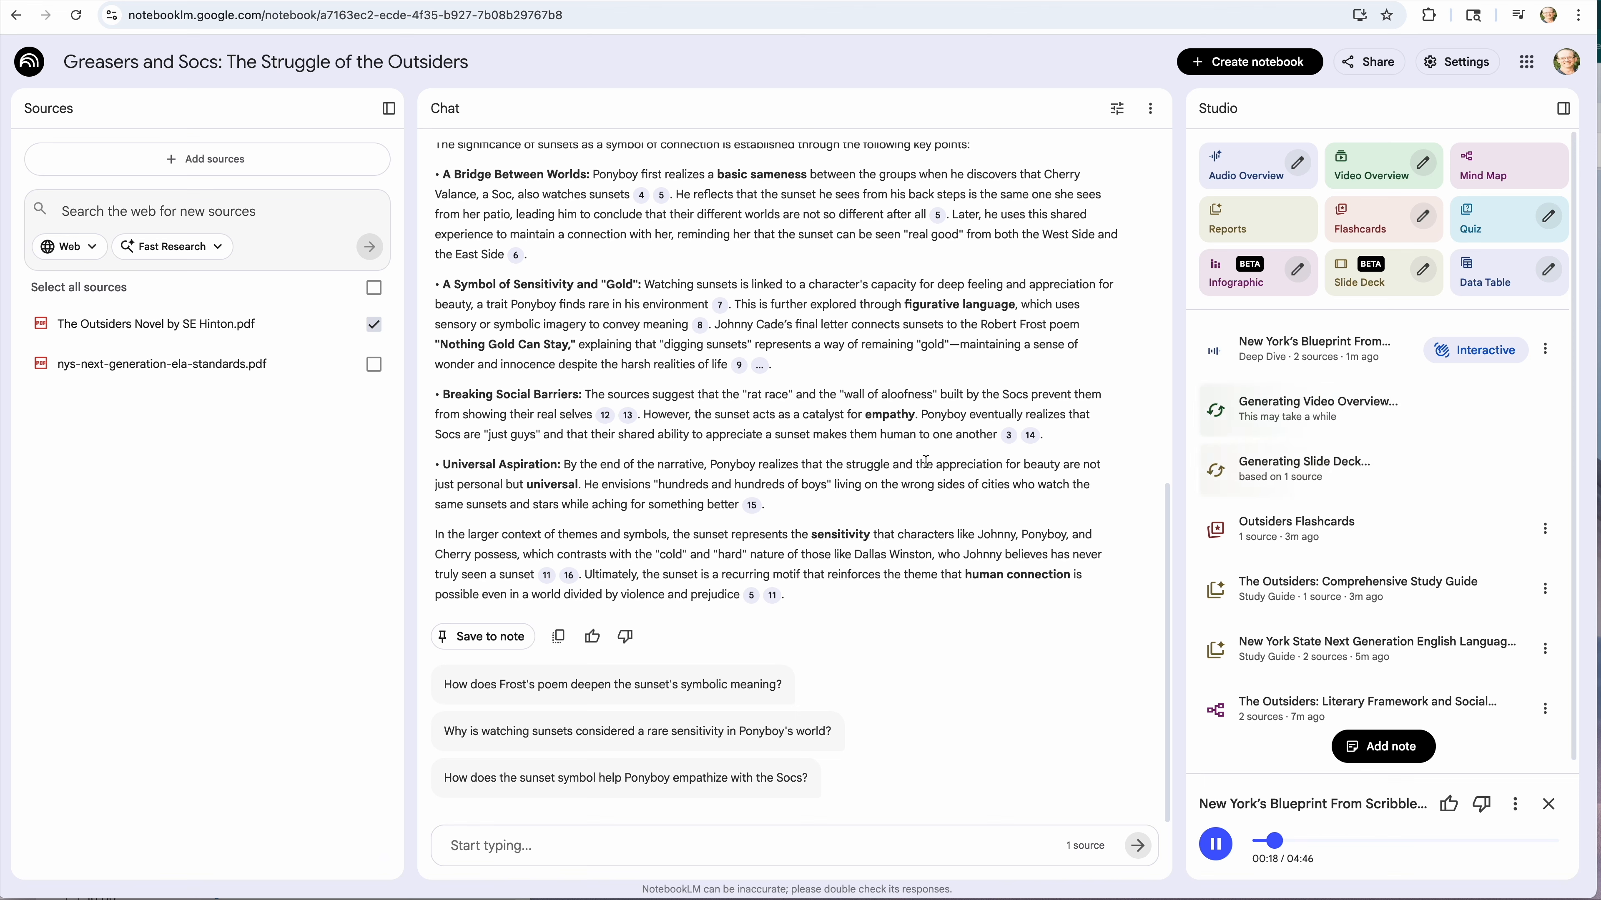
pyautogui.click(1297, 841)
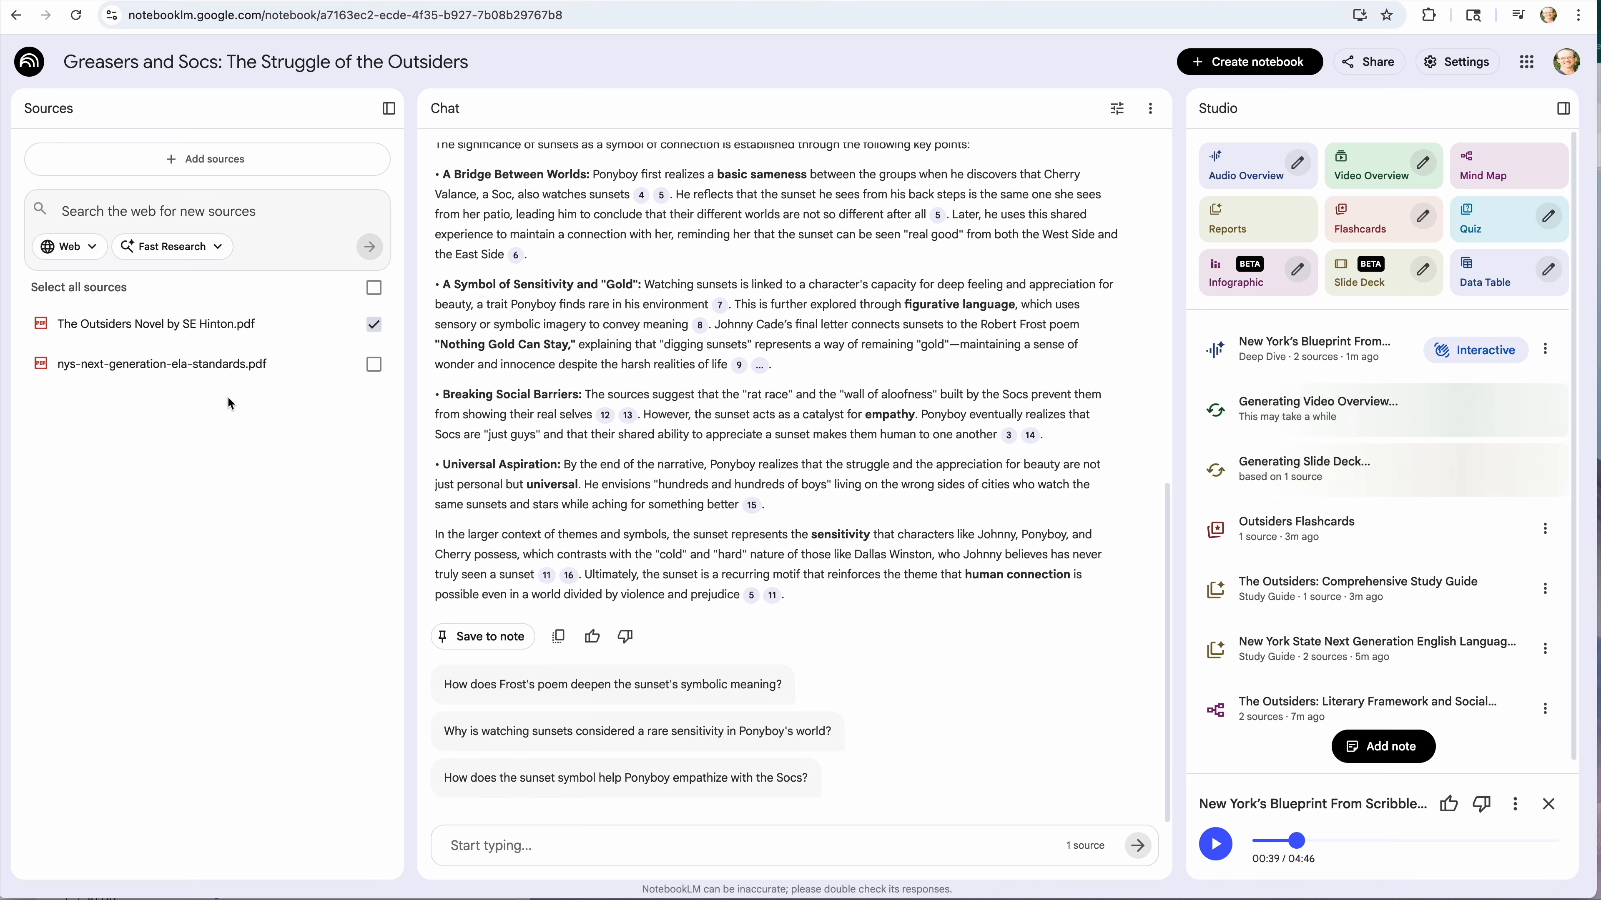
# Step: Generate another audio overview from the novel in the Brief format, in English
pyautogui.click(1299, 167)
pyautogui.click(643, 385)
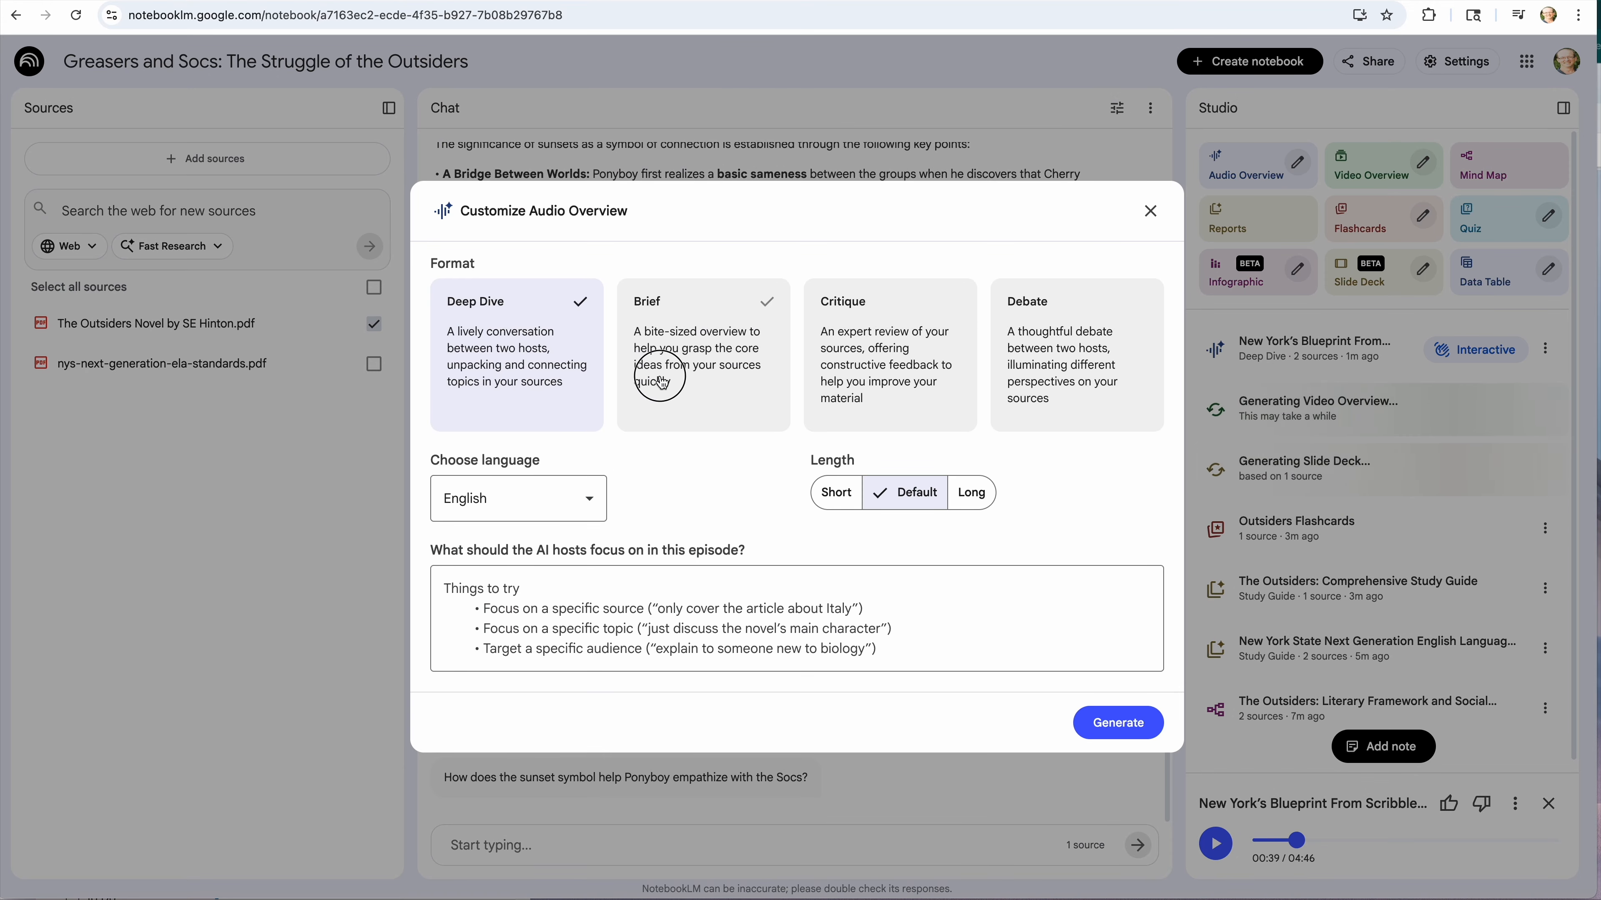
pyautogui.click(1119, 723)
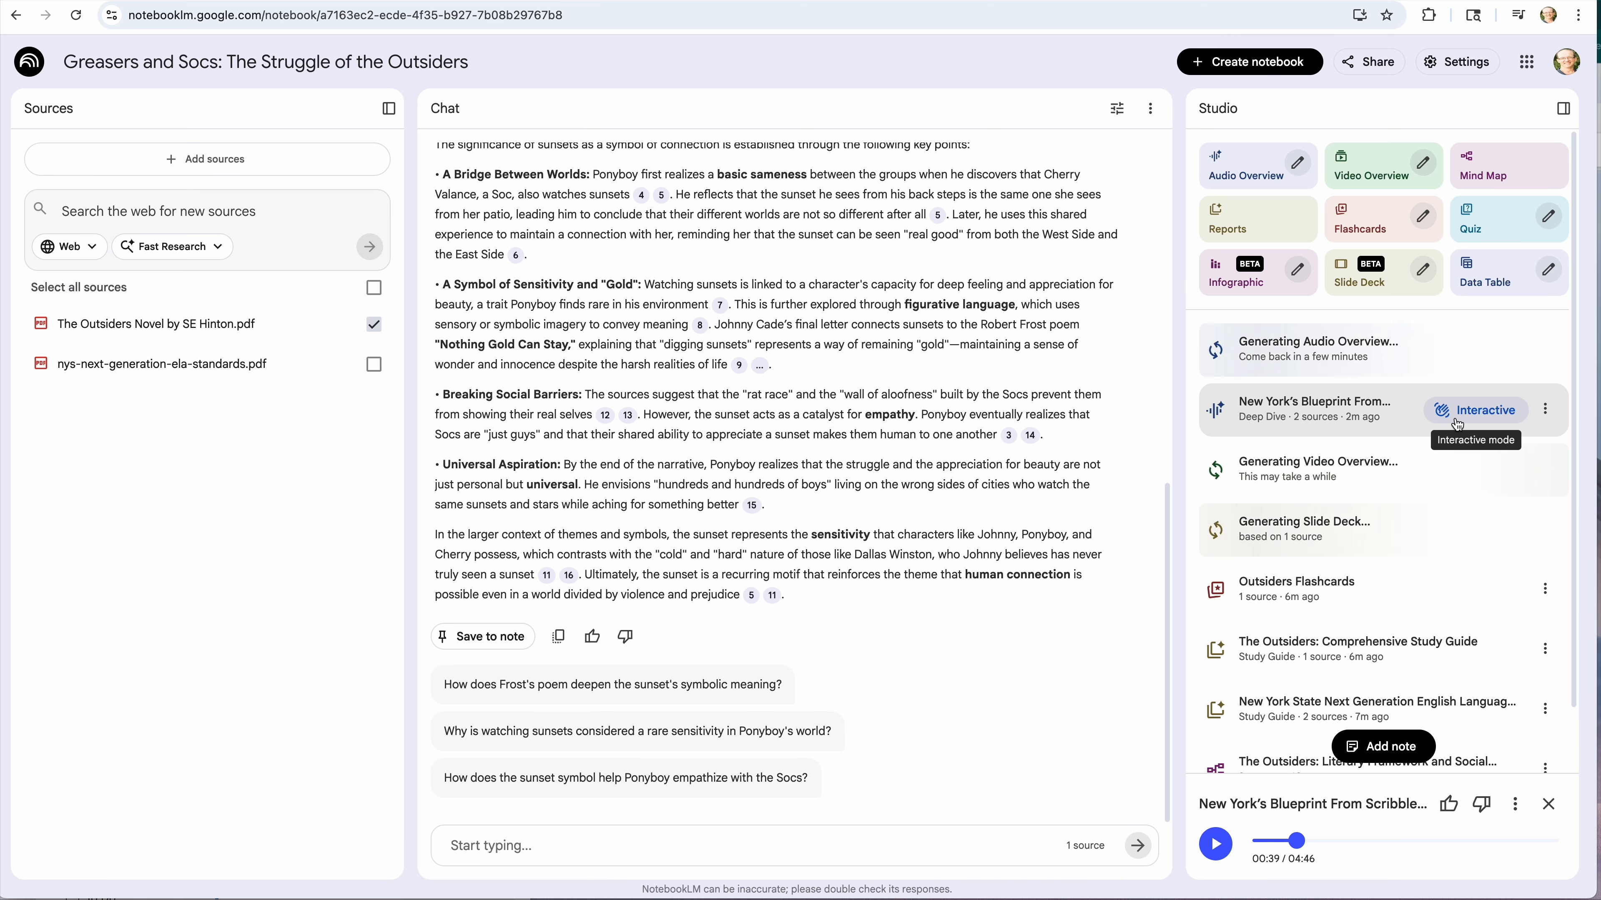
# Step: Try interactive mode on the New York's Blueprint audio overview, joining with microphone access allowed while visiting the site, and return to the Studio overview
pyautogui.click(1487, 415)
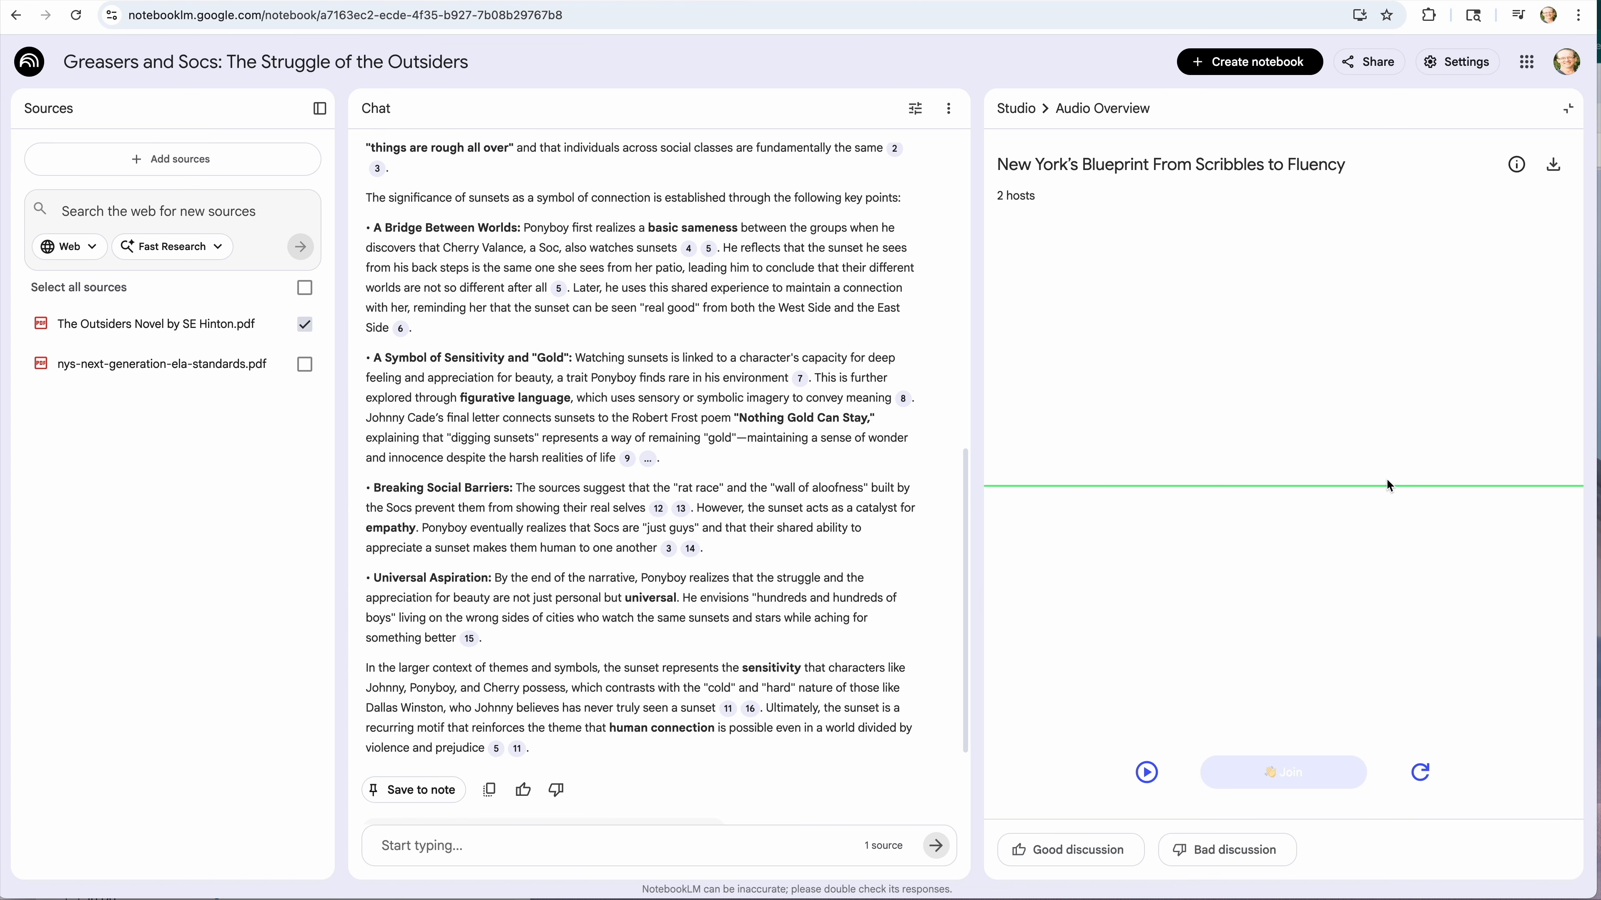
pyautogui.click(1149, 785)
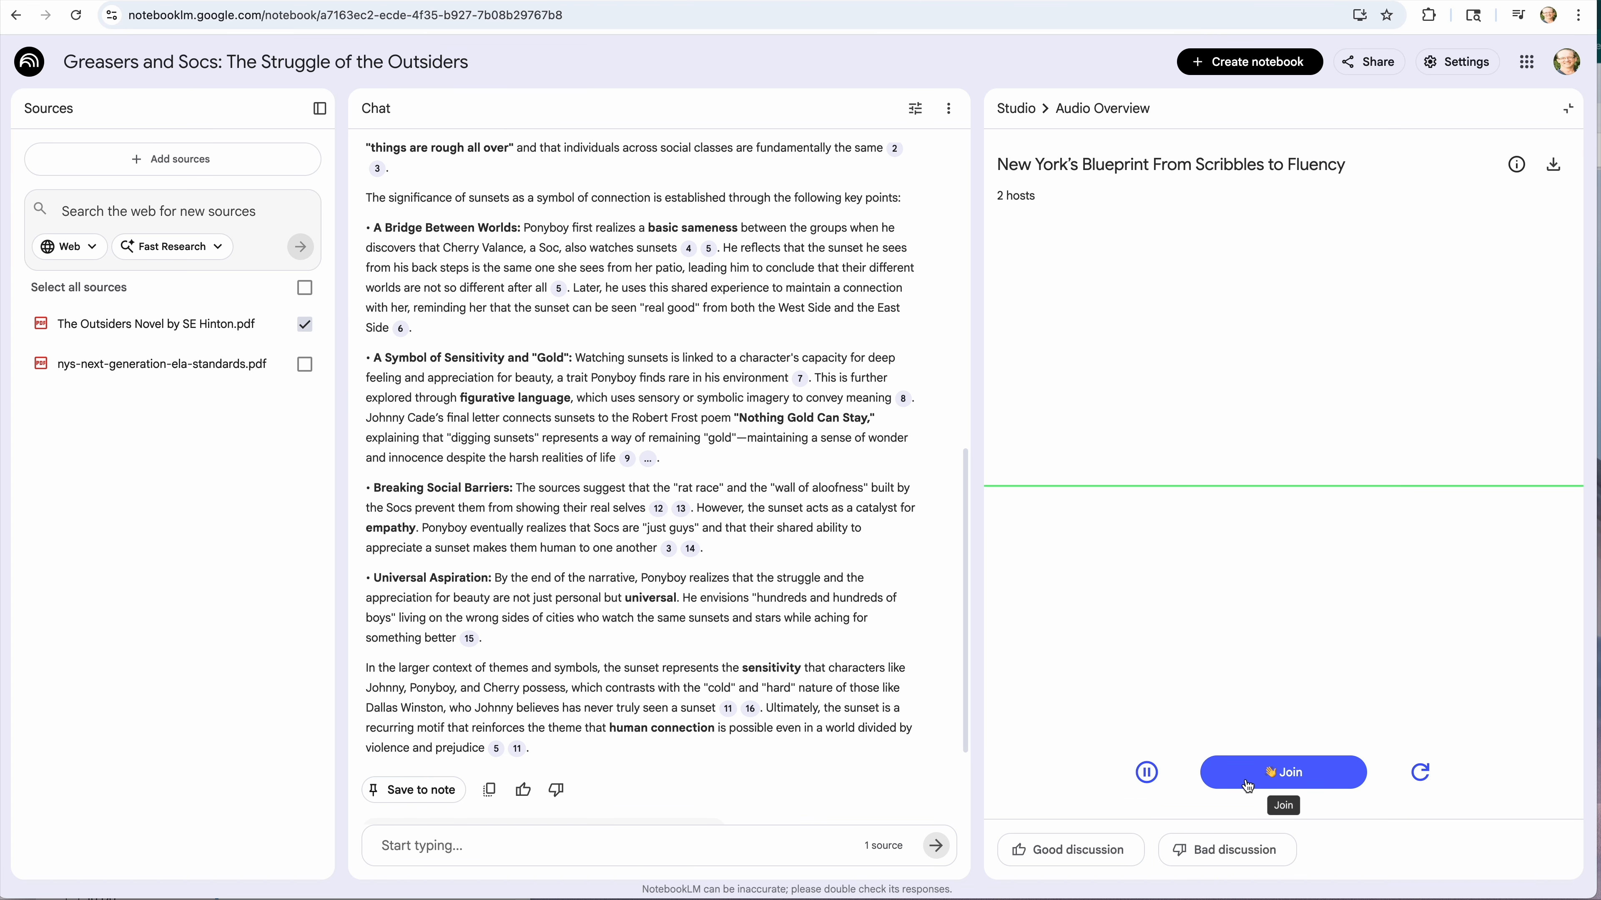
pyautogui.click(1269, 781)
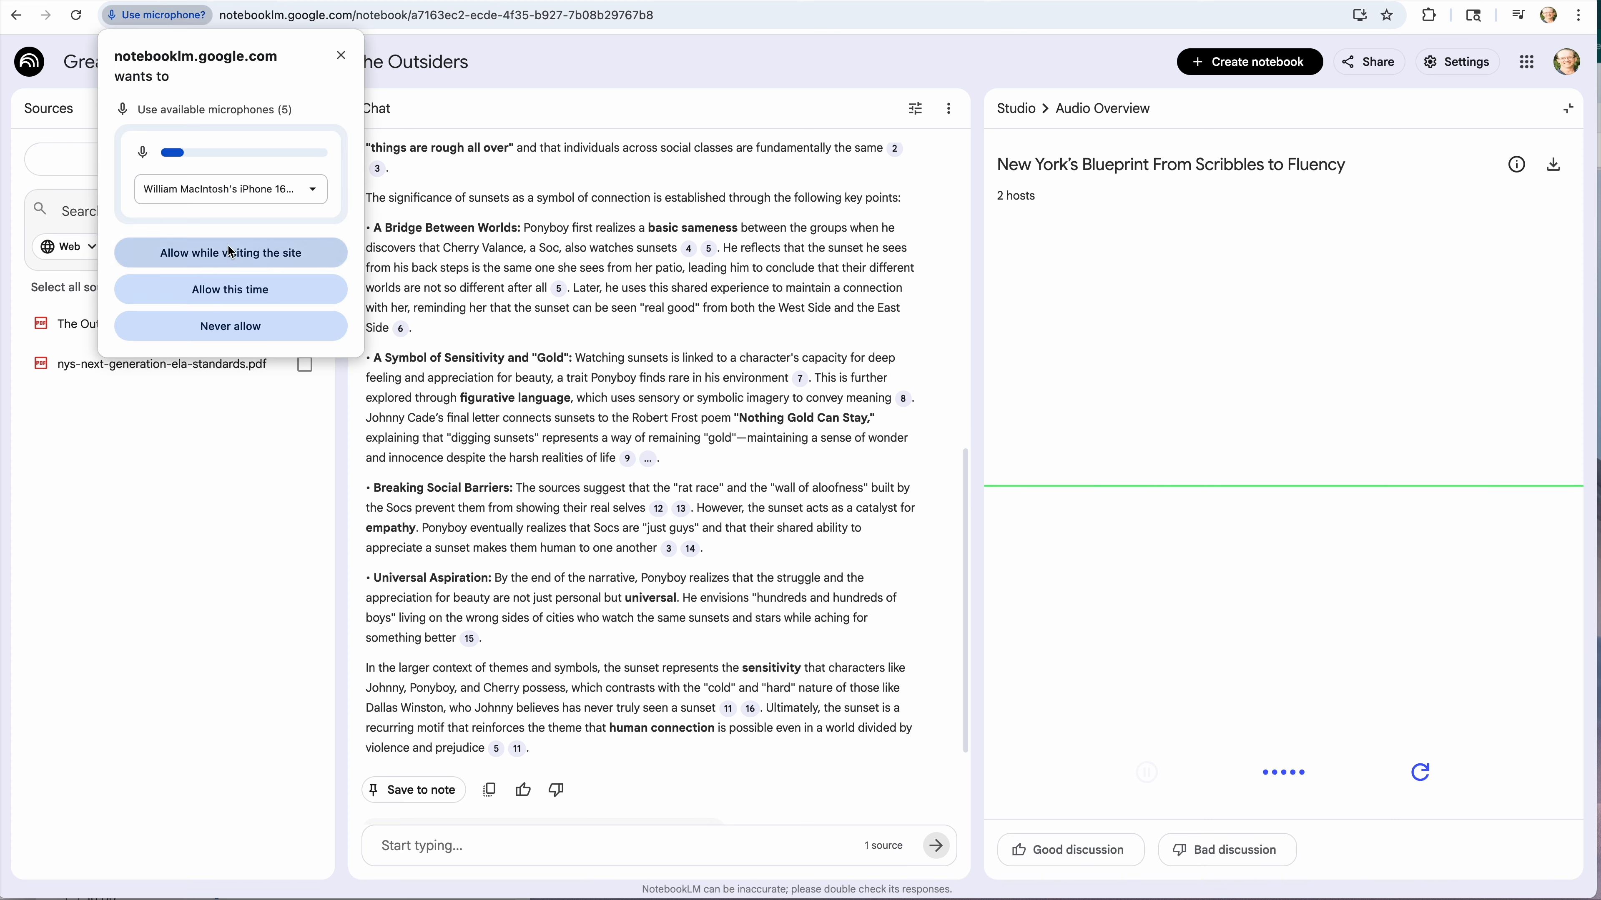
pyautogui.click(244, 259)
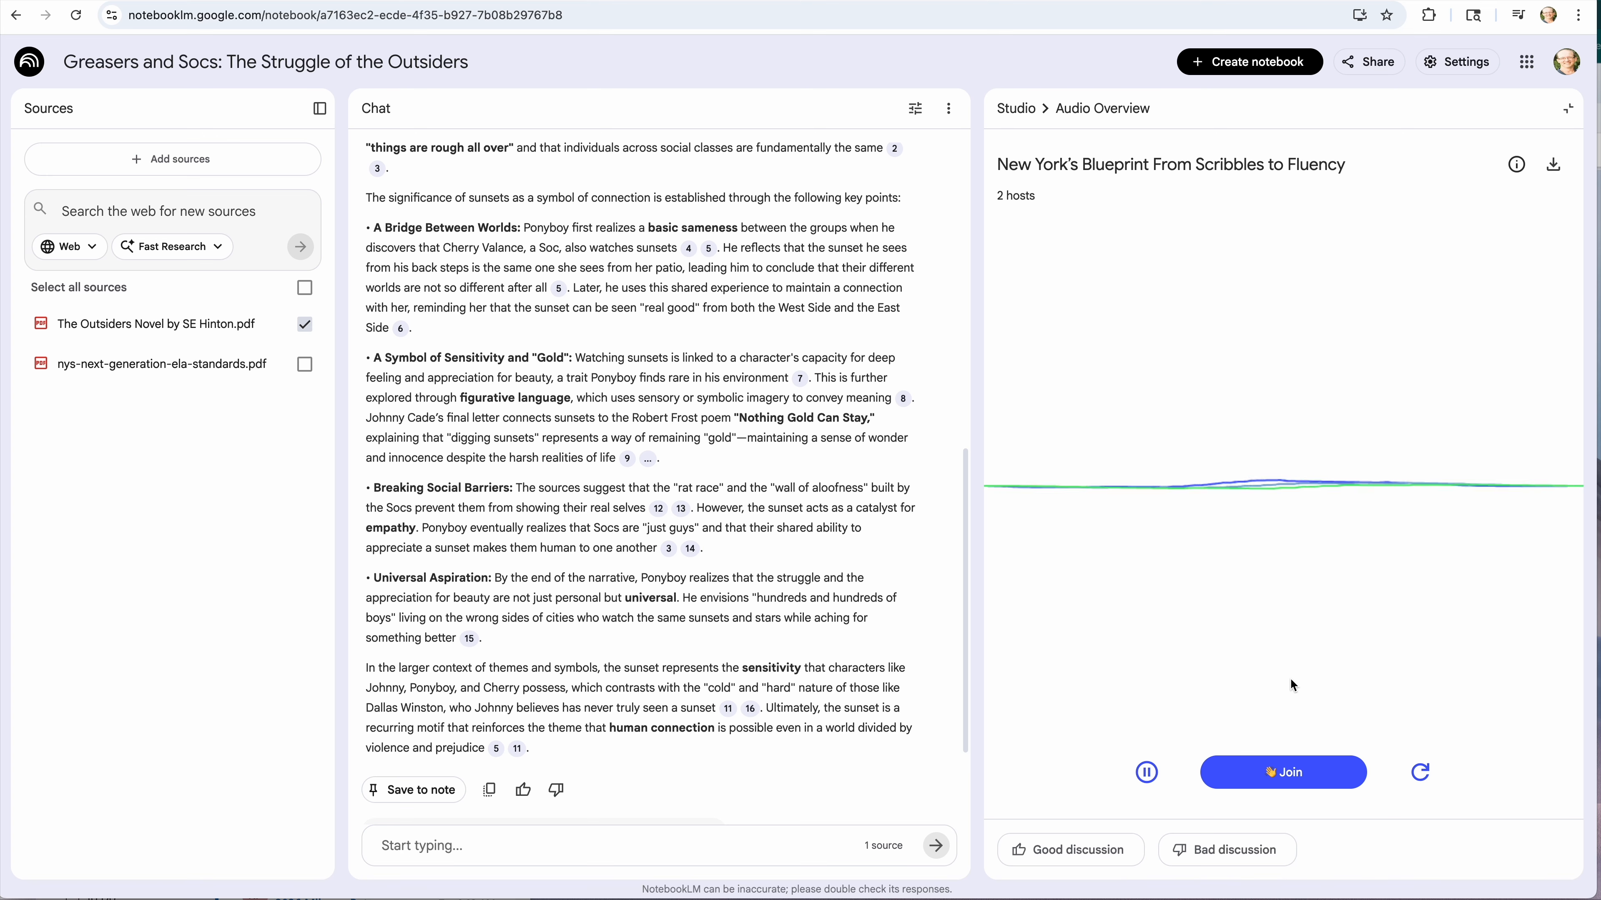
pyautogui.click(1147, 772)
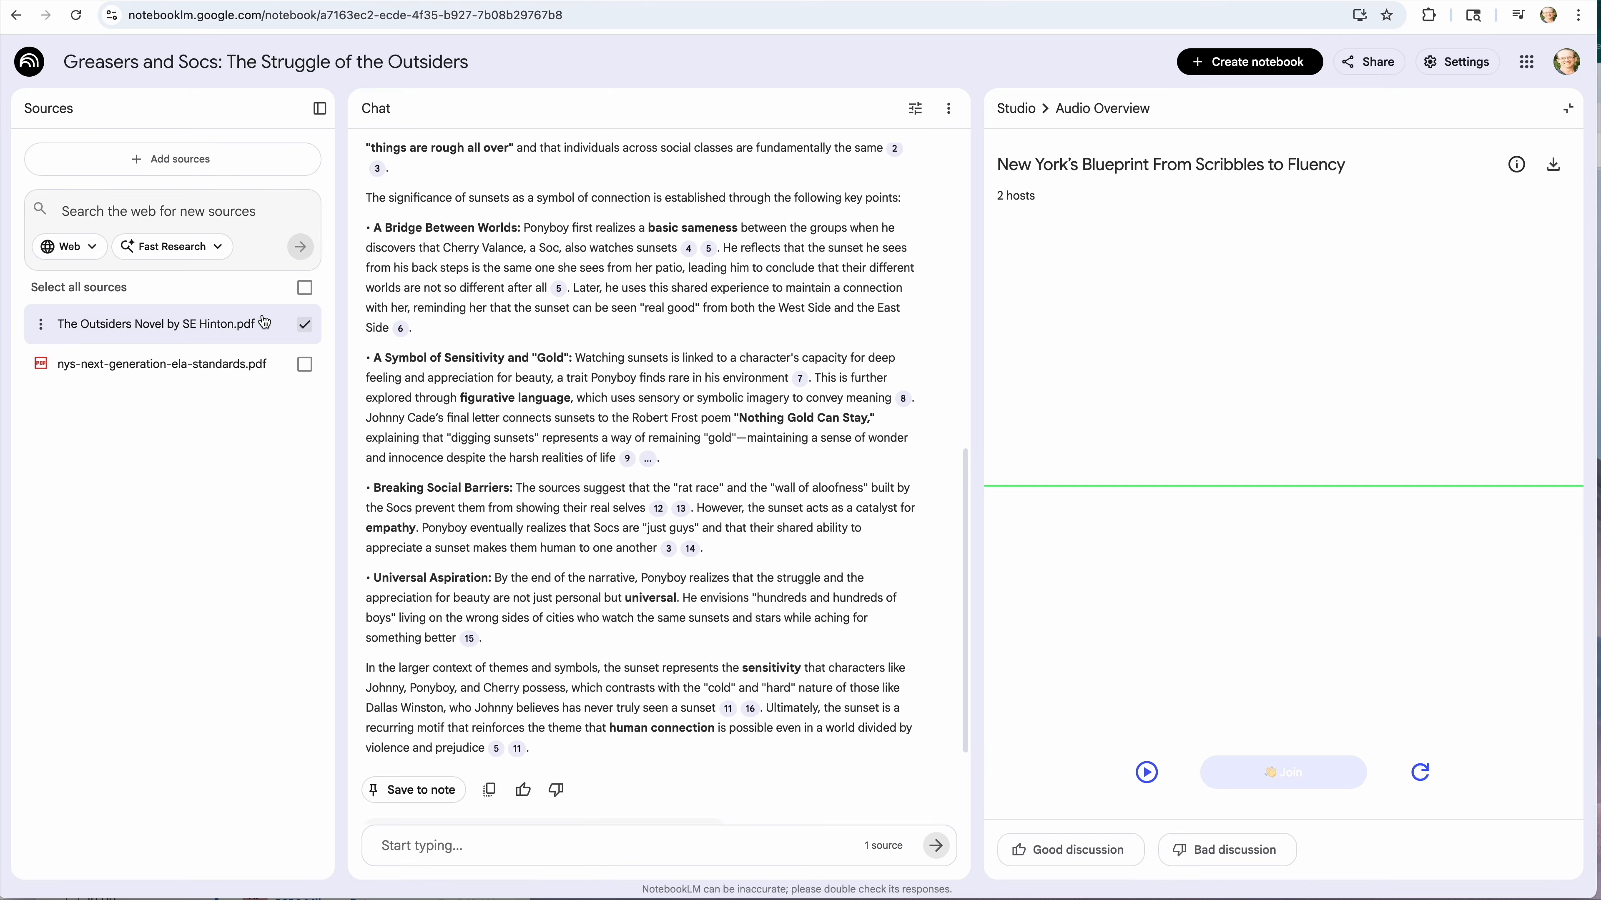
pyautogui.click(1014, 114)
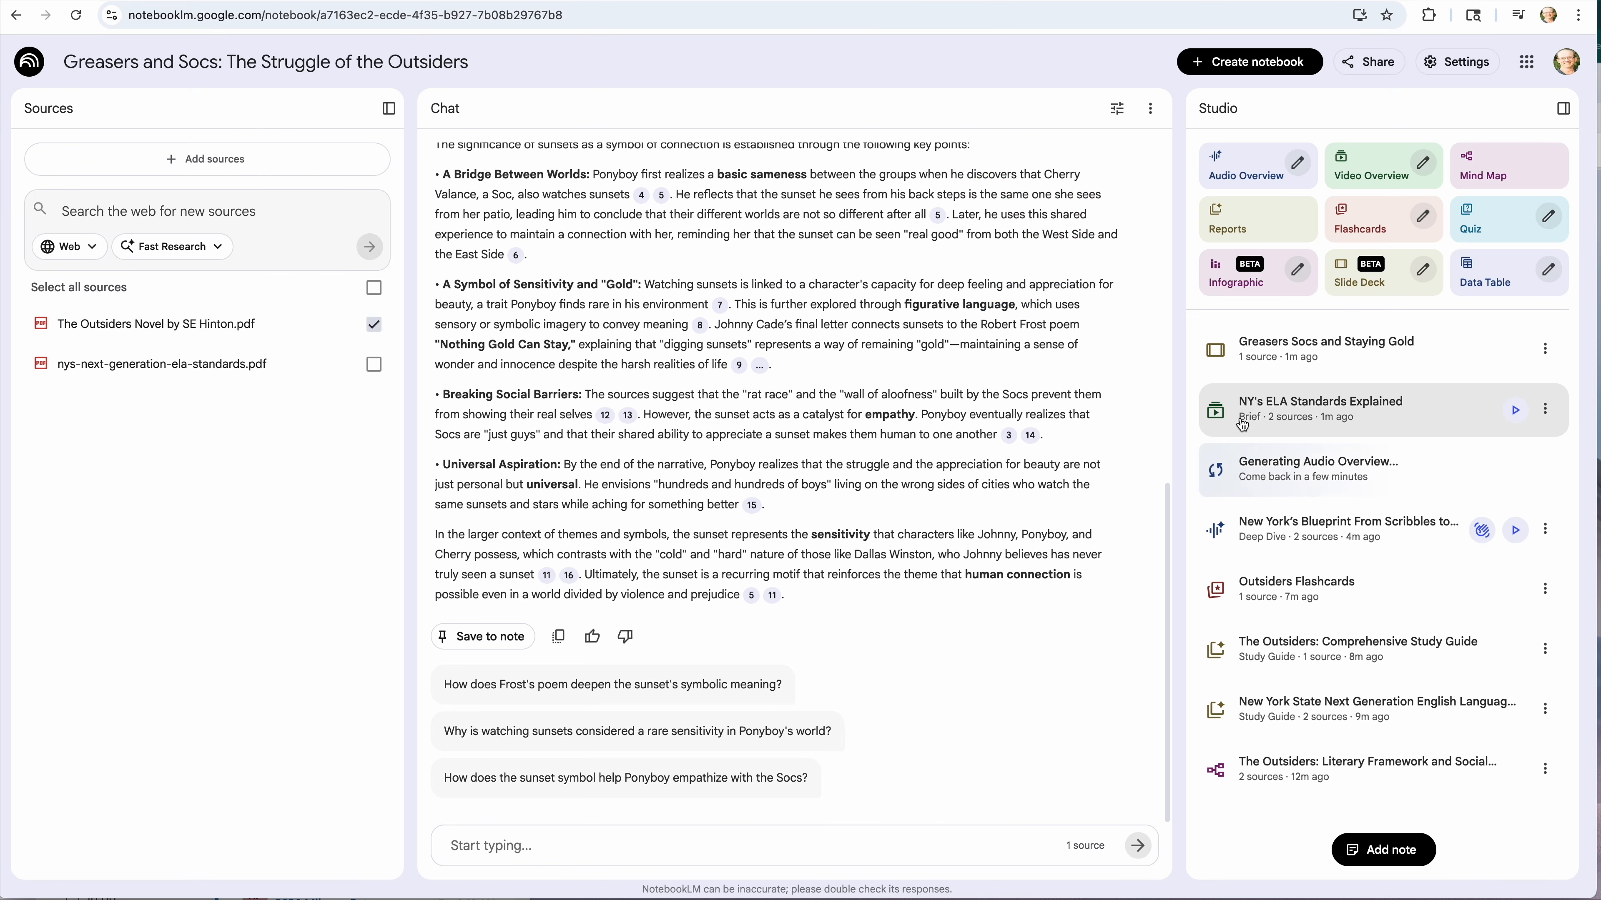
# Step: Open the Greasers Socs and Staying Gold slide deck, look through its slides, and download the deck
pyautogui.click(1279, 352)
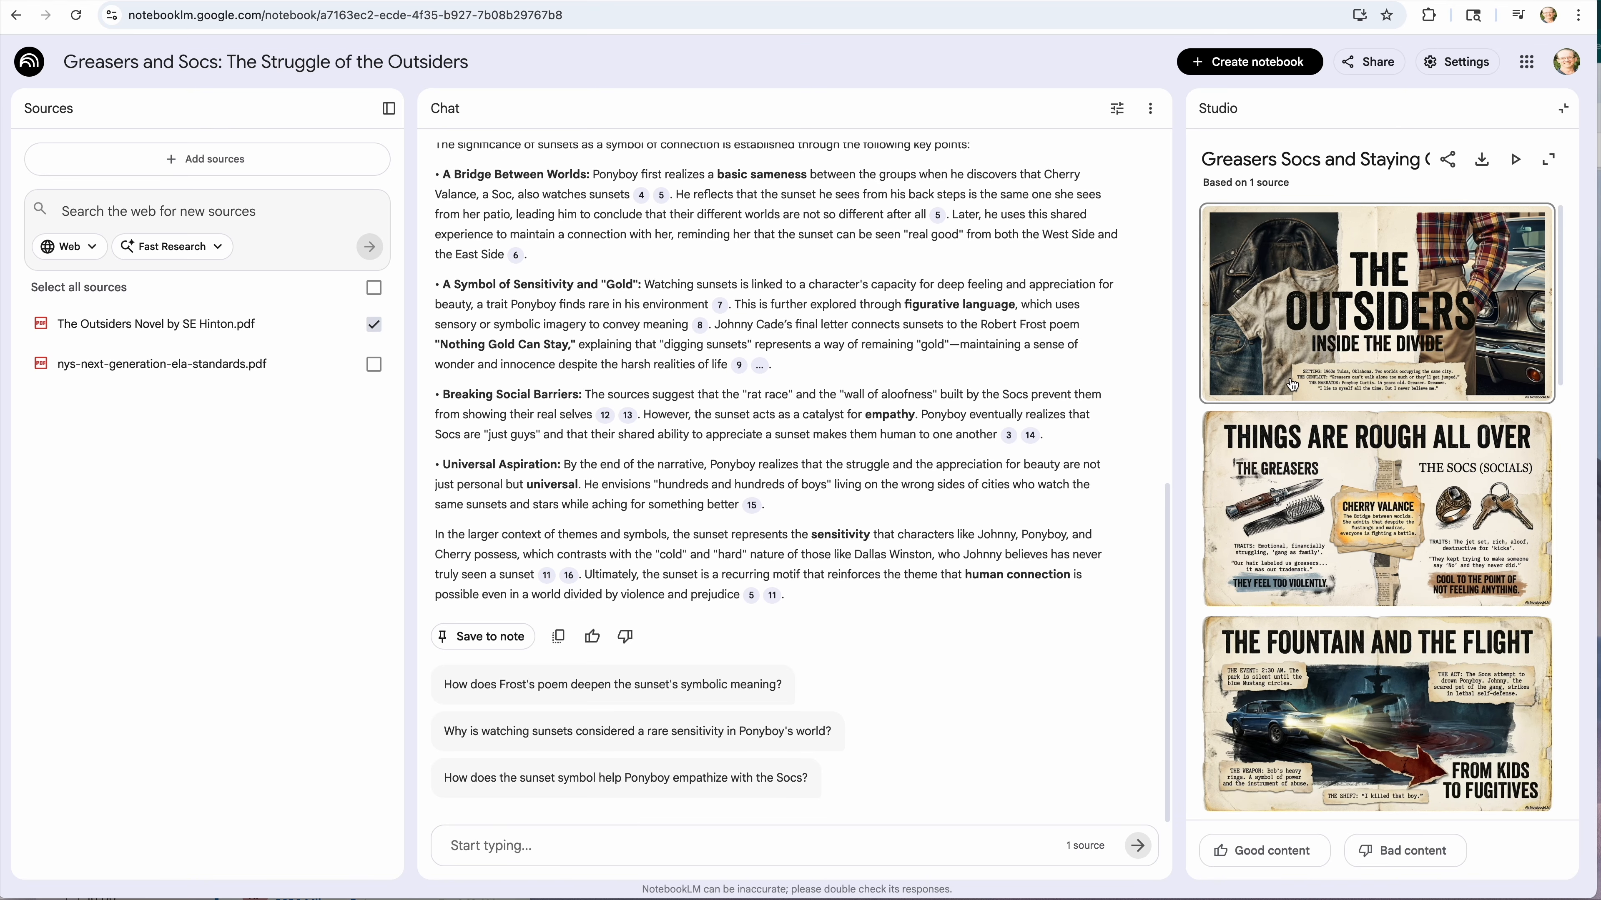
pyautogui.scroll(-14, 1292, 384)
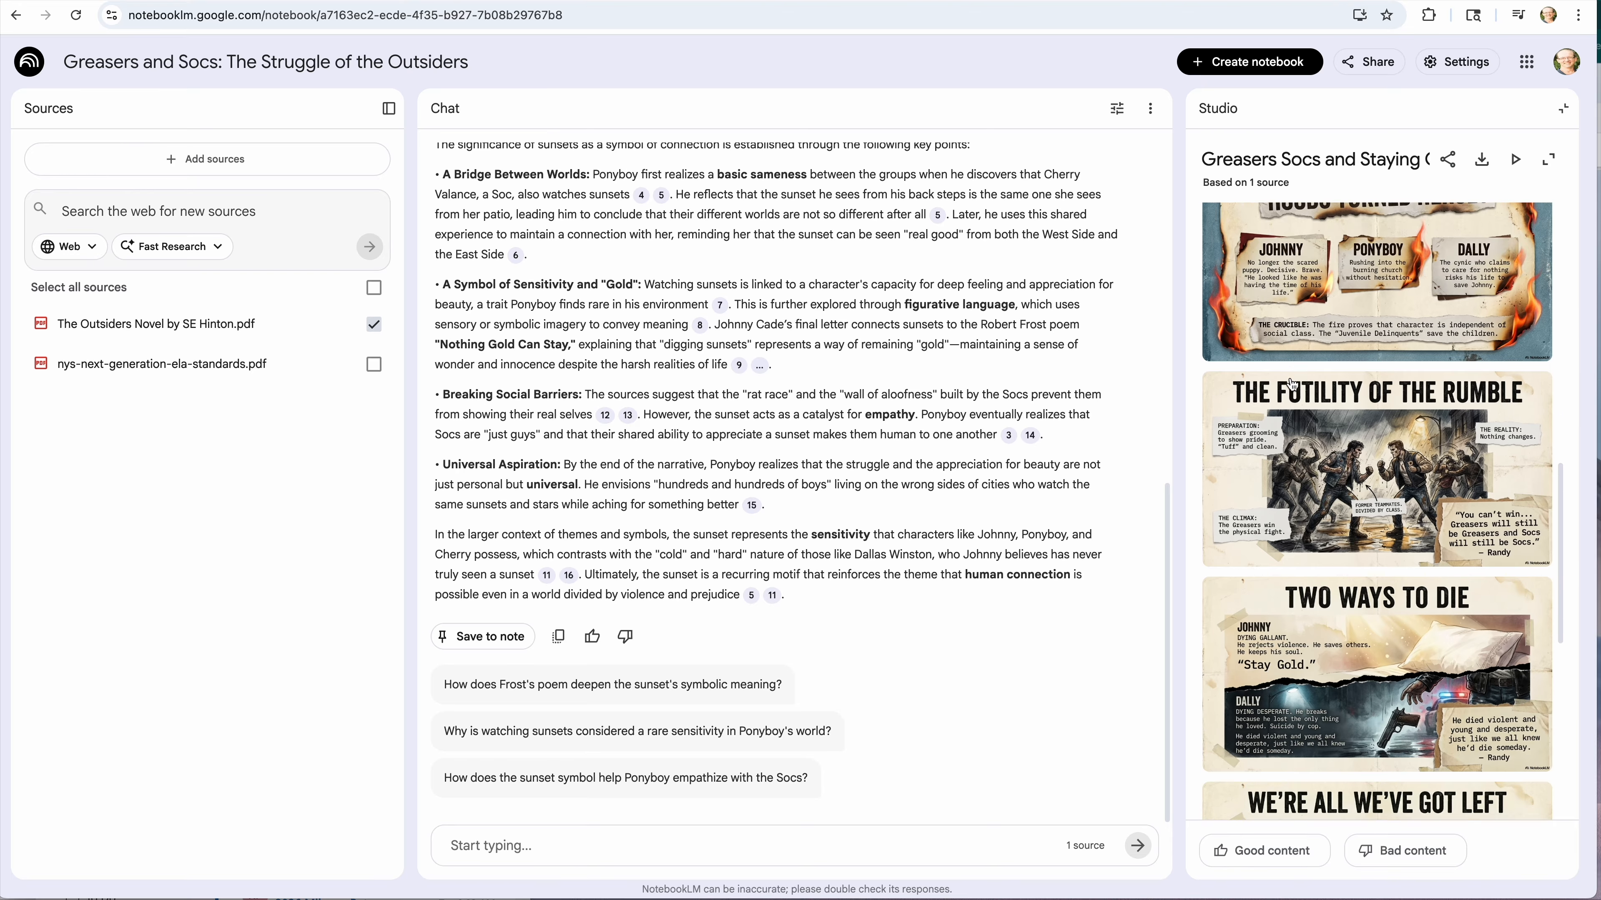
pyautogui.scroll(-10, 1291, 385)
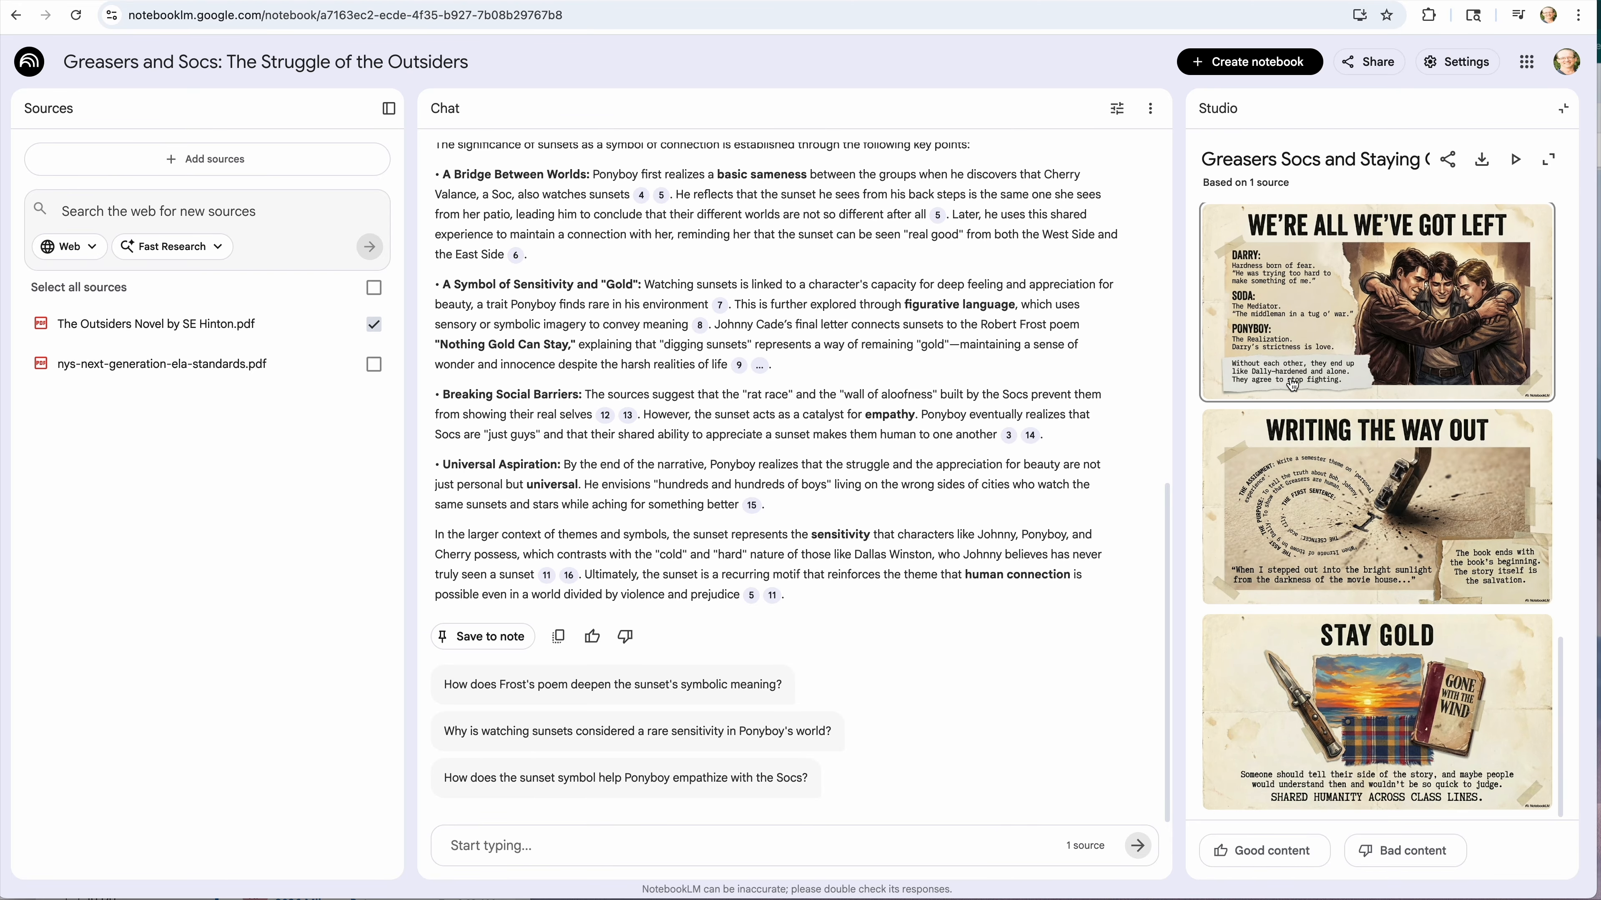
pyautogui.scroll(20, 1292, 385)
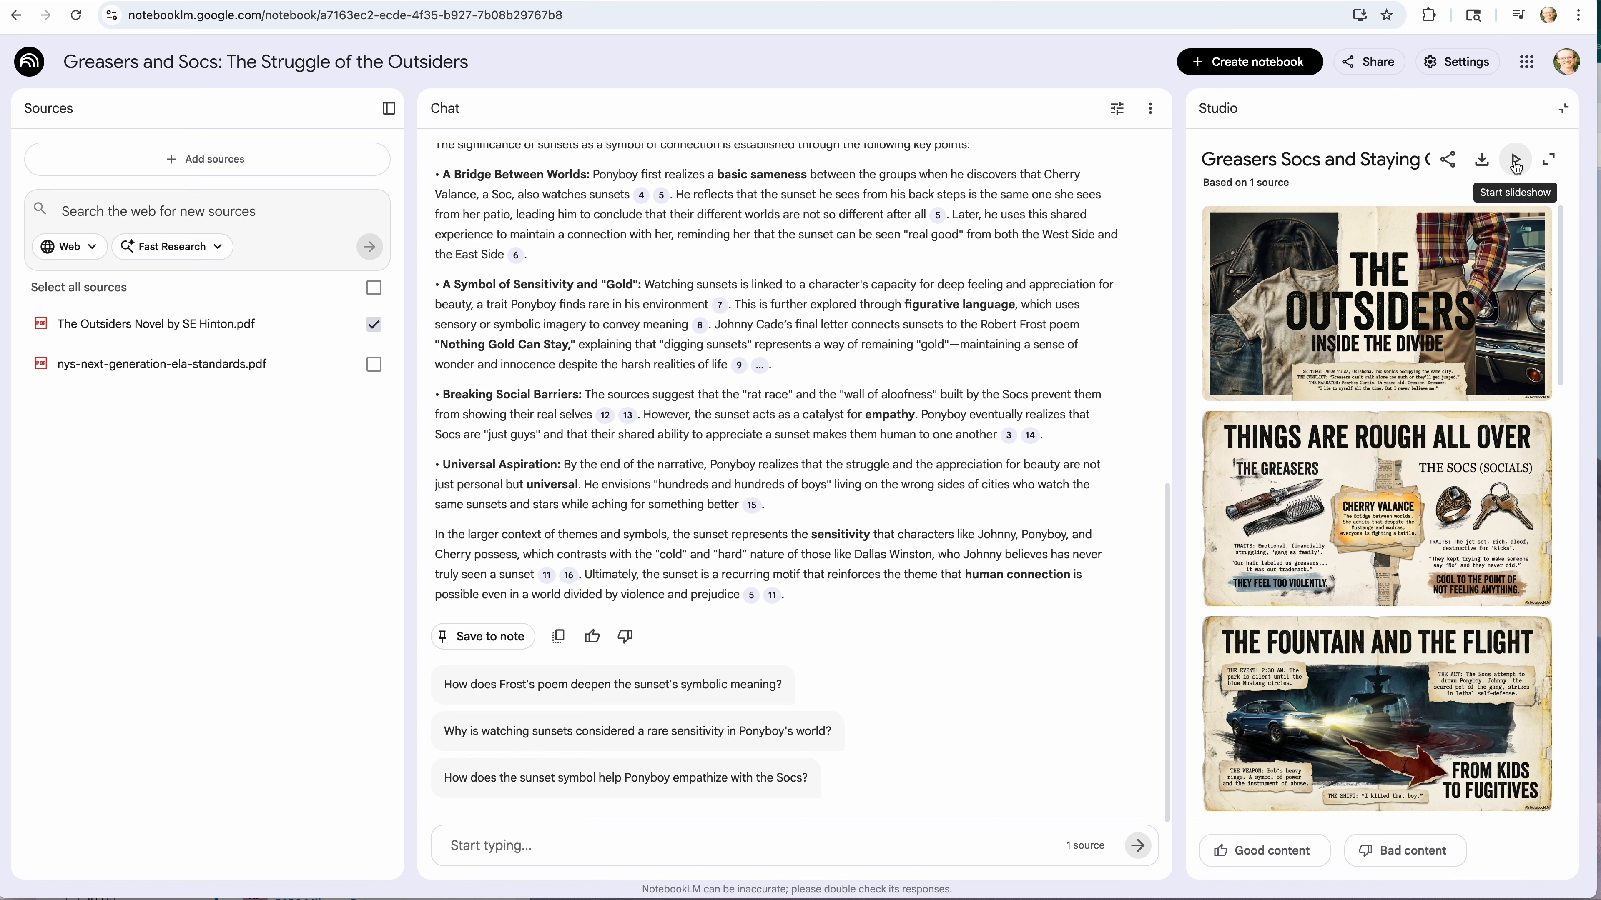
pyautogui.click(1483, 160)
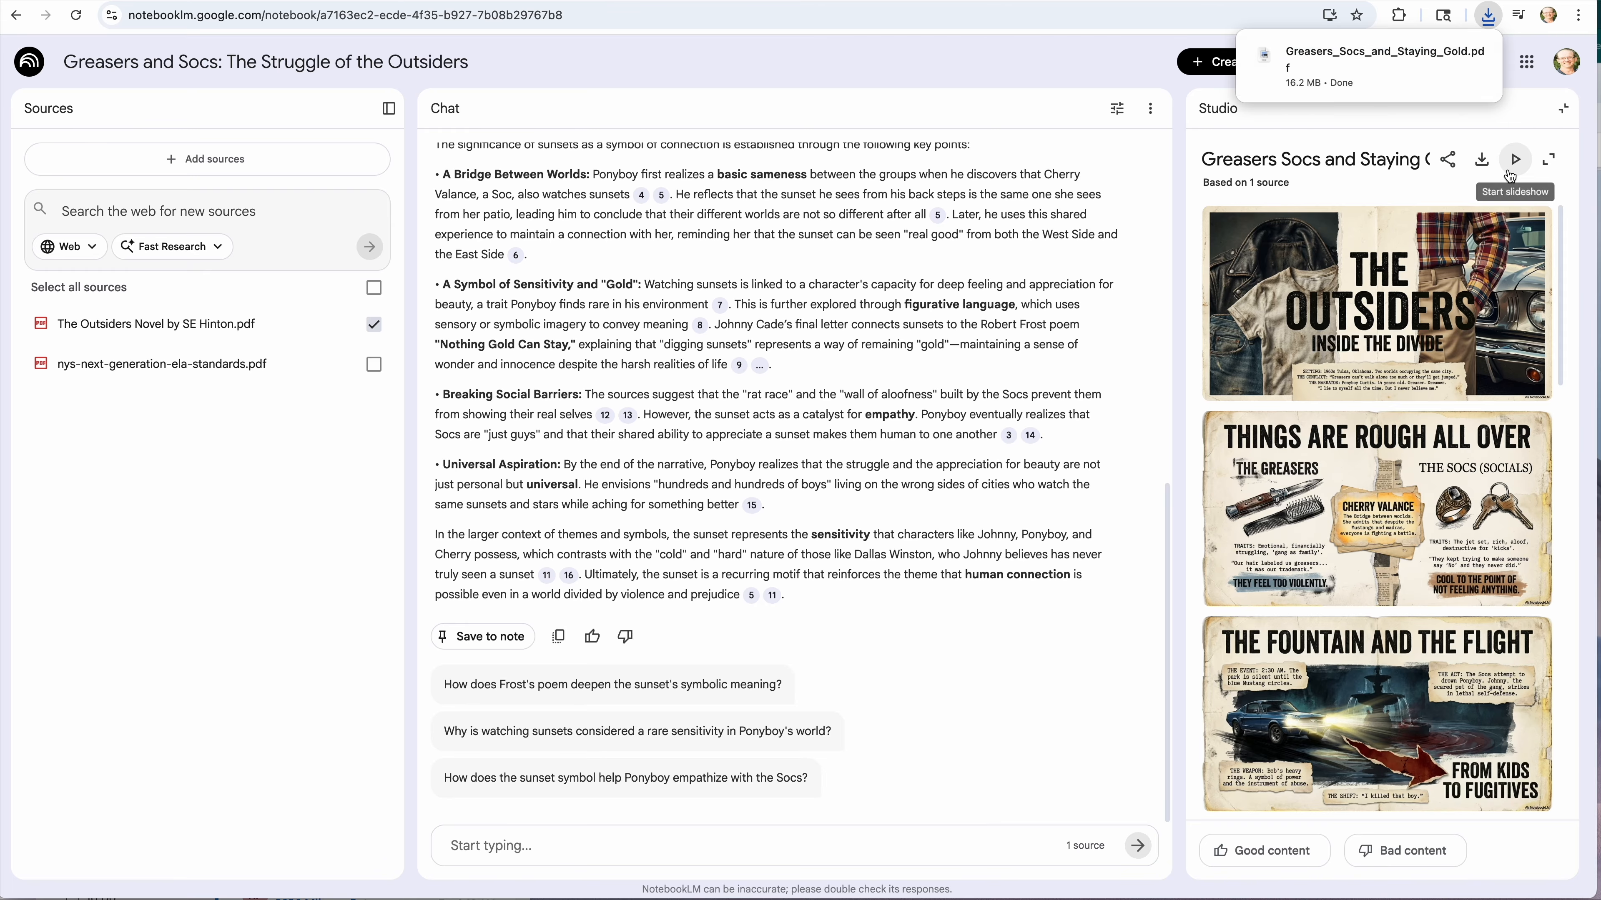
# Step: Present the slide deck as a full-screen slideshow through The Futility of the Rumble slide, and close the deck
pyautogui.click(1547, 161)
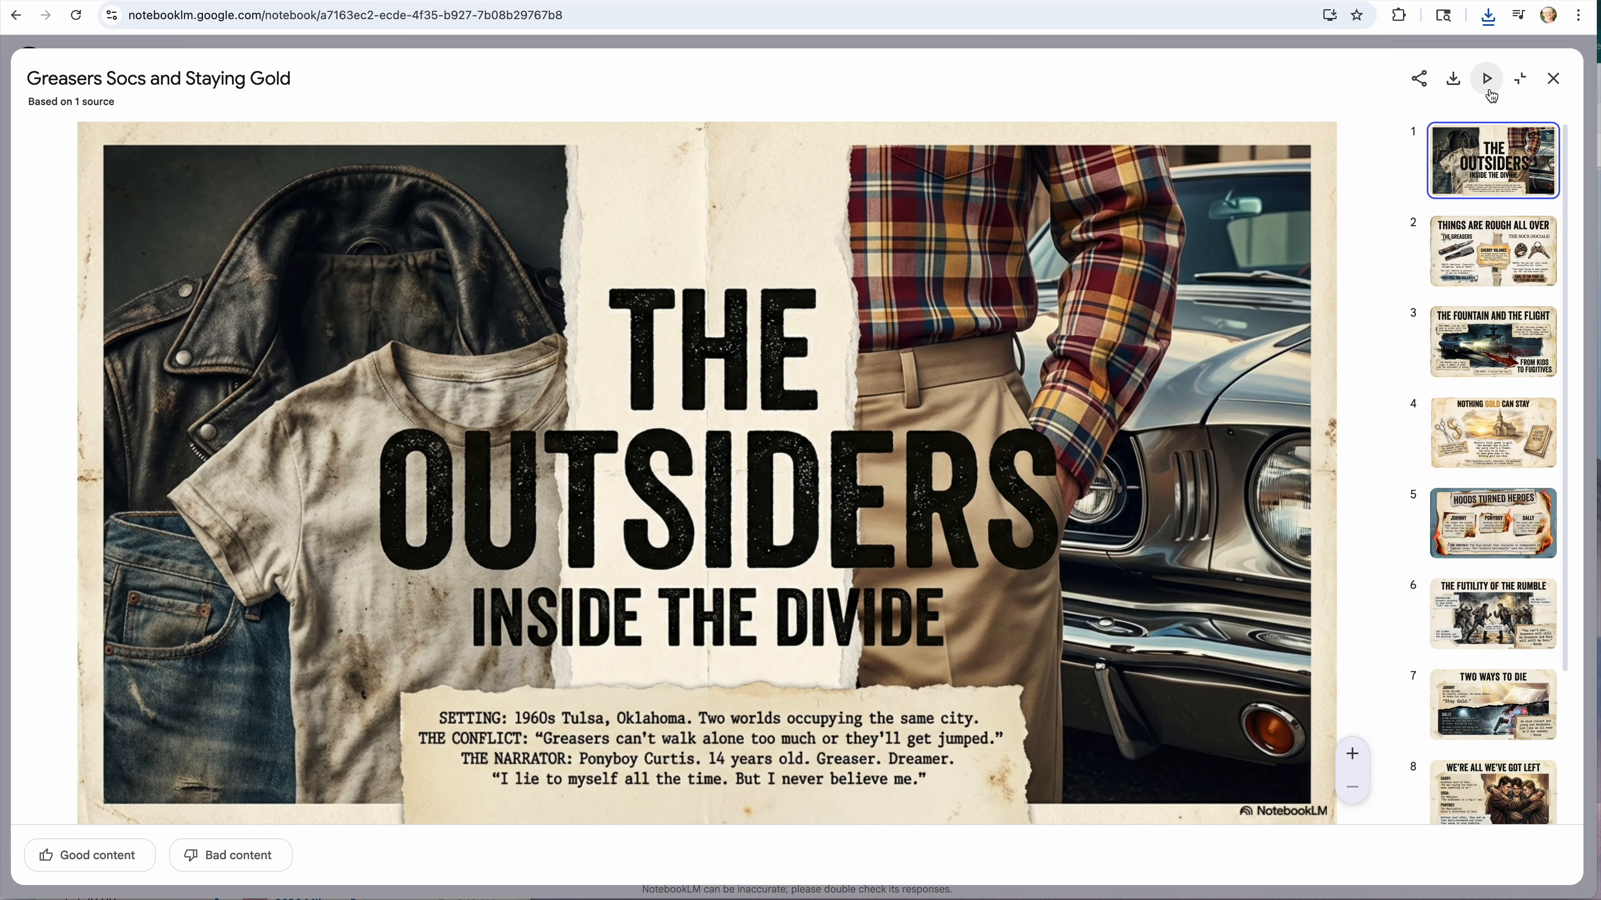
pyautogui.click(1486, 75)
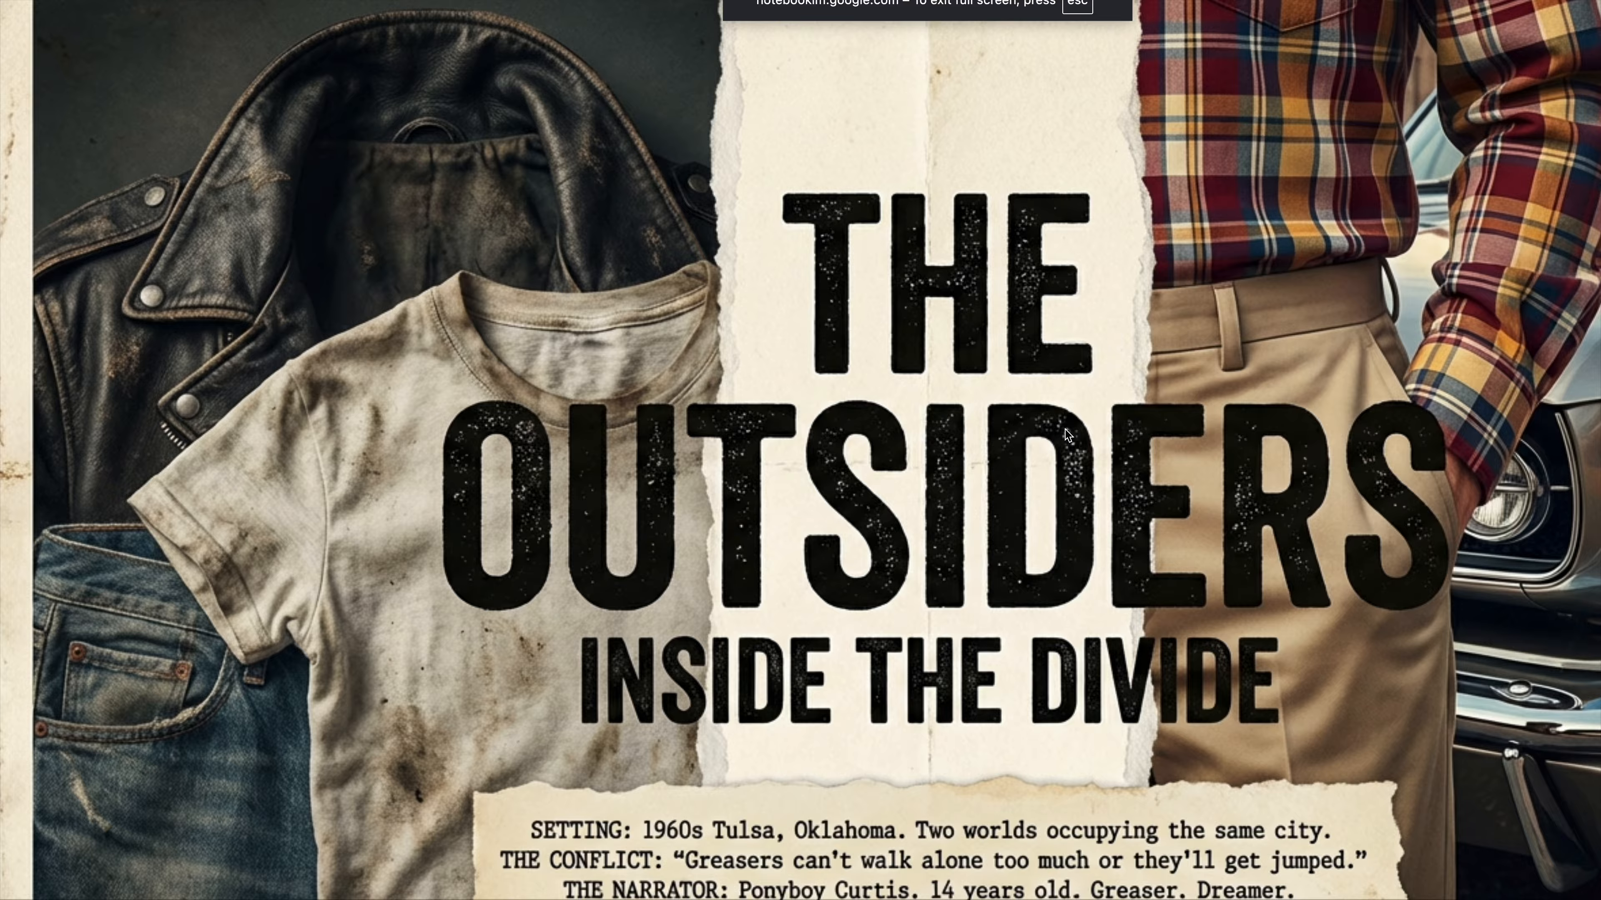
pyautogui.press('Right')
pyautogui.press('Right')
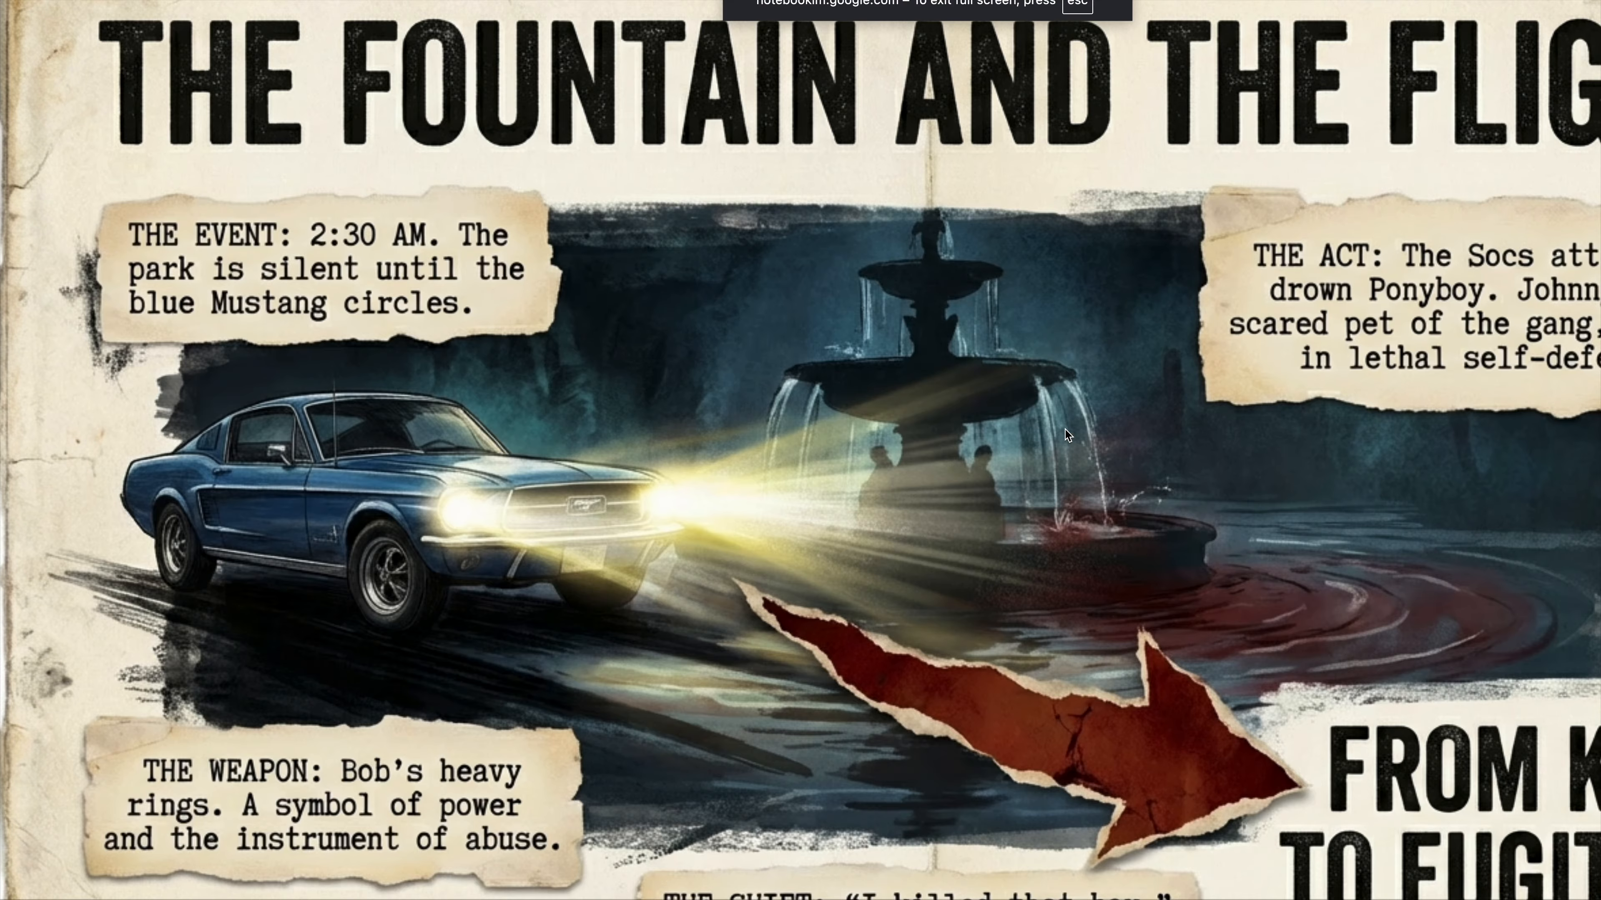
pyautogui.press('Right')
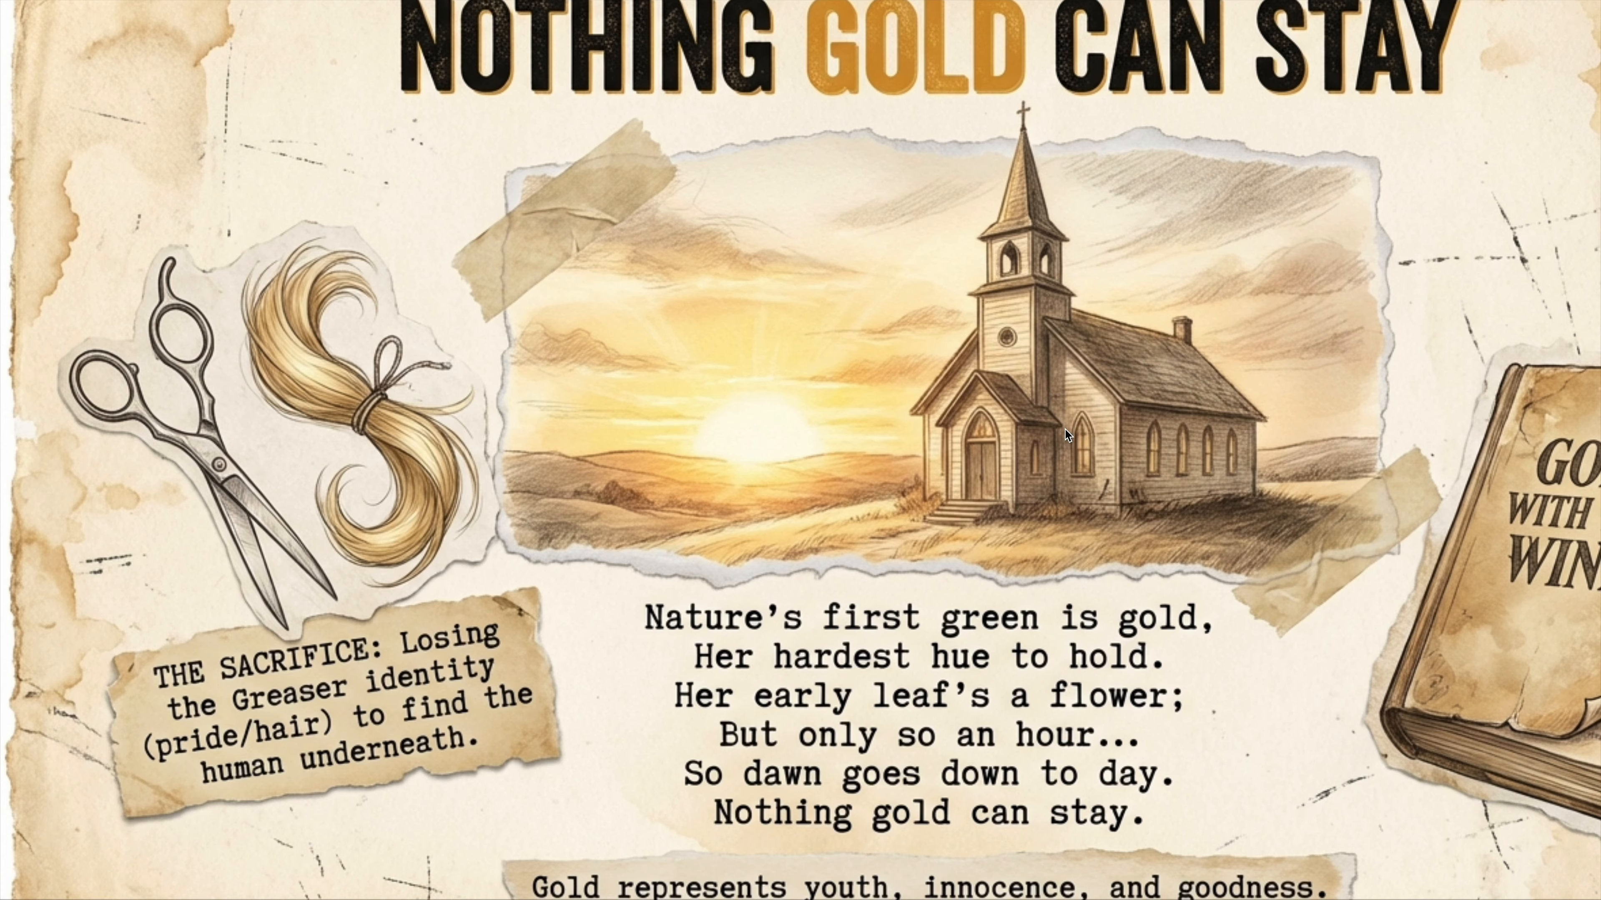
pyautogui.press('Right')
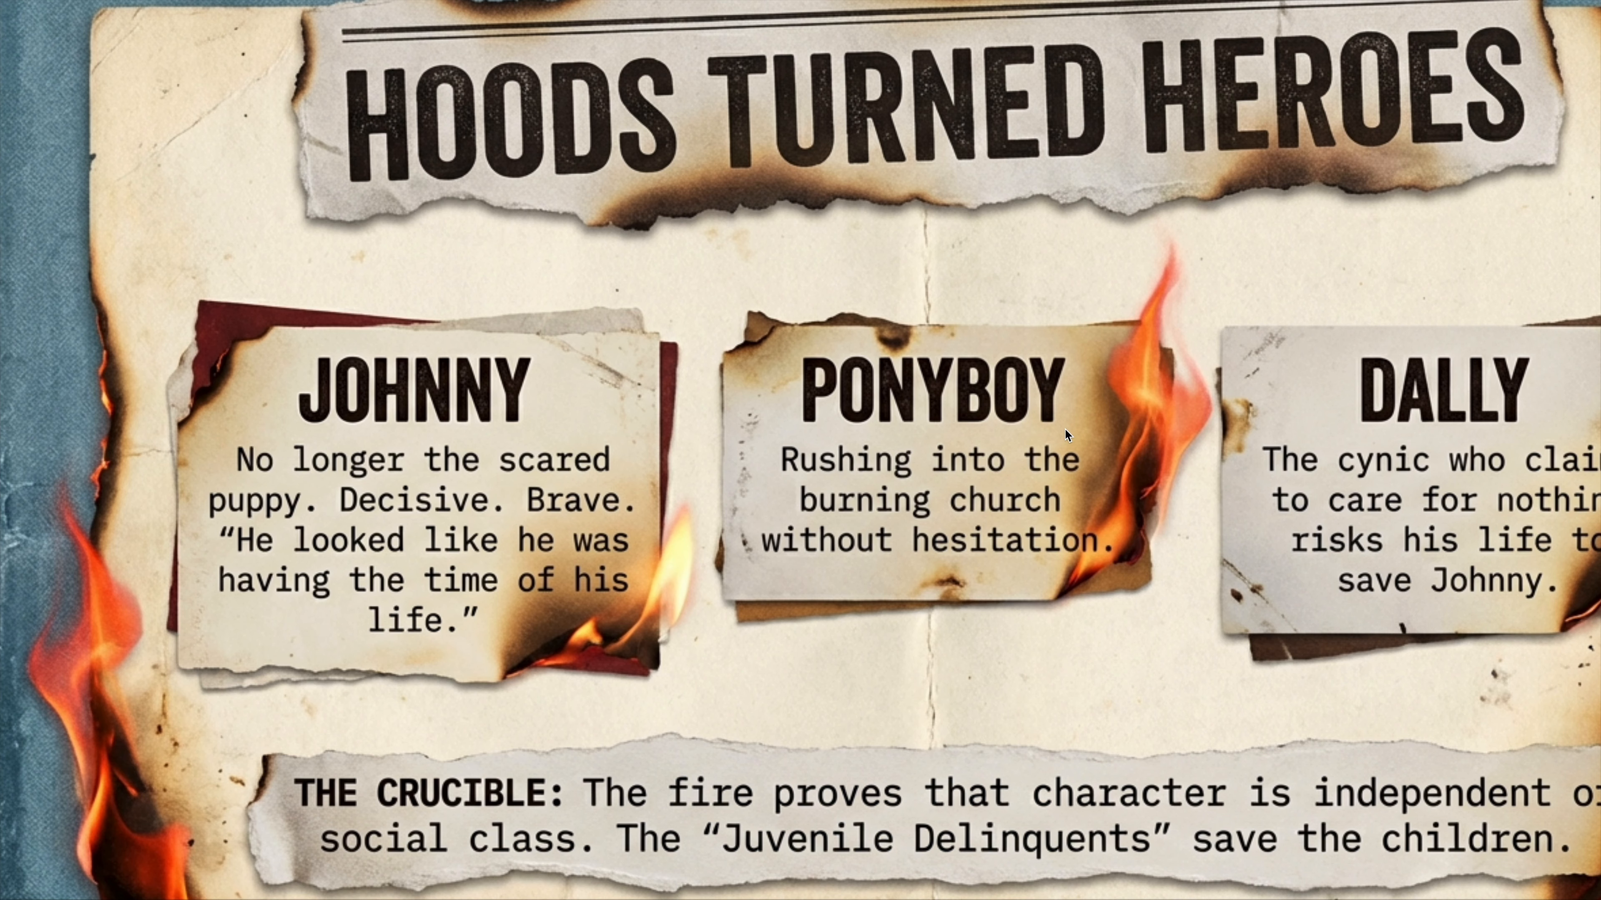
pyautogui.press('Right')
pyautogui.press('Escape')
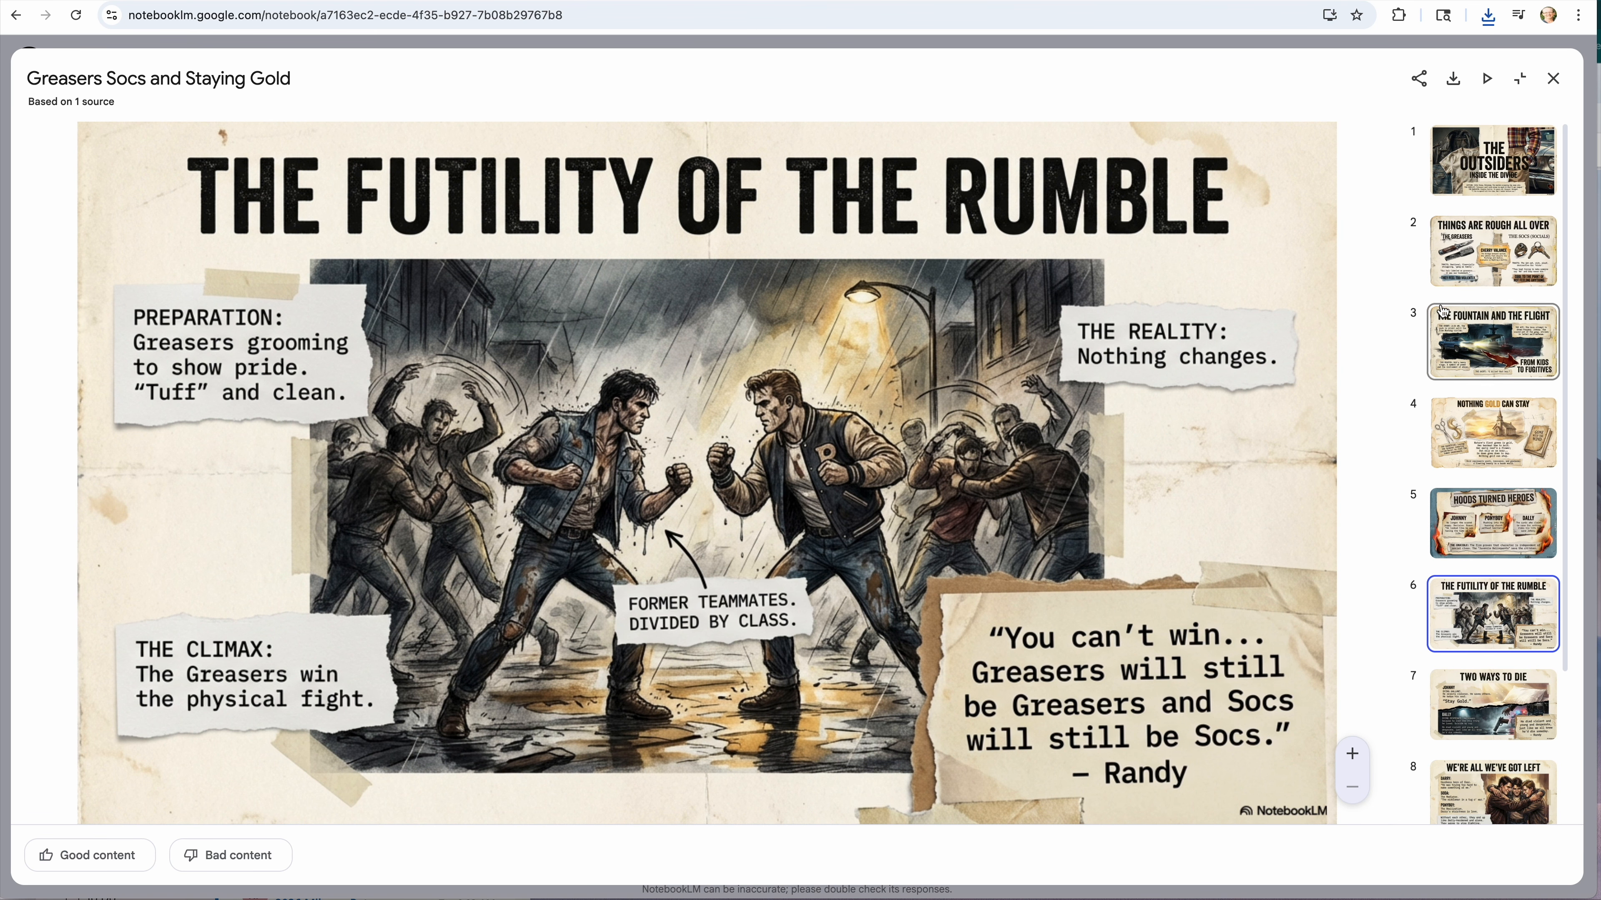
pyautogui.click(1554, 79)
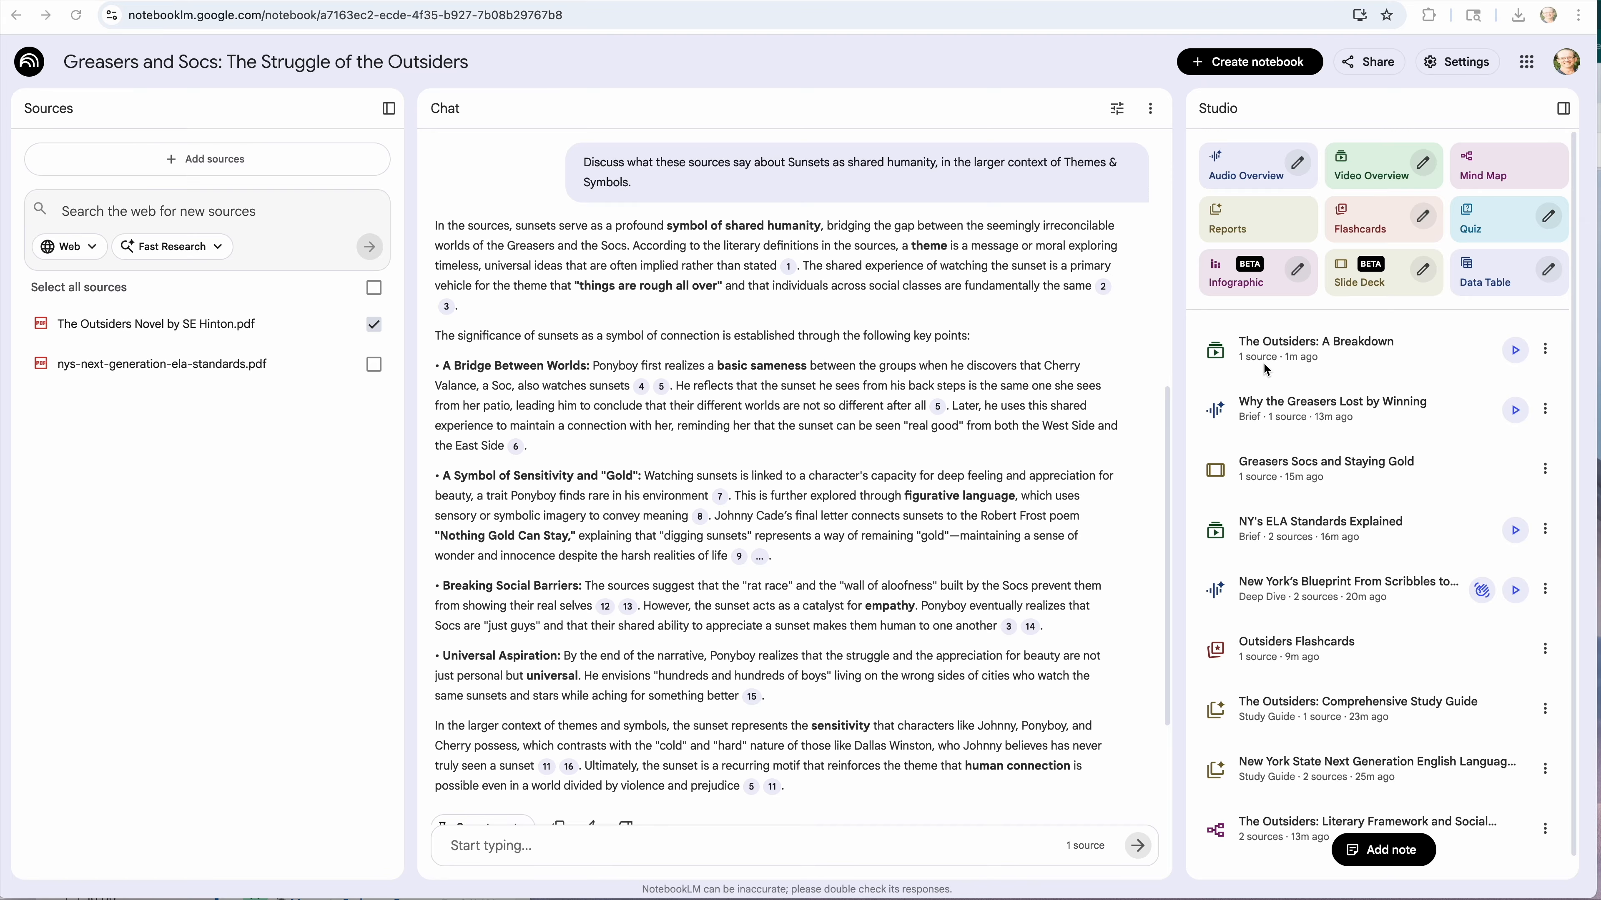
# Step: Watch the start of The Outsiders: A Breakdown video overview, download the video, and return to the Studio overview
pyautogui.click(1518, 352)
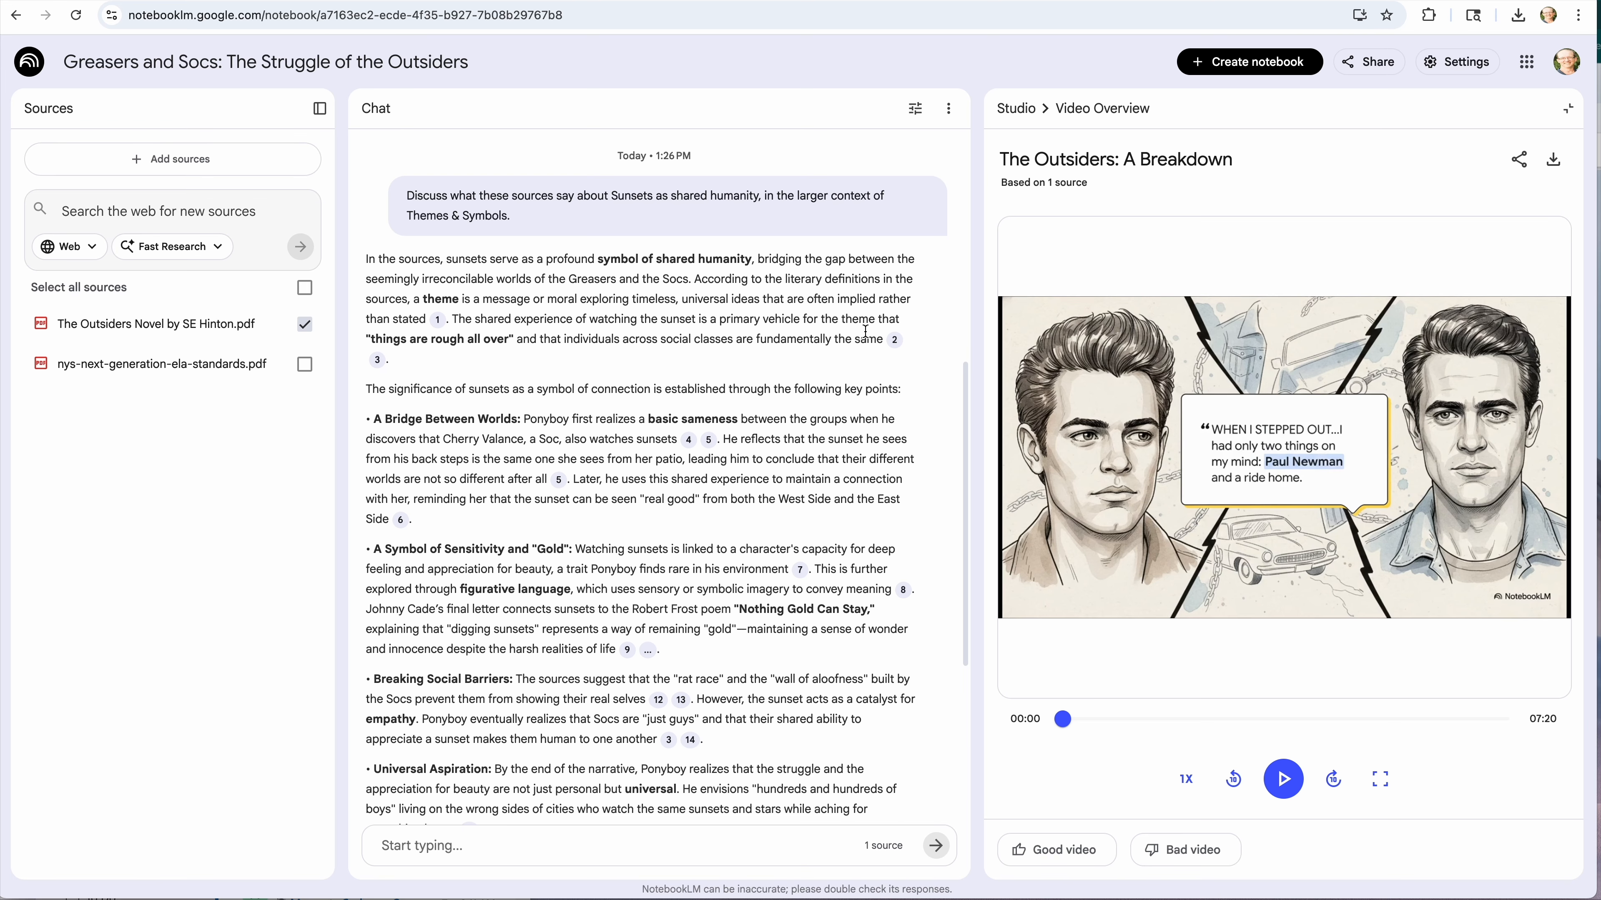
pyautogui.click(1281, 778)
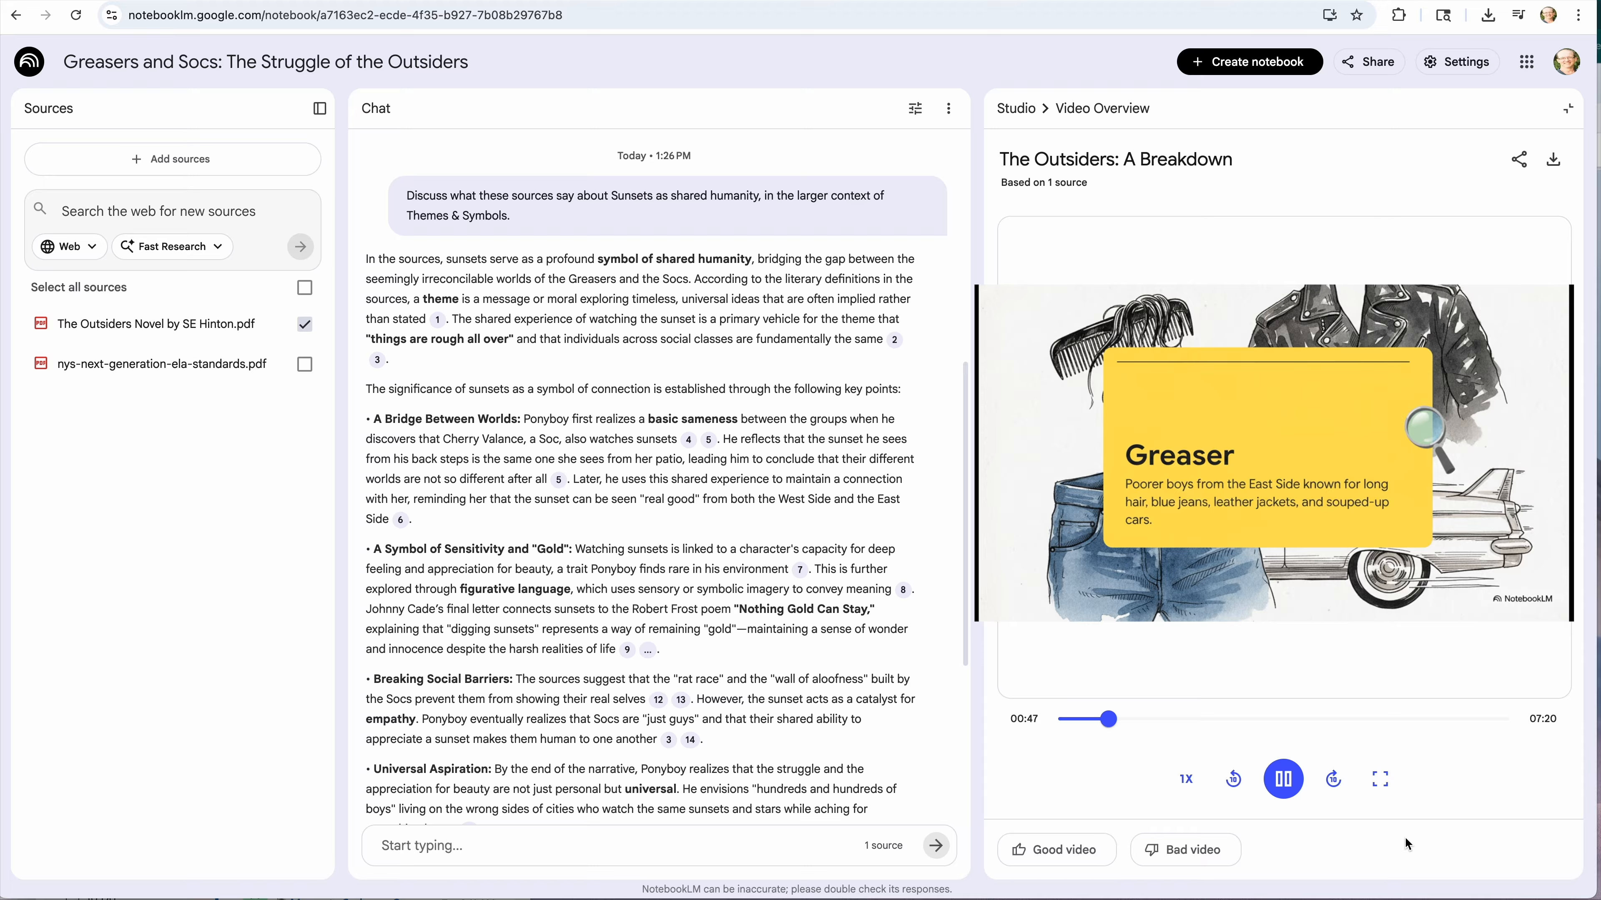
pyautogui.click(1284, 781)
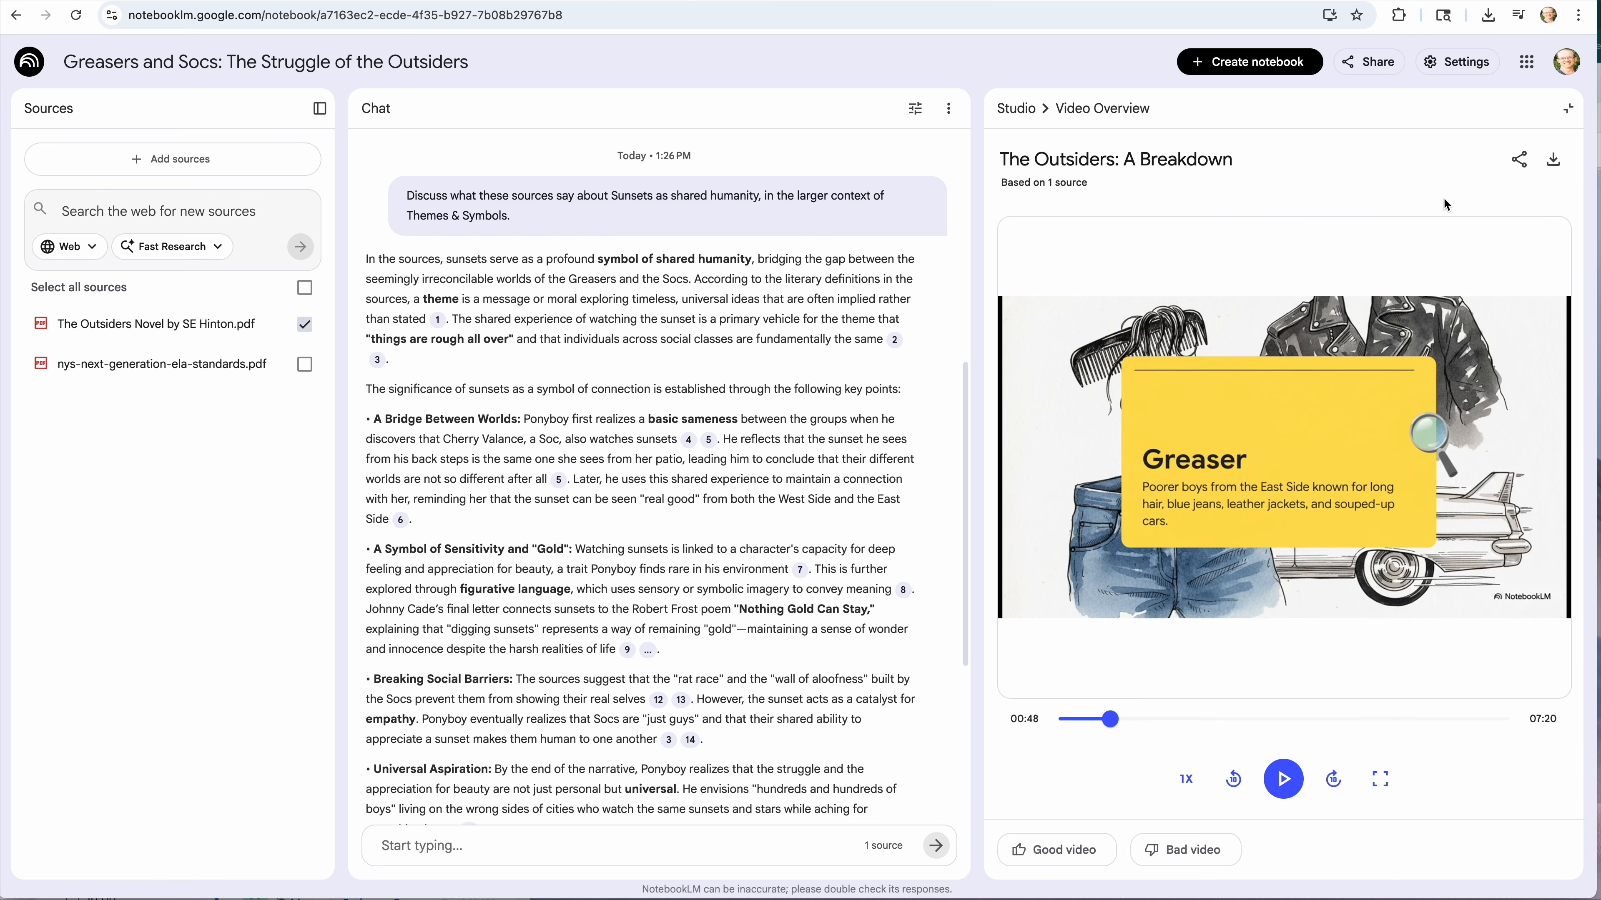
pyautogui.click(1554, 161)
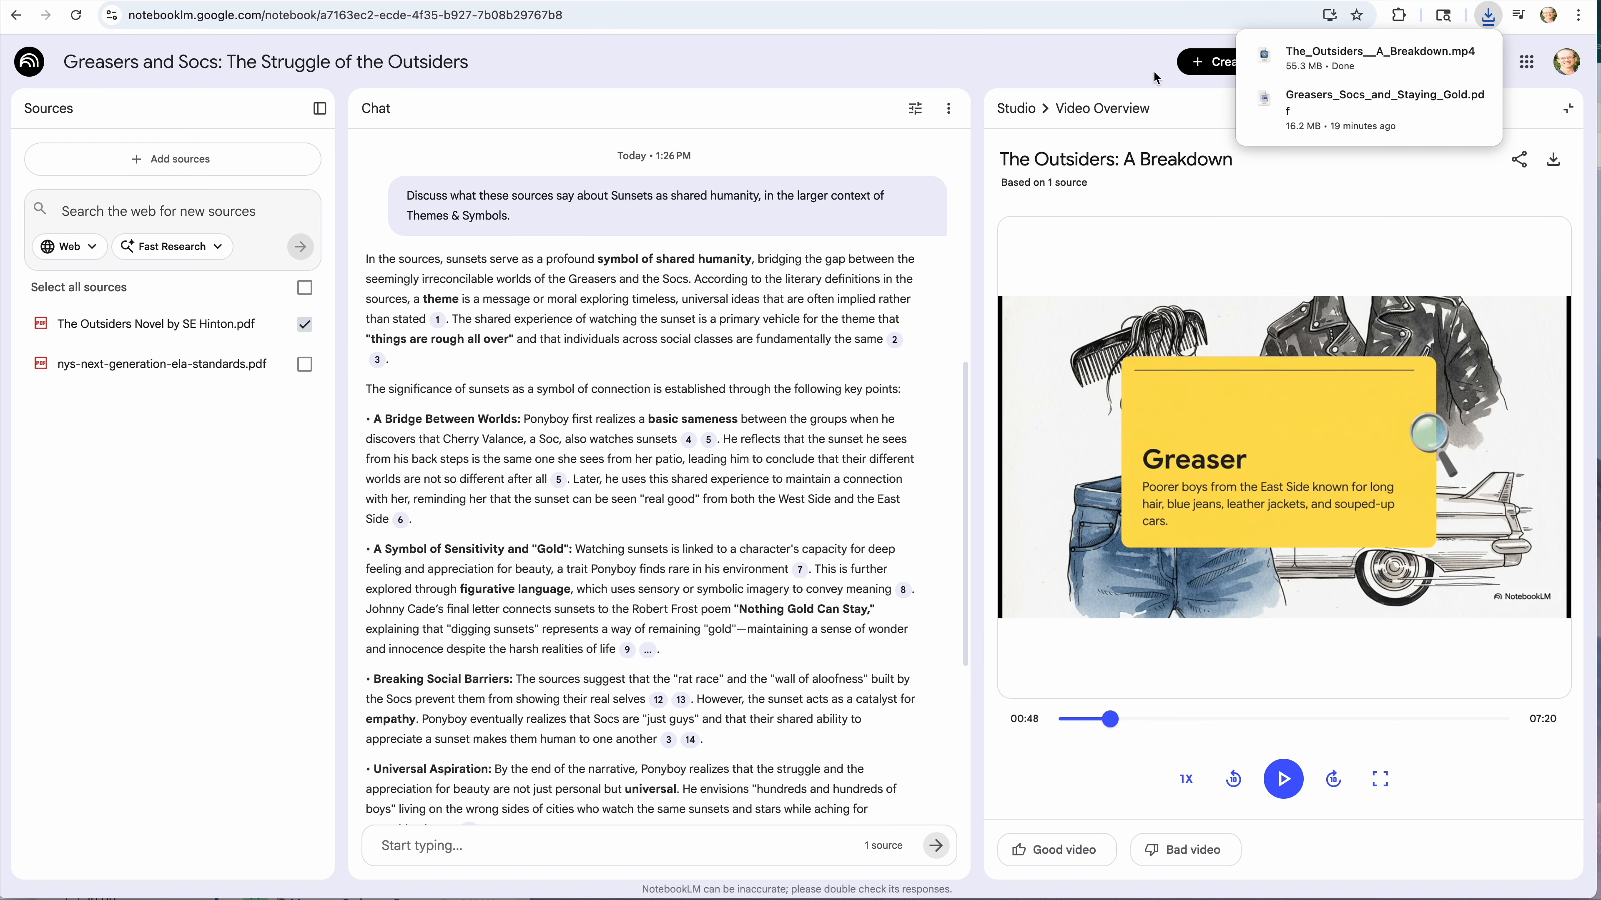
pyautogui.click(1015, 112)
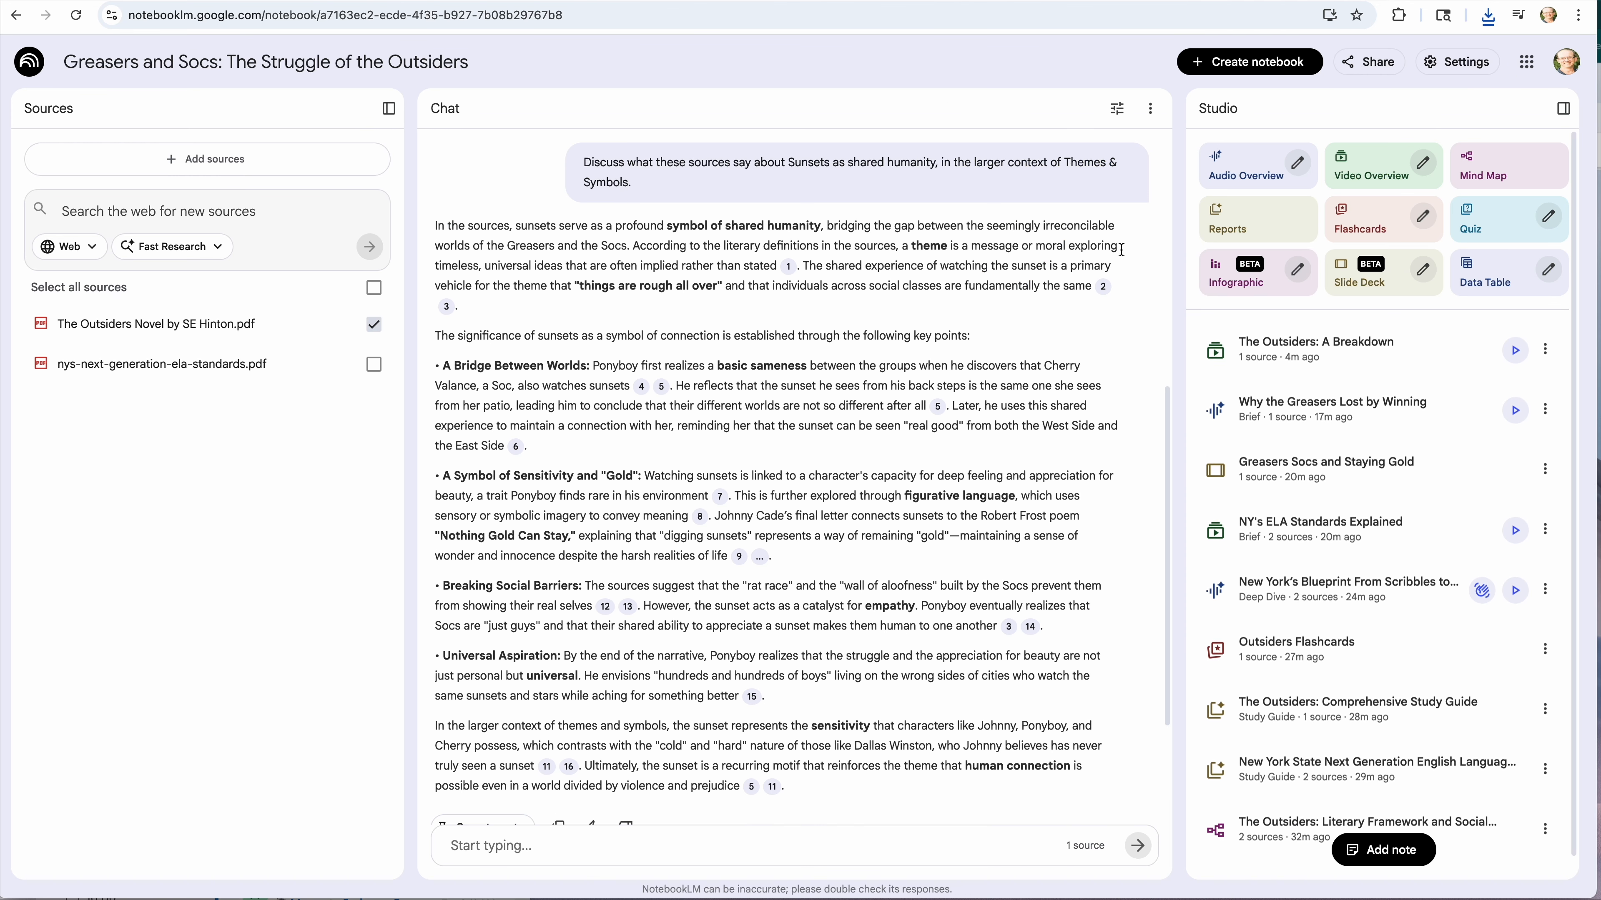
# Step: Listen to the beginning of the Why the Greasers Lost by Winning audio overview and pause it
pyautogui.click(1515, 411)
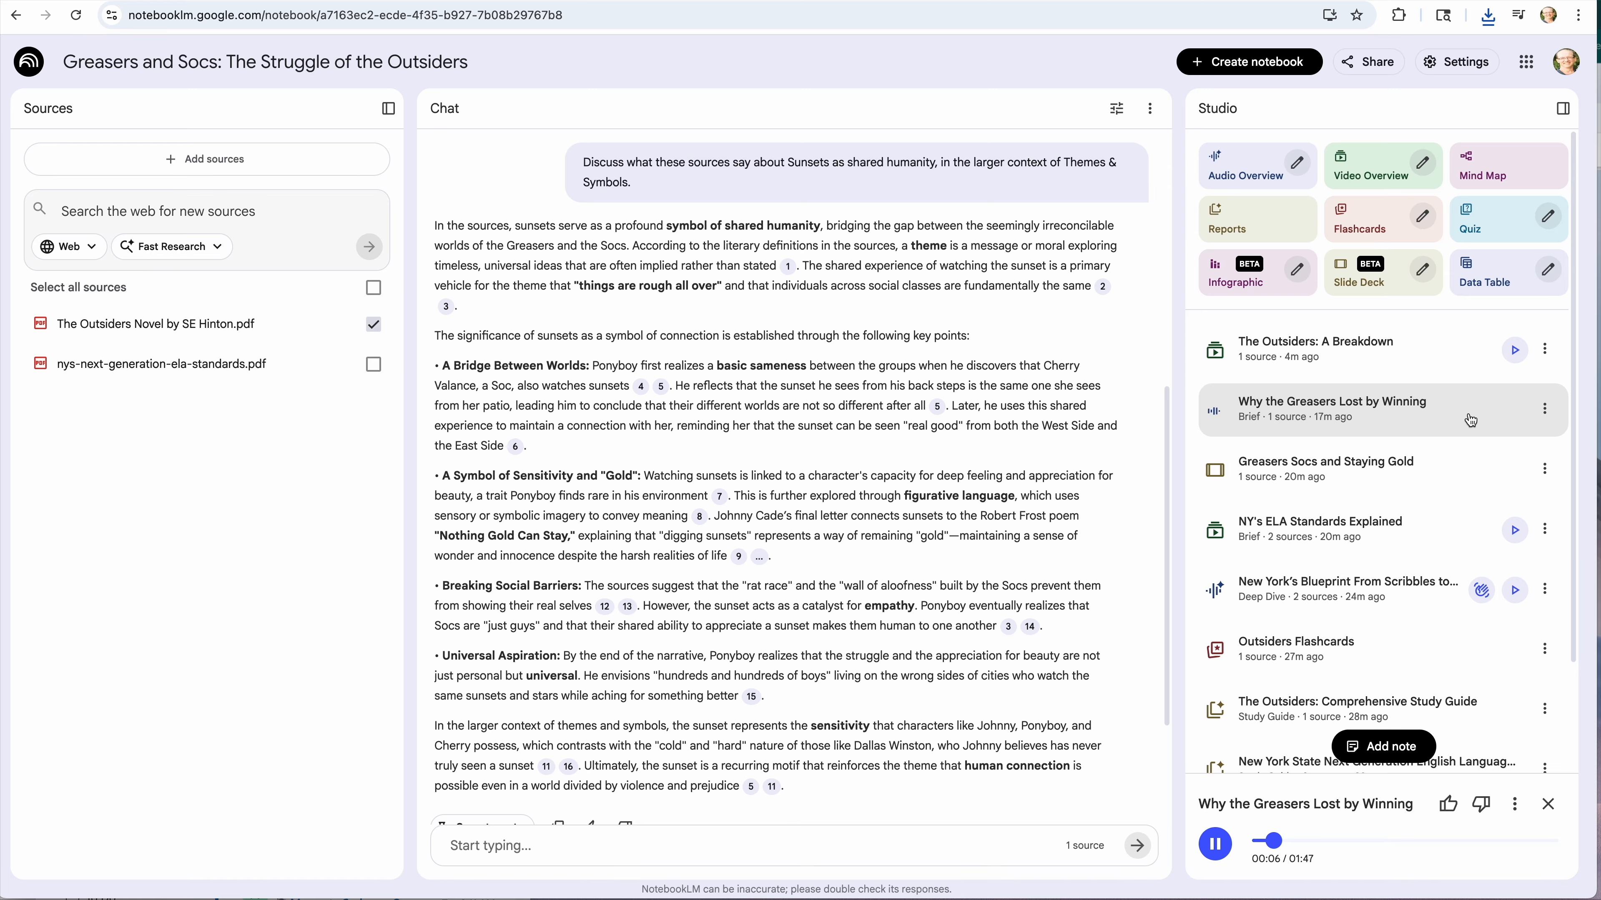
pyautogui.click(1214, 862)
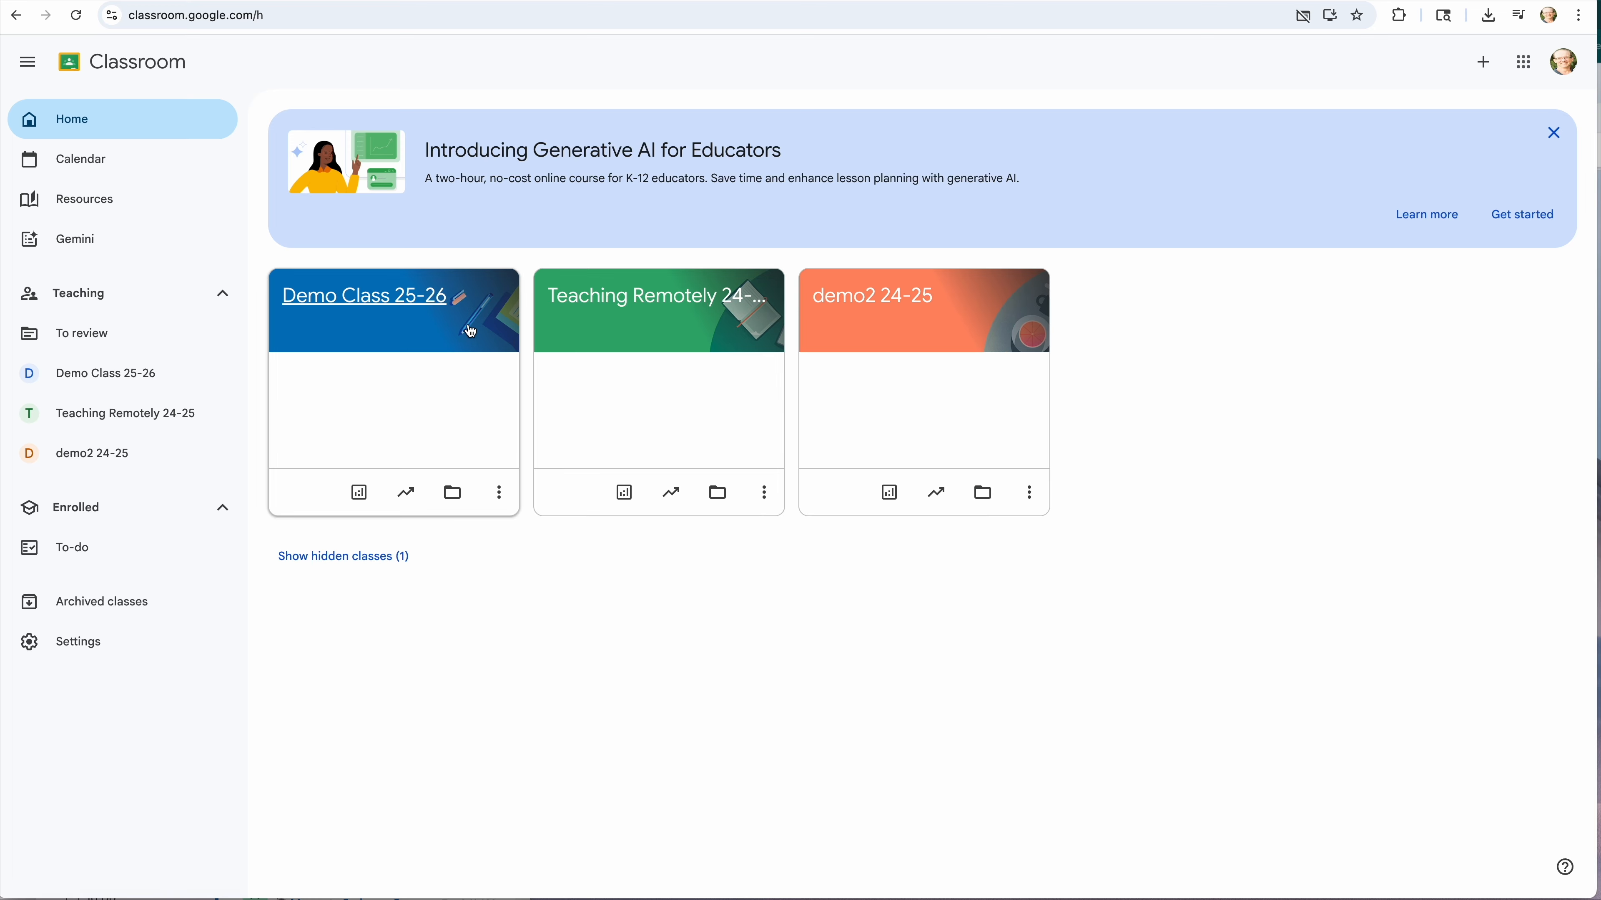
# Step: Switch to Google Classroom, open the classwork of Demo Class 25-26, and start a new material post
pyautogui.click(381, 299)
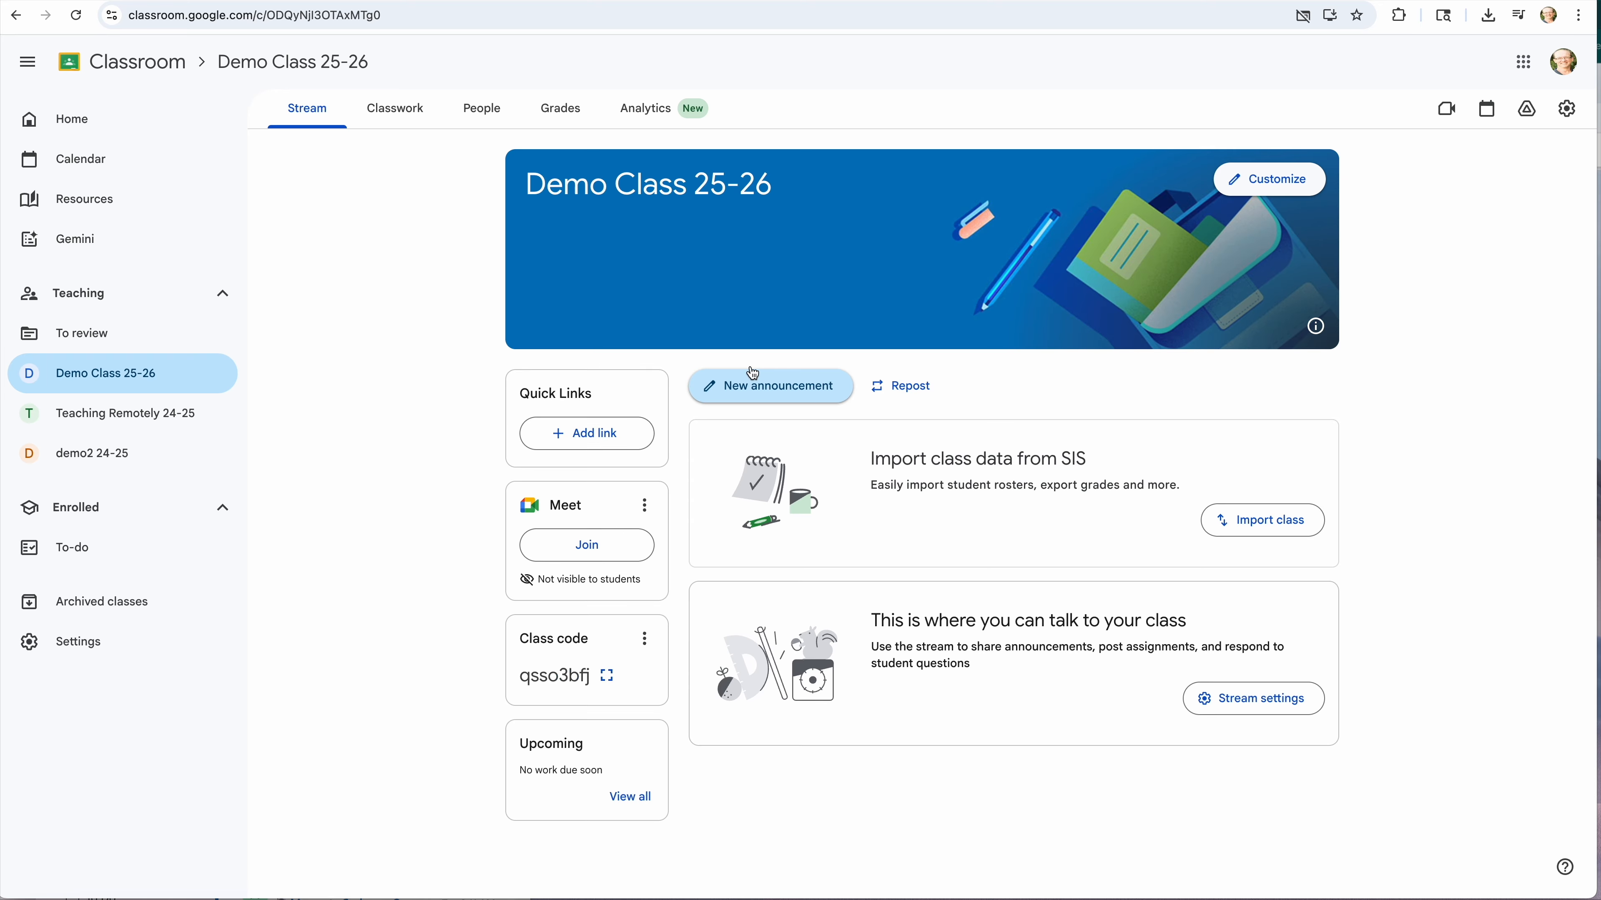
pyautogui.click(394, 123)
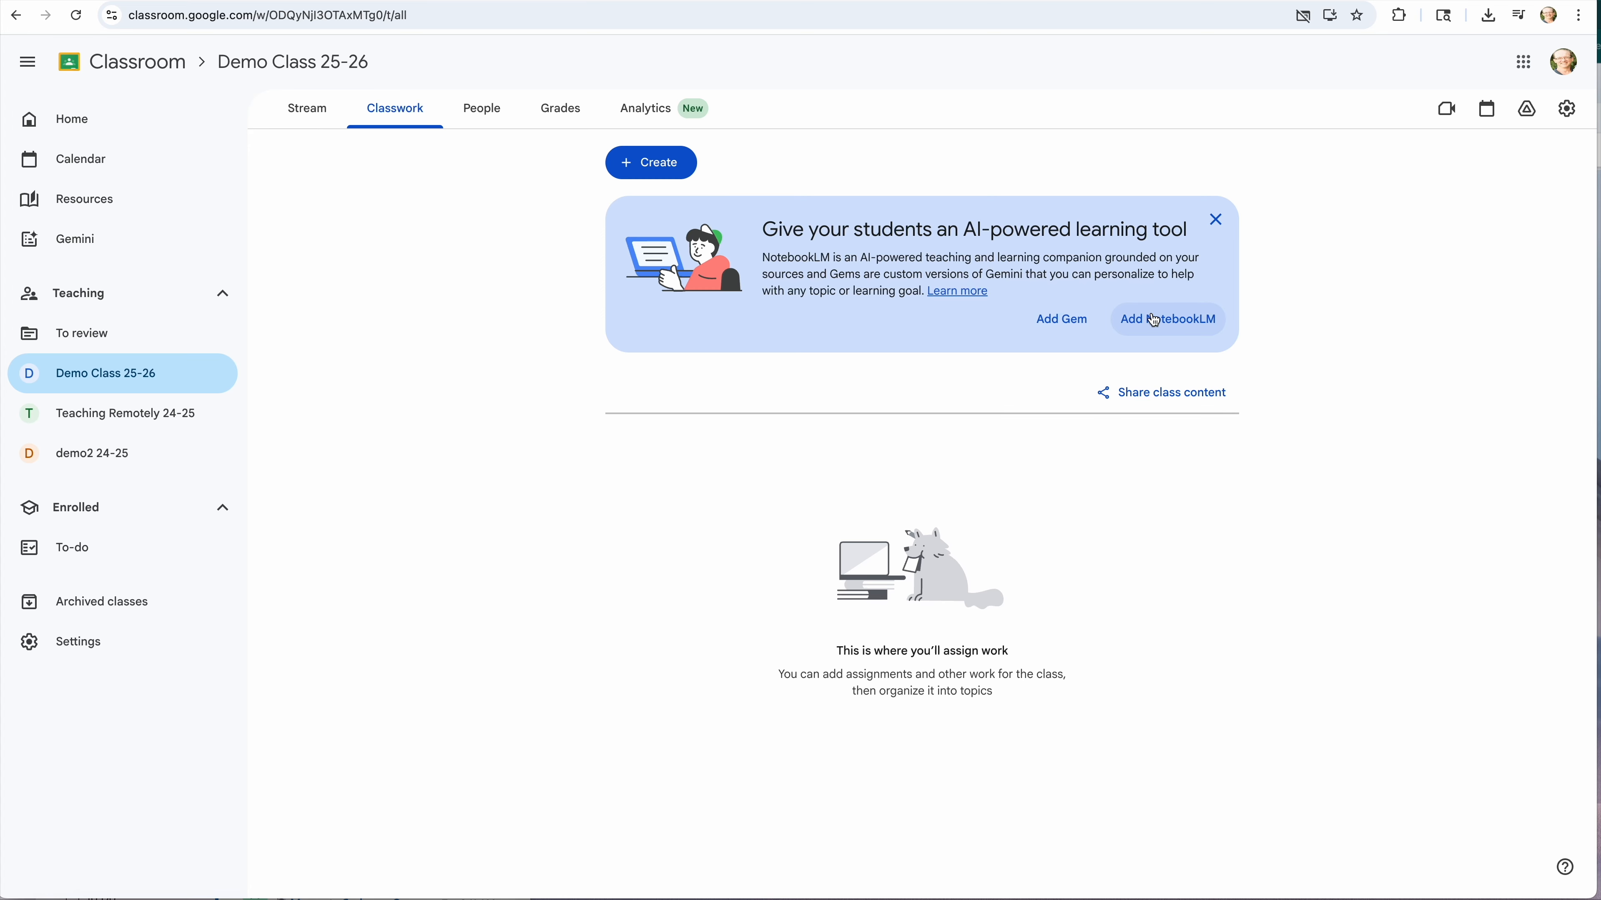
pyautogui.click(682, 166)
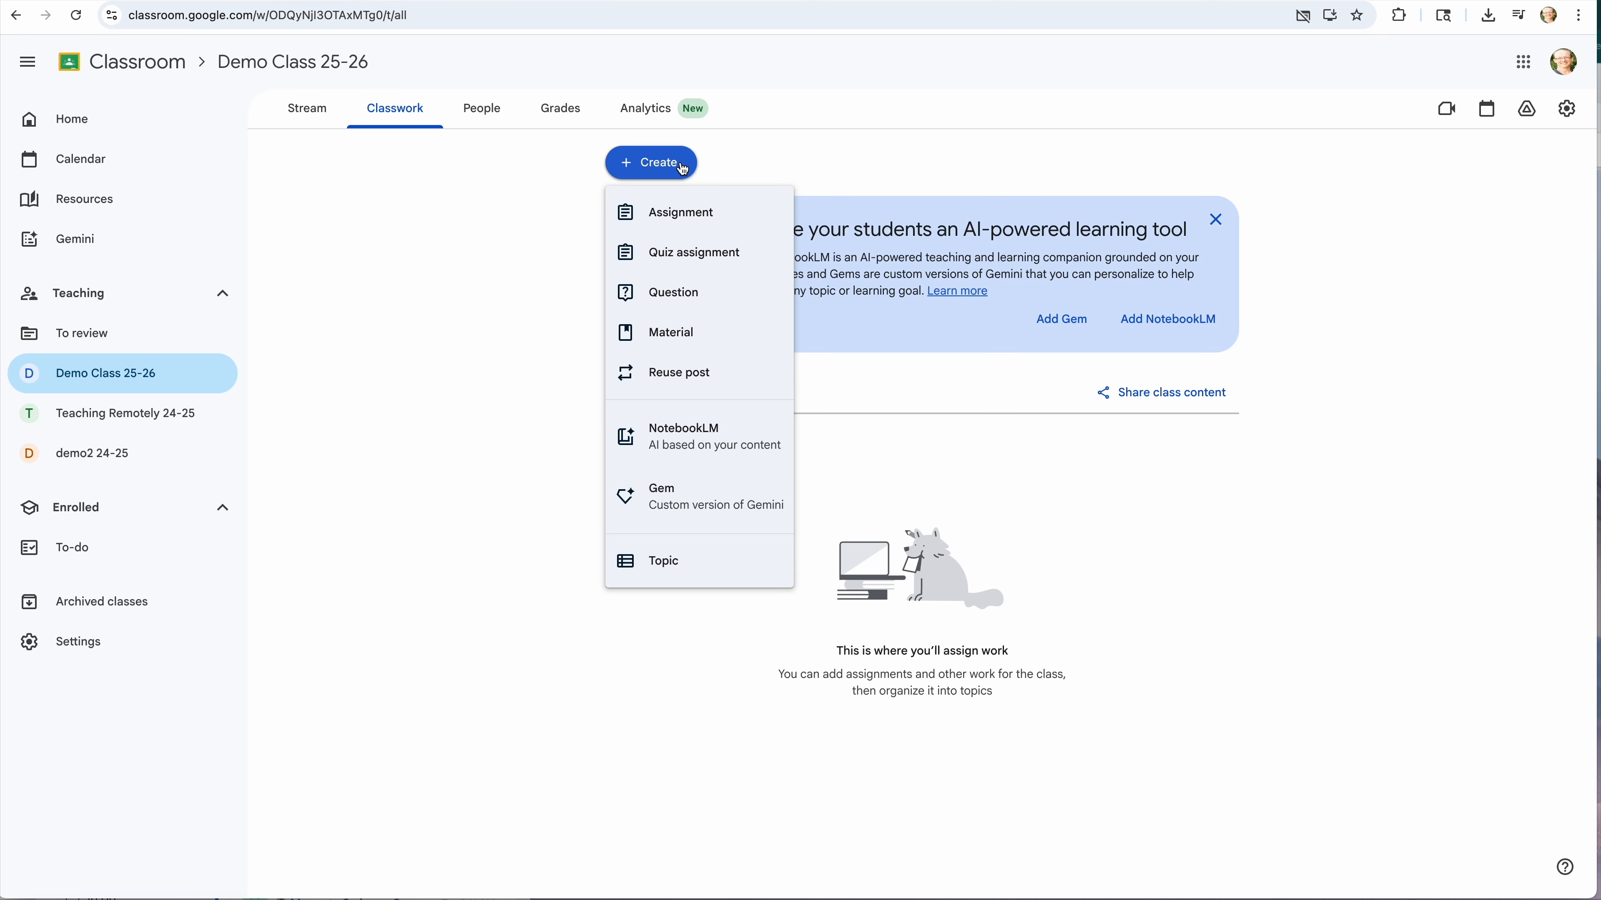
pyautogui.click(680, 334)
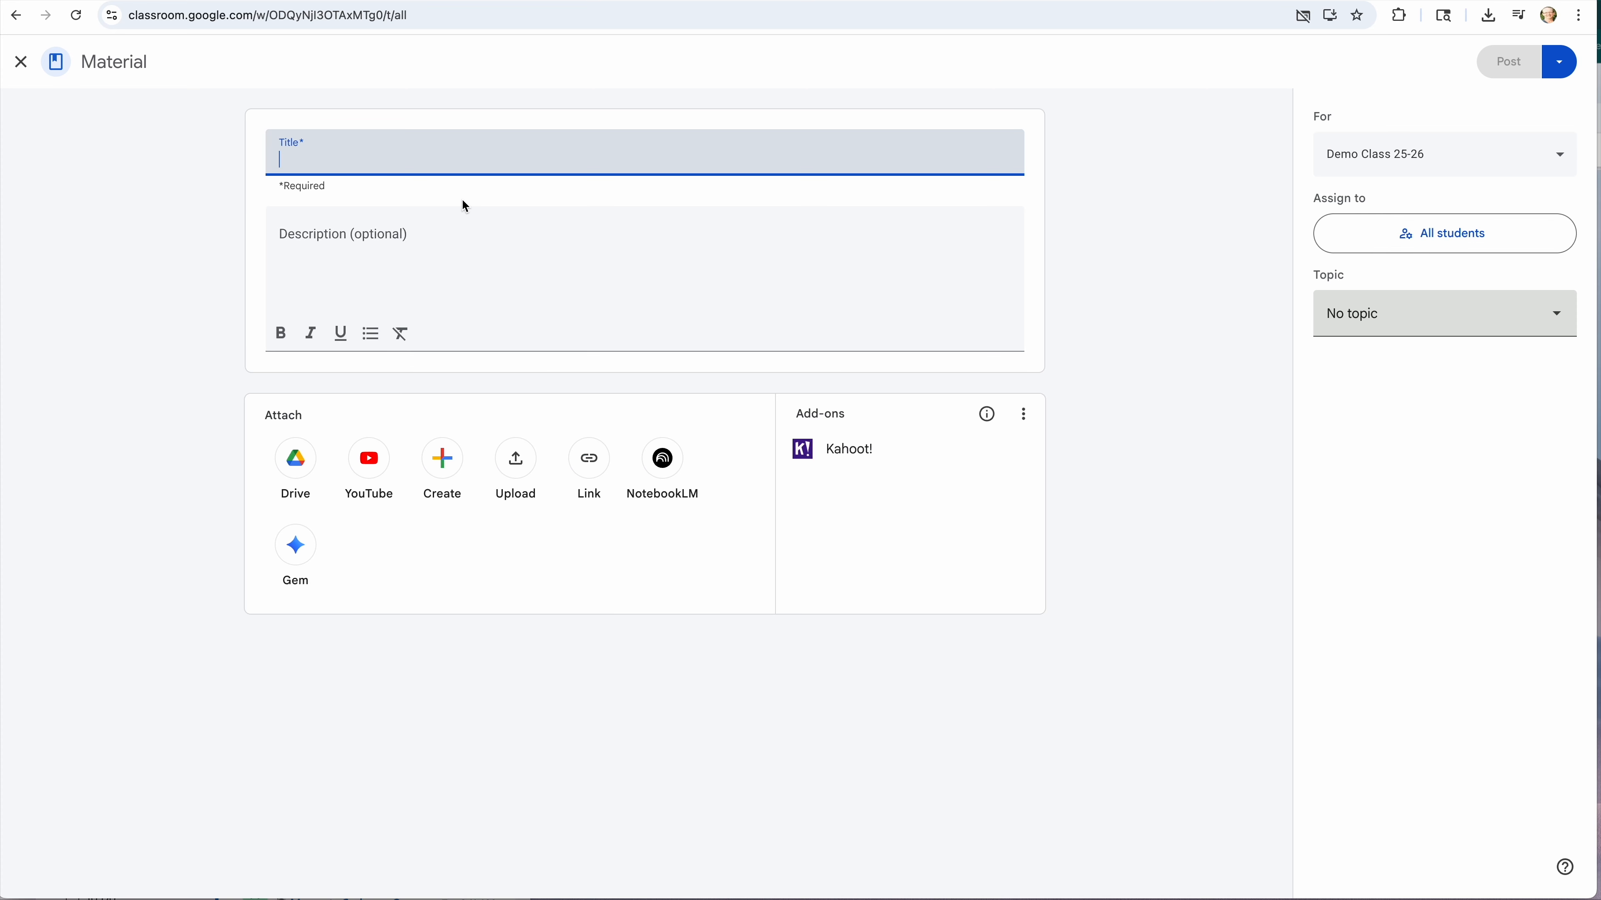
# Step: Title the material "Review Outsiders" and start attaching a NotebookLM notebook to it
pyautogui.write('Revie')
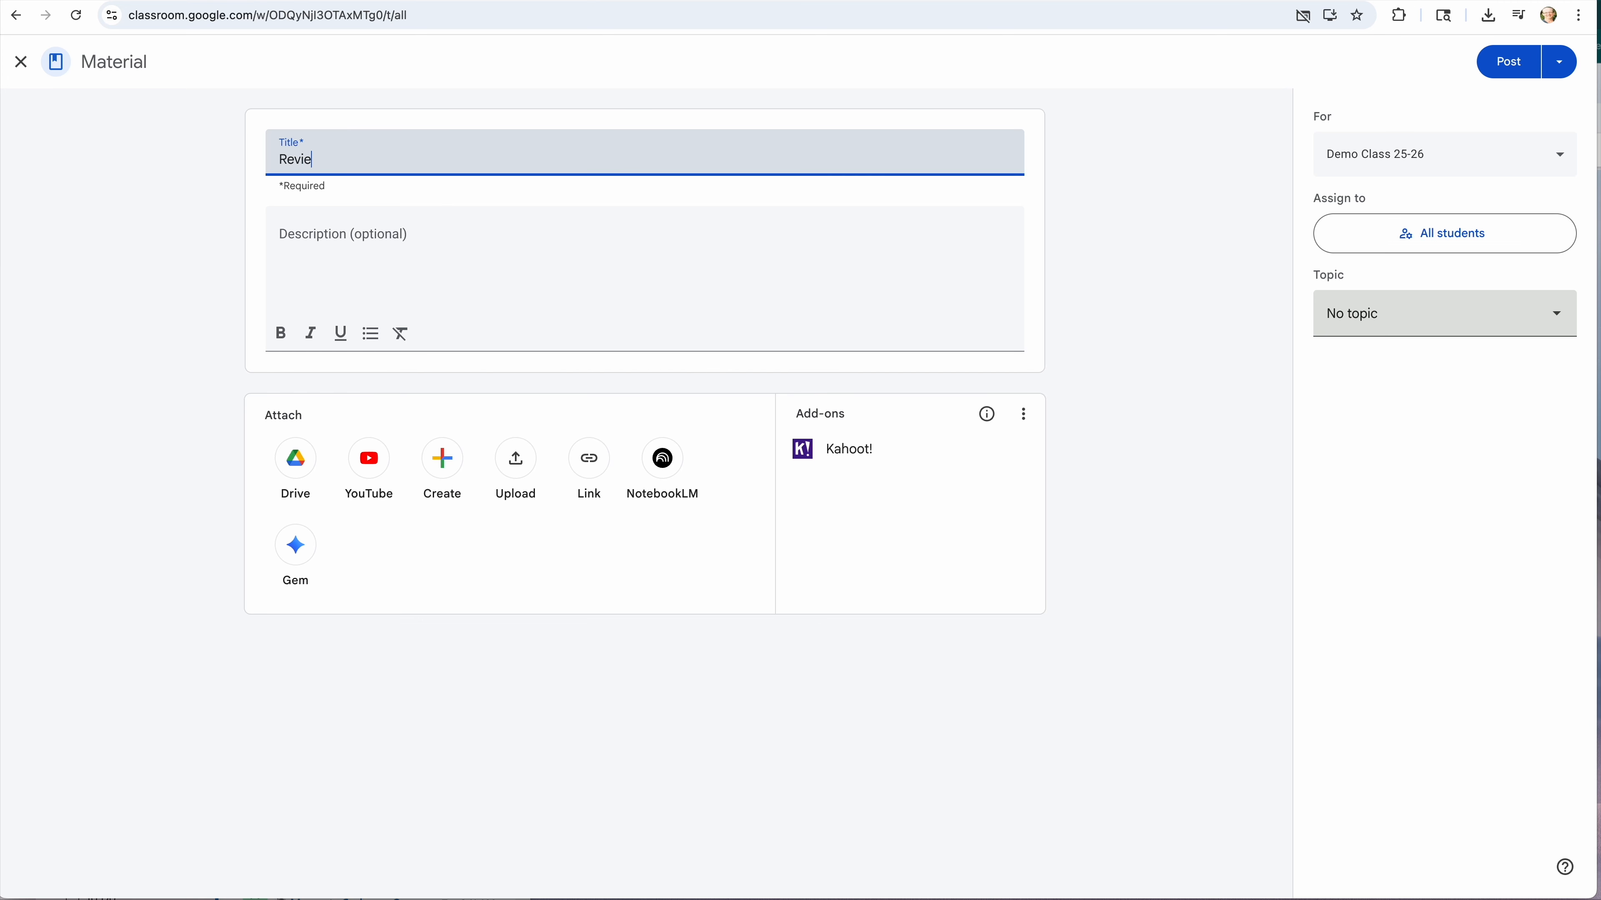
pyautogui.write('w Outsiders')
pyautogui.press('Tab')
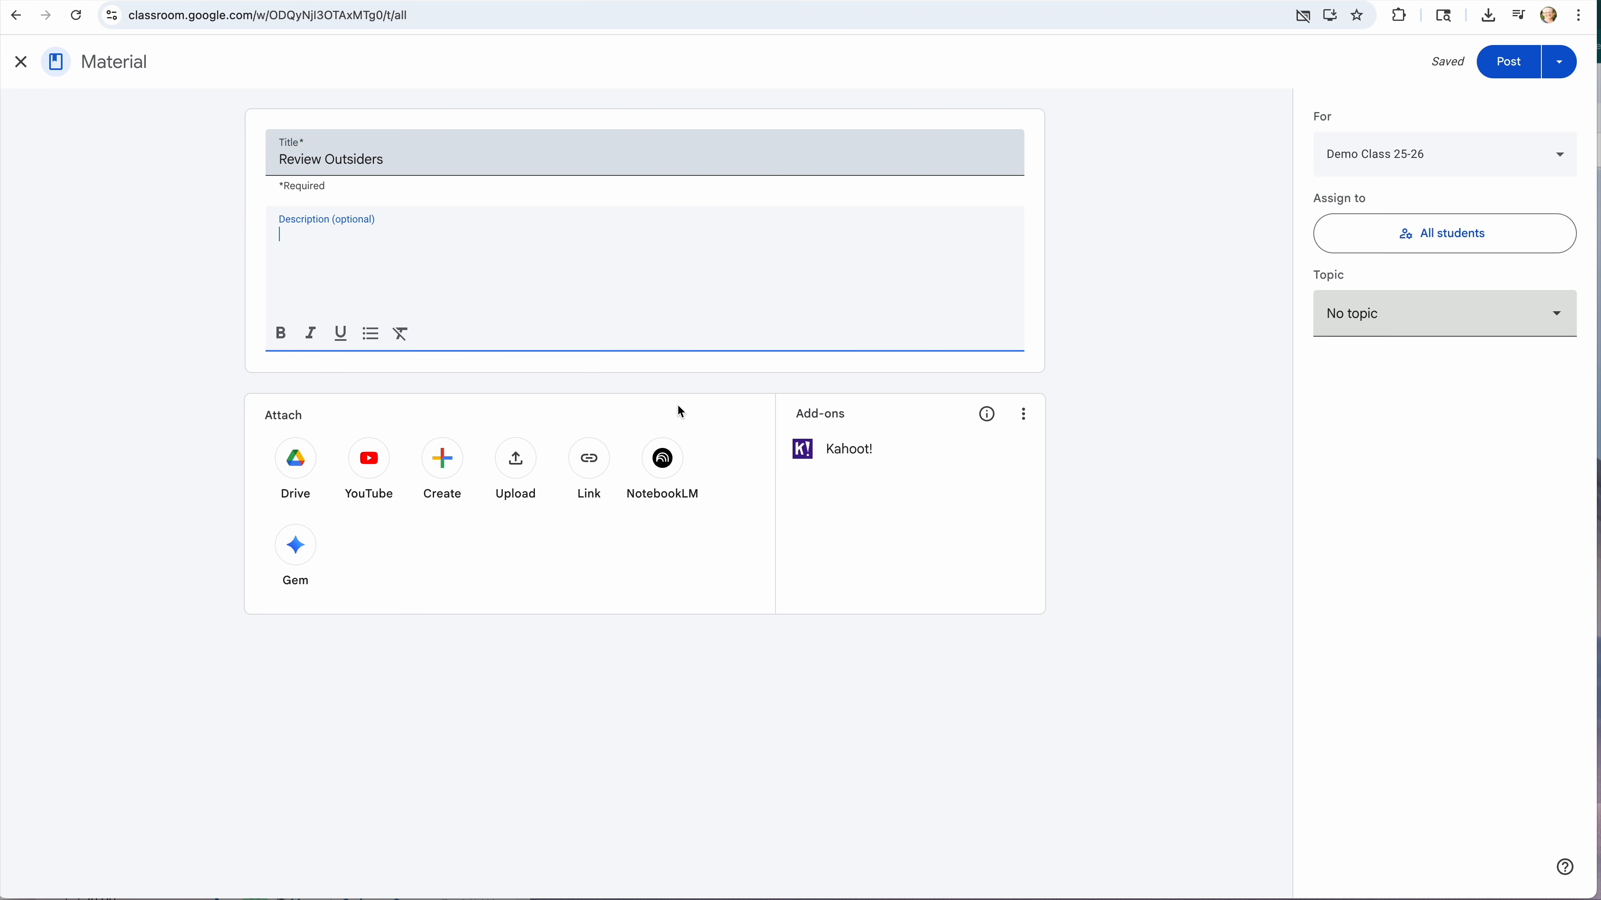
pyautogui.click(665, 458)
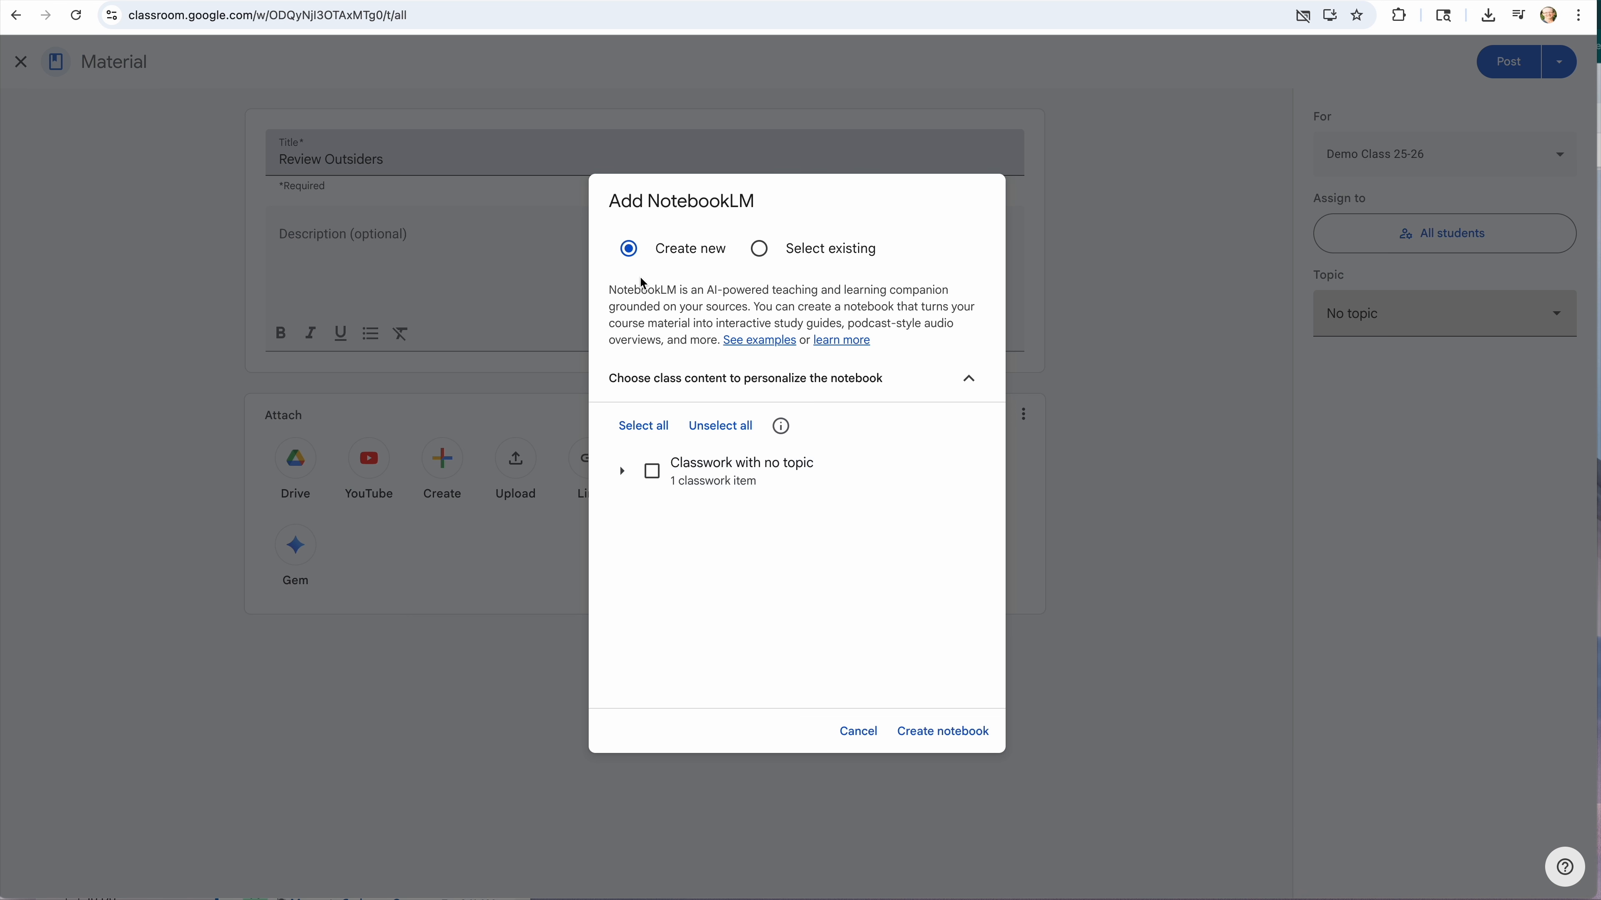